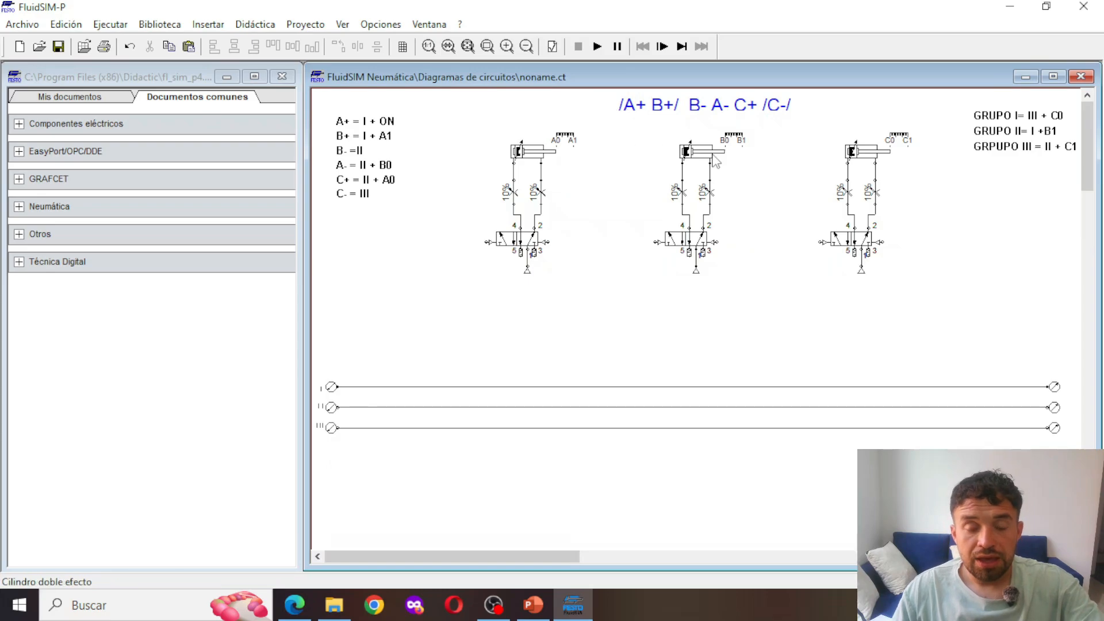
Place a configurable 5/n-way valve below the three group lines
mouse_move(713, 160)
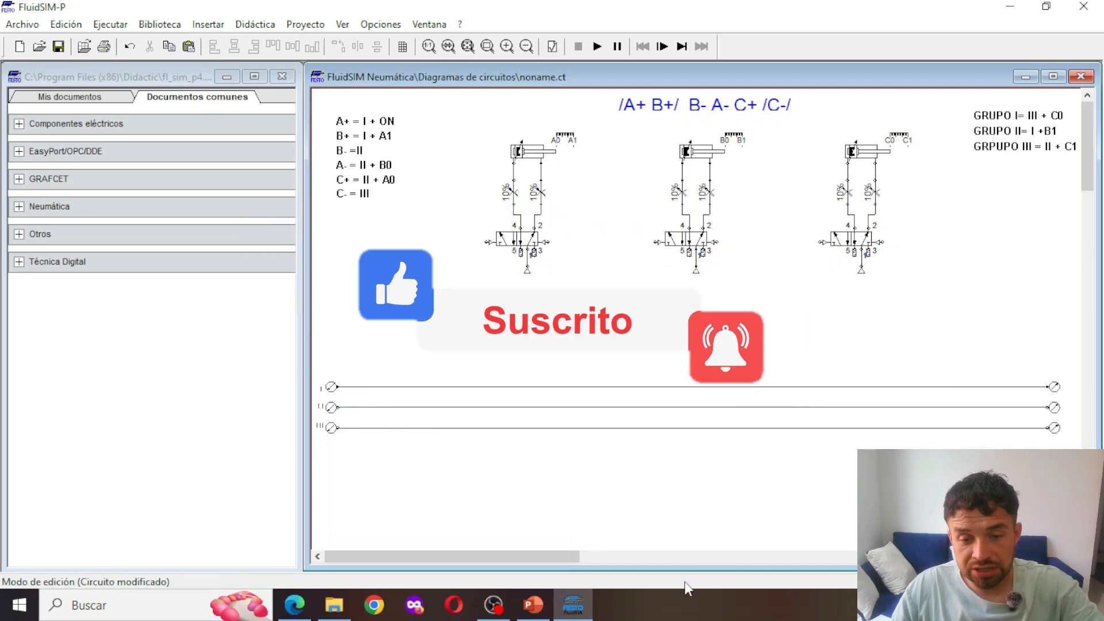
scroll(639, 512, "down", 2)
right_click(593, 484)
left_click(554, 426)
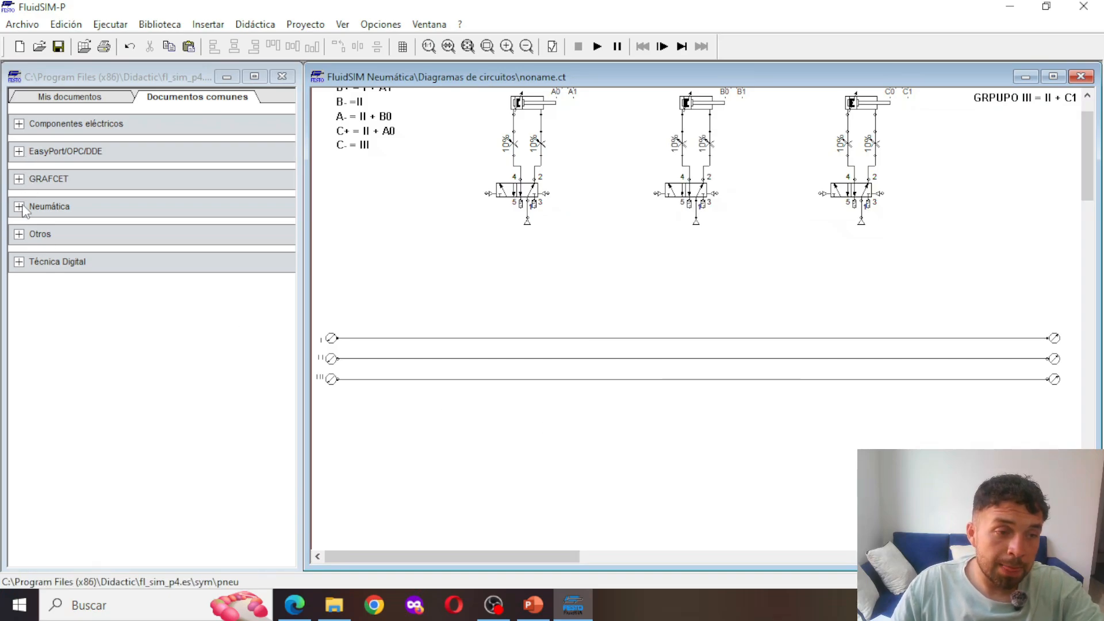
left_click(23, 209)
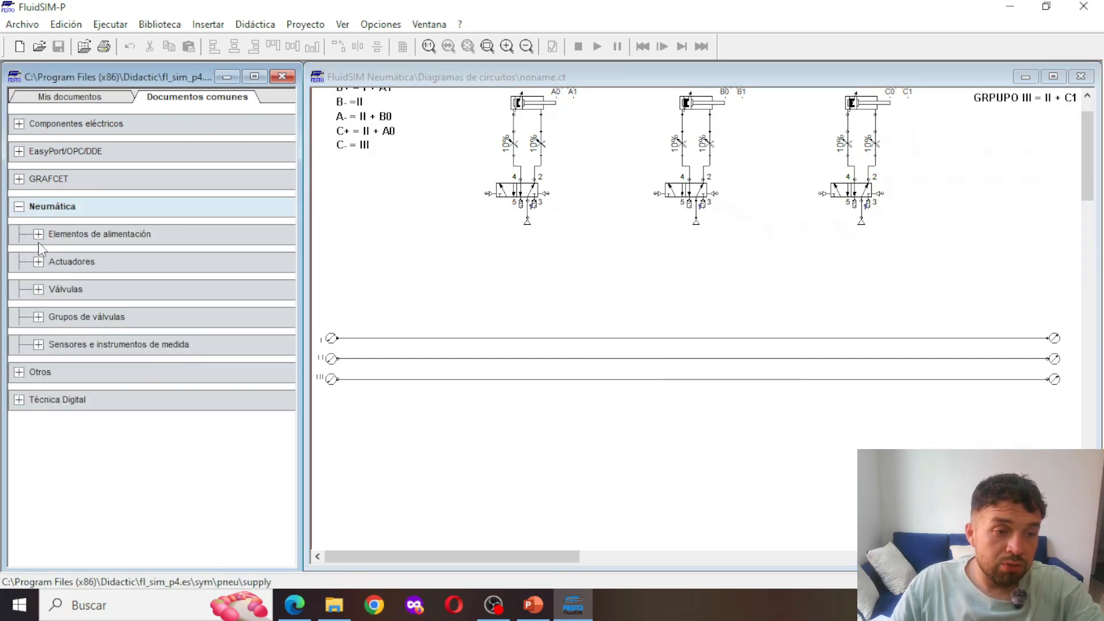
left_click(40, 291)
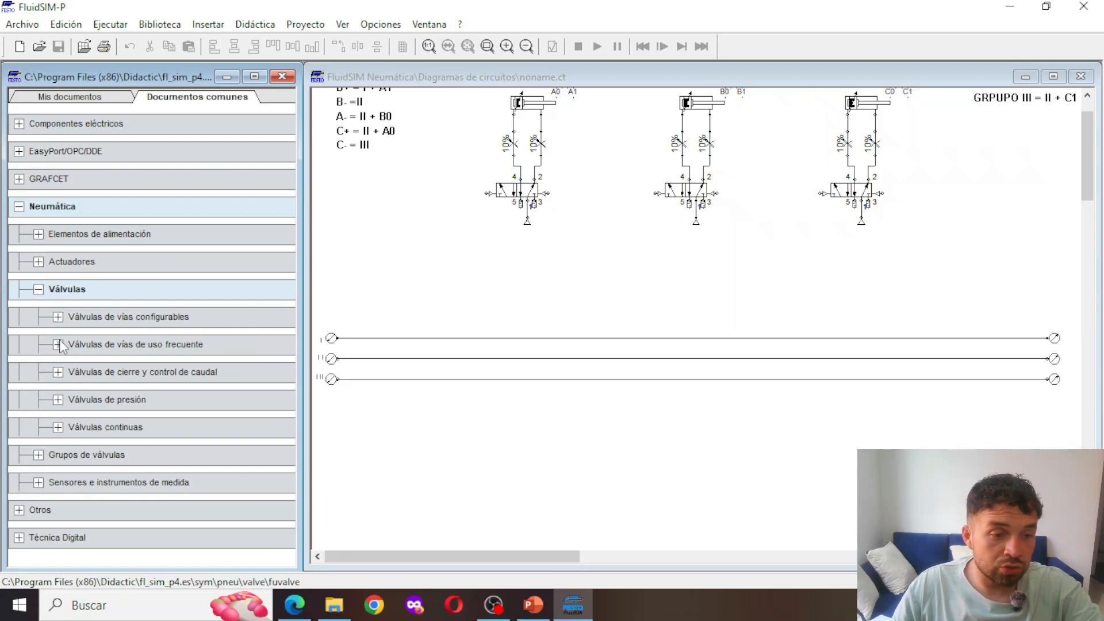
left_click(58, 317)
left_click_drag(230, 361, 679, 421)
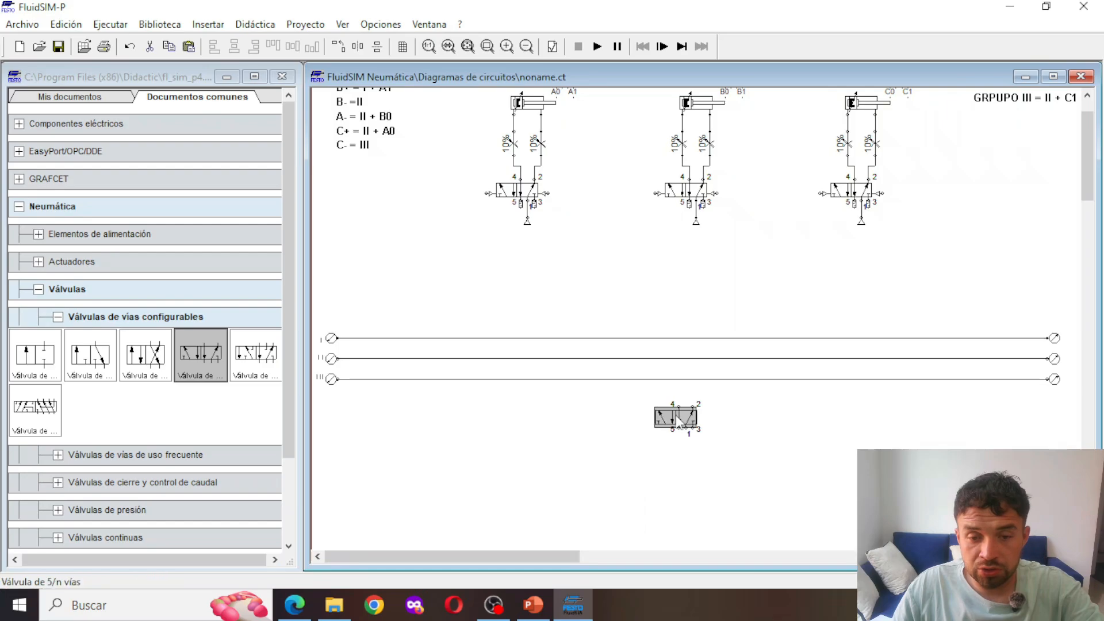
Configure the new 5/n-way valve with pneumatic actuation on both its left and right sides
double_click(679, 422)
left_click(692, 306)
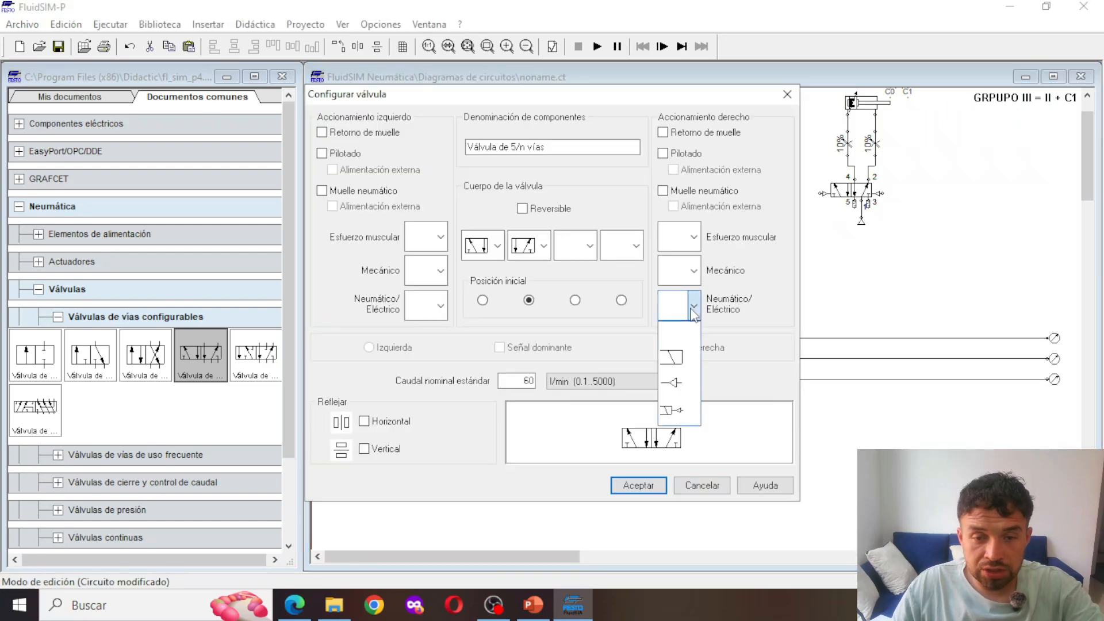
left_click(684, 394)
left_click(441, 306)
left_click(429, 383)
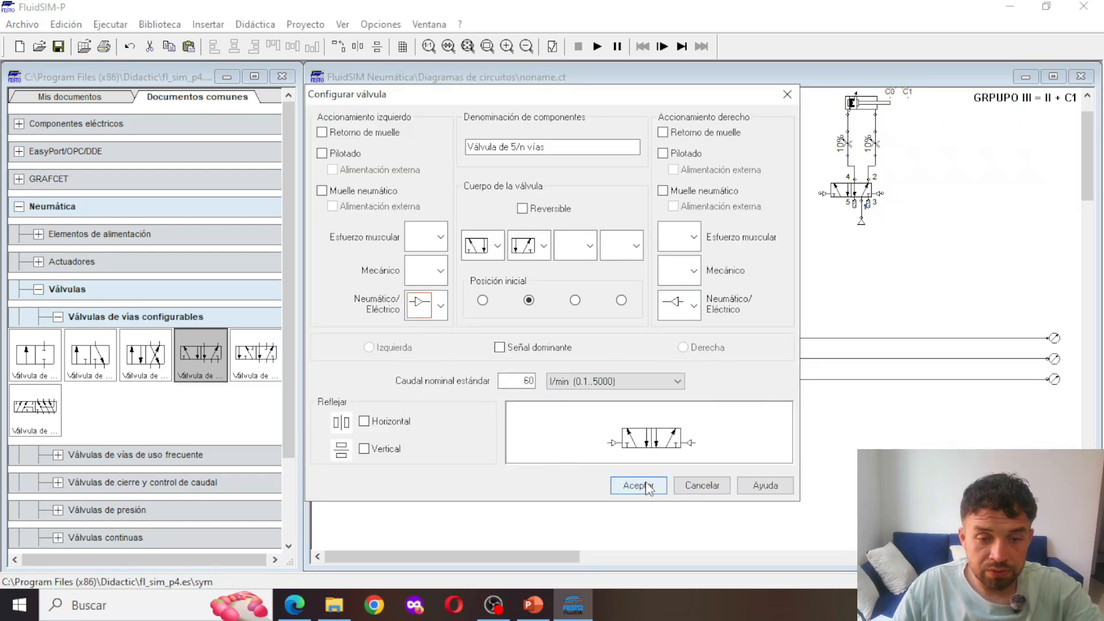
left_click(645, 487)
Place a second 5/n-way valve below the first and give it pneumatic actuation on both sides
left_click_drag(193, 396, 675, 464)
left_click(694, 482)
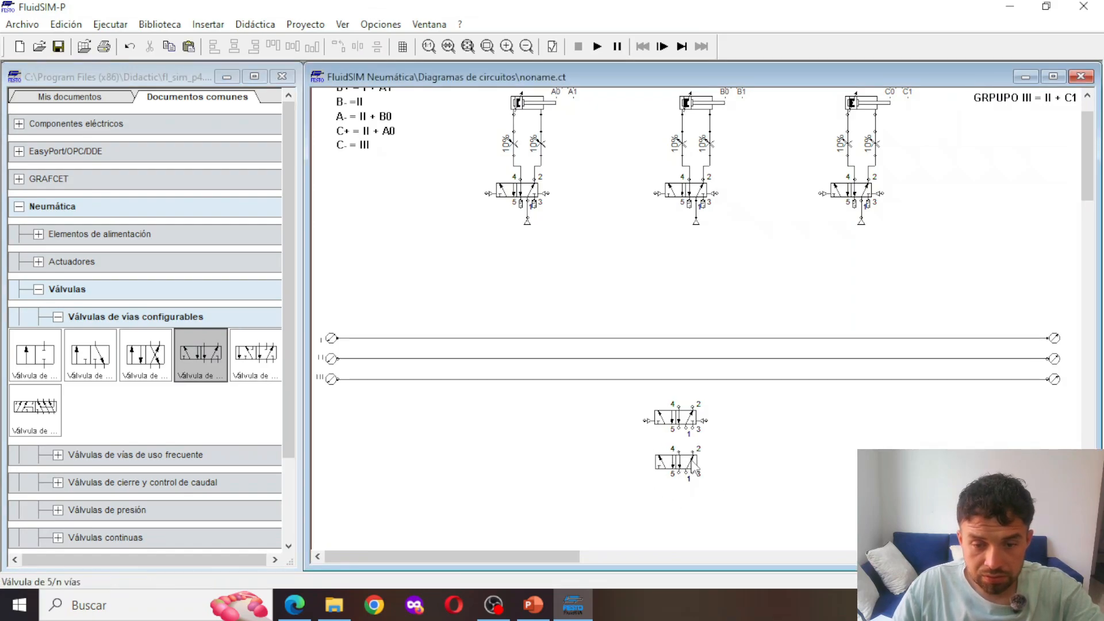
double_click(693, 466)
left_click(440, 314)
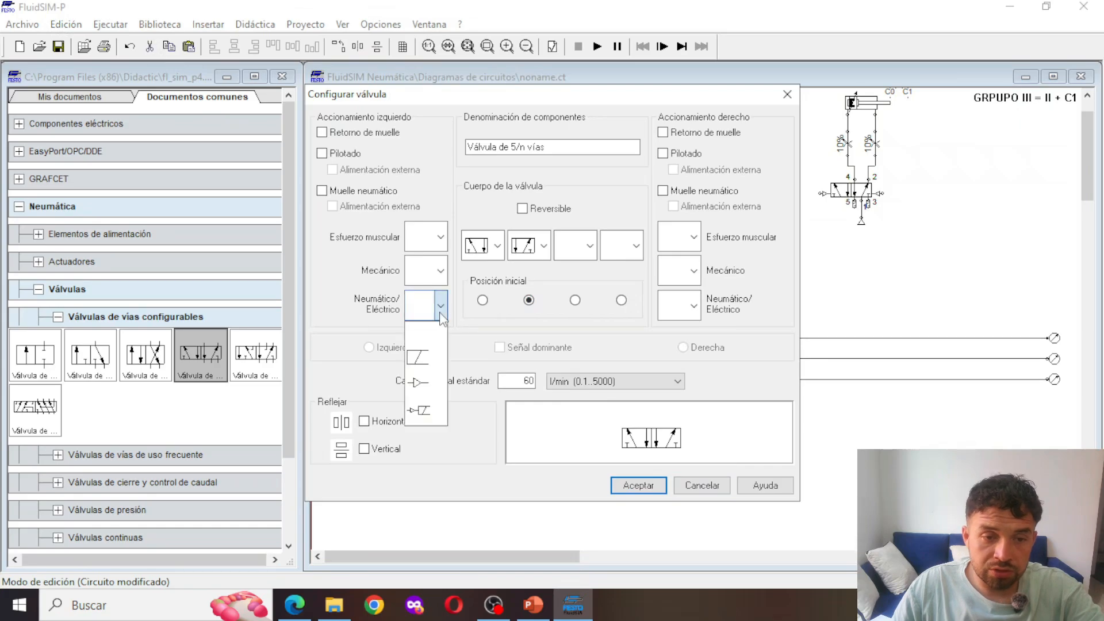
left_click(439, 382)
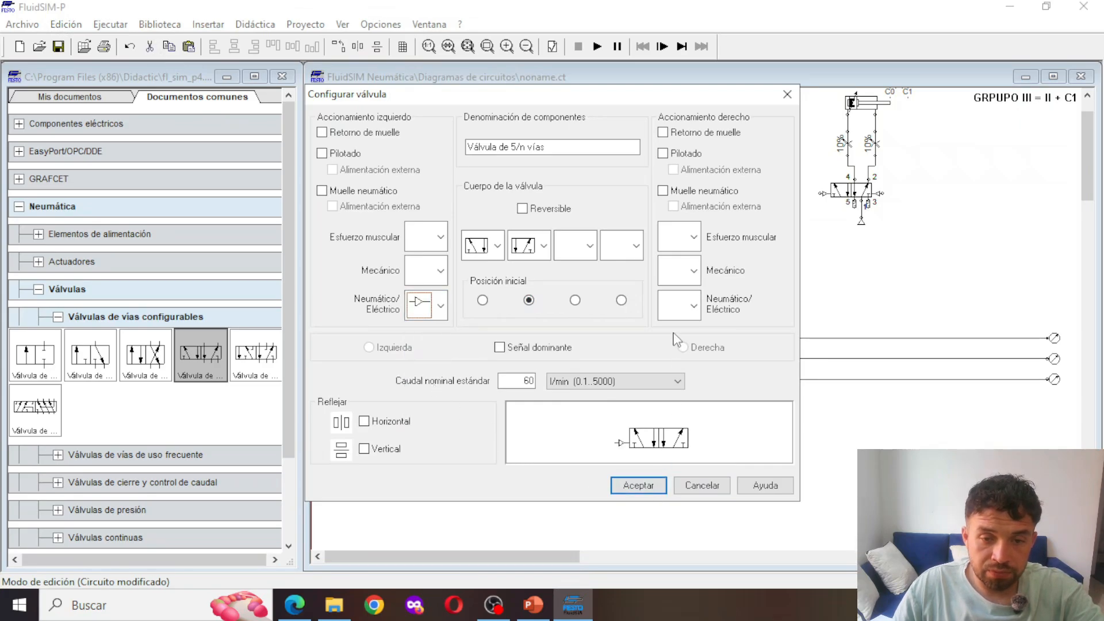
left_click(694, 305)
left_click(679, 385)
left_click(638, 485)
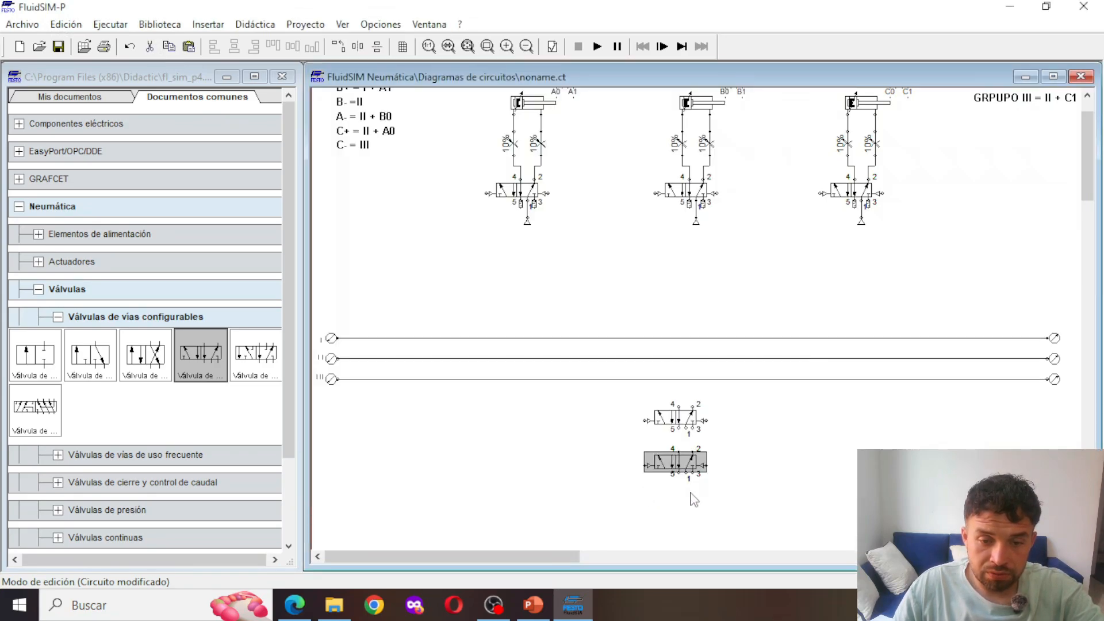
Close exhaust ports 5 and 3 of the upper group valve with silencers
scroll(755, 485, "down", 1)
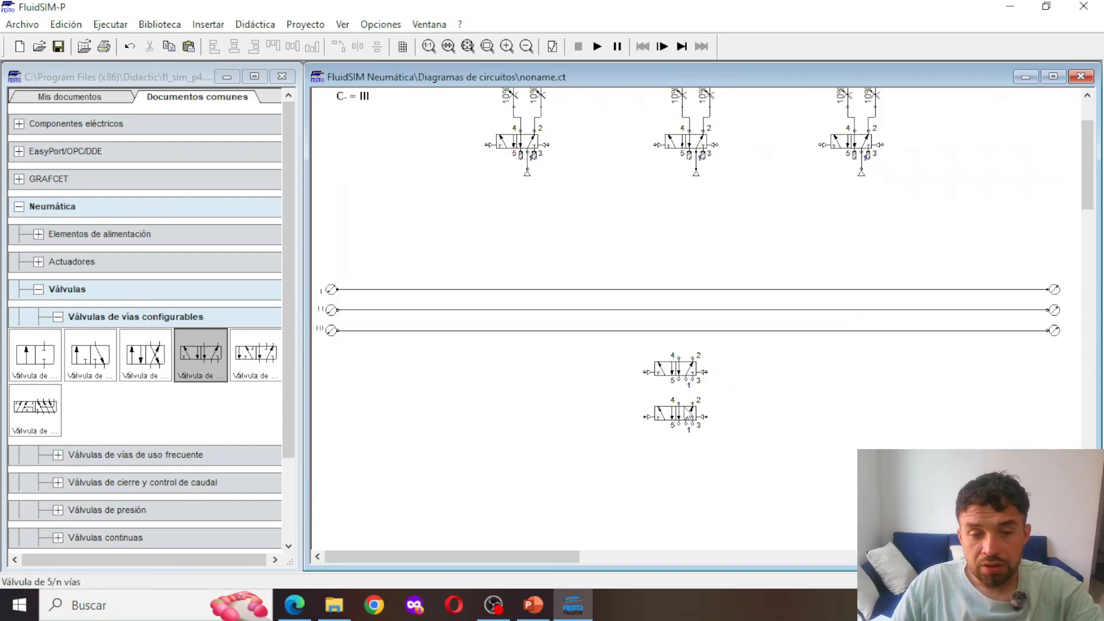
double_click(678, 378)
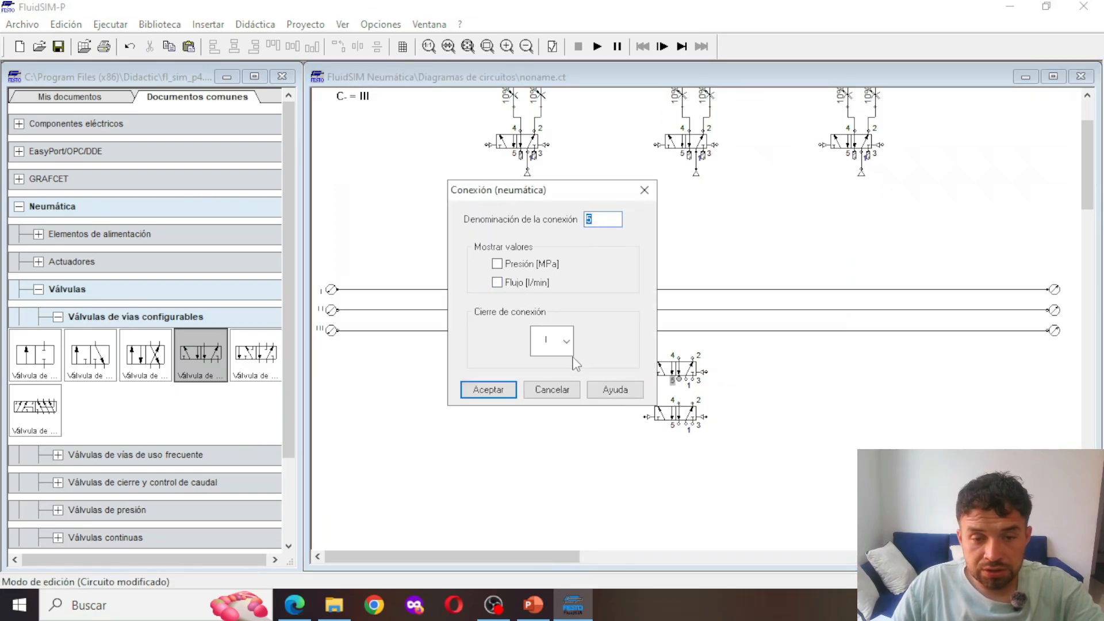
left_click(561, 342)
left_click(555, 473)
left_click(488, 389)
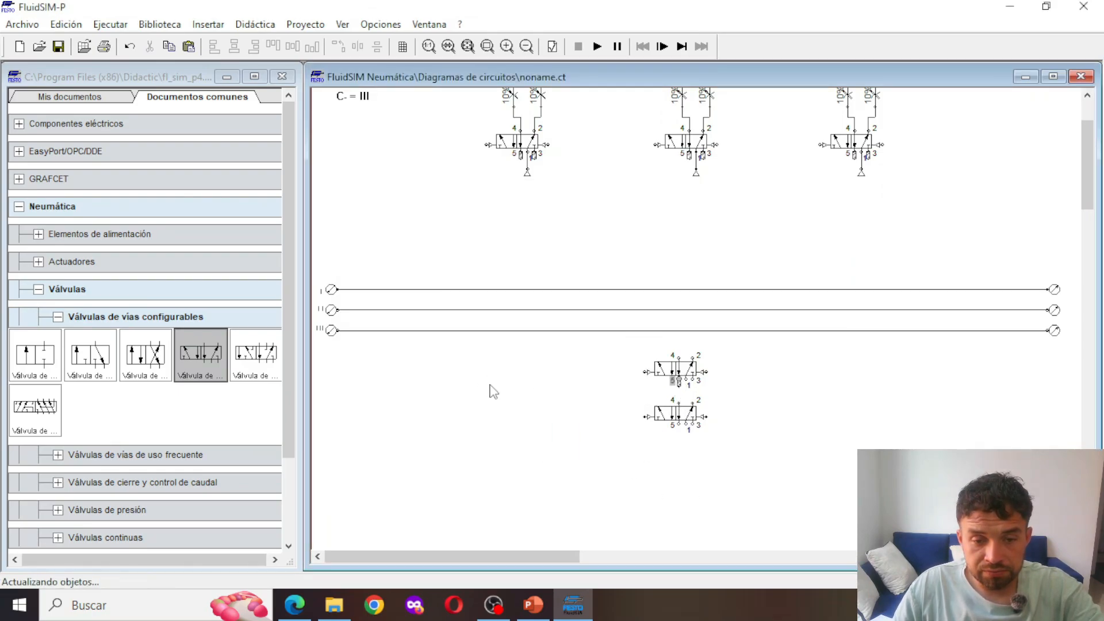
double_click(694, 380)
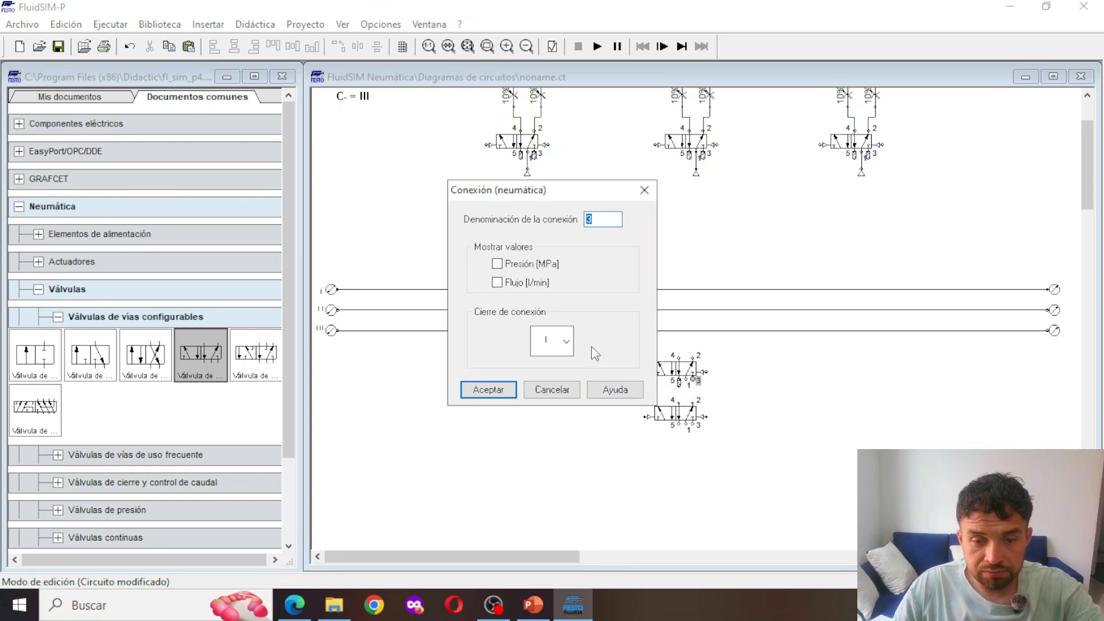
left_click(560, 342)
left_click(569, 479)
left_click(488, 389)
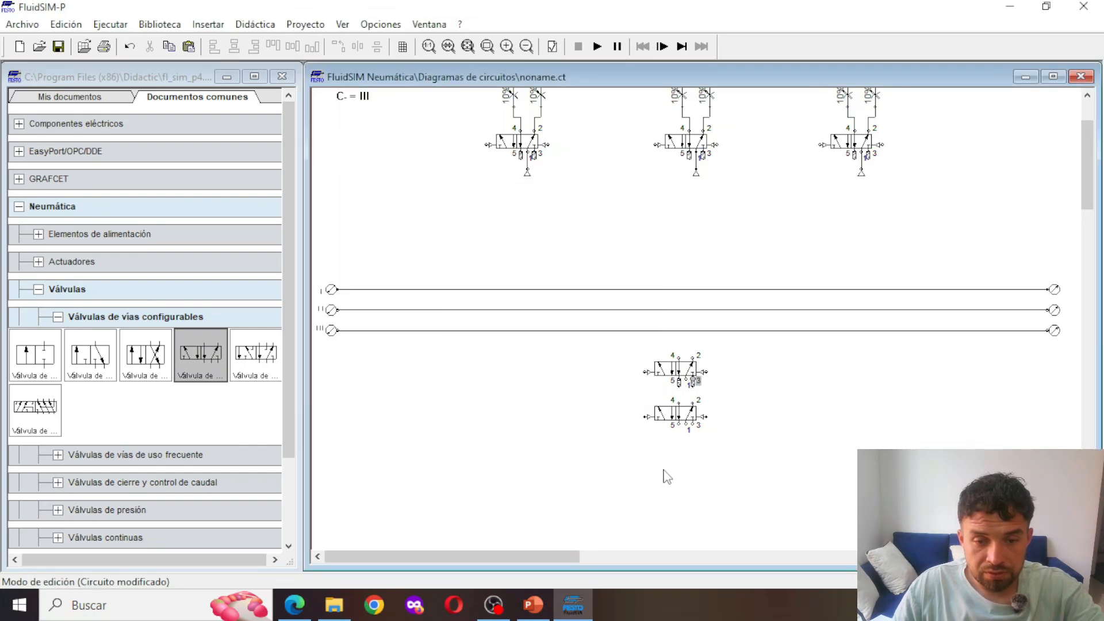
Fit silencers to exhaust ports 5 and 3 of the lower group valve
double_click(678, 424)
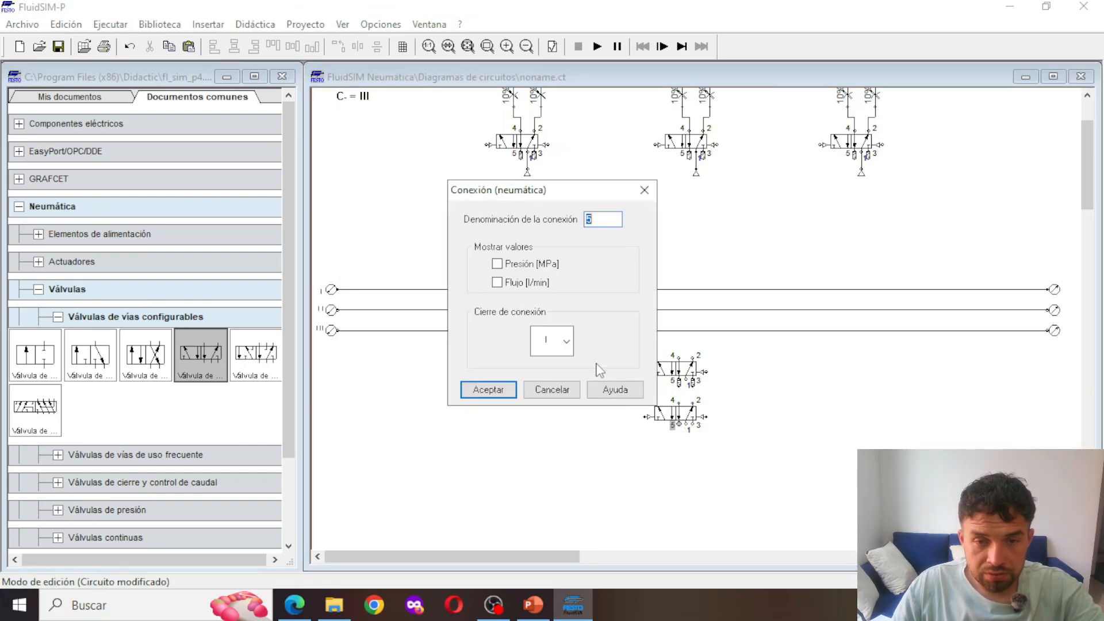
left_click(567, 342)
left_click(568, 480)
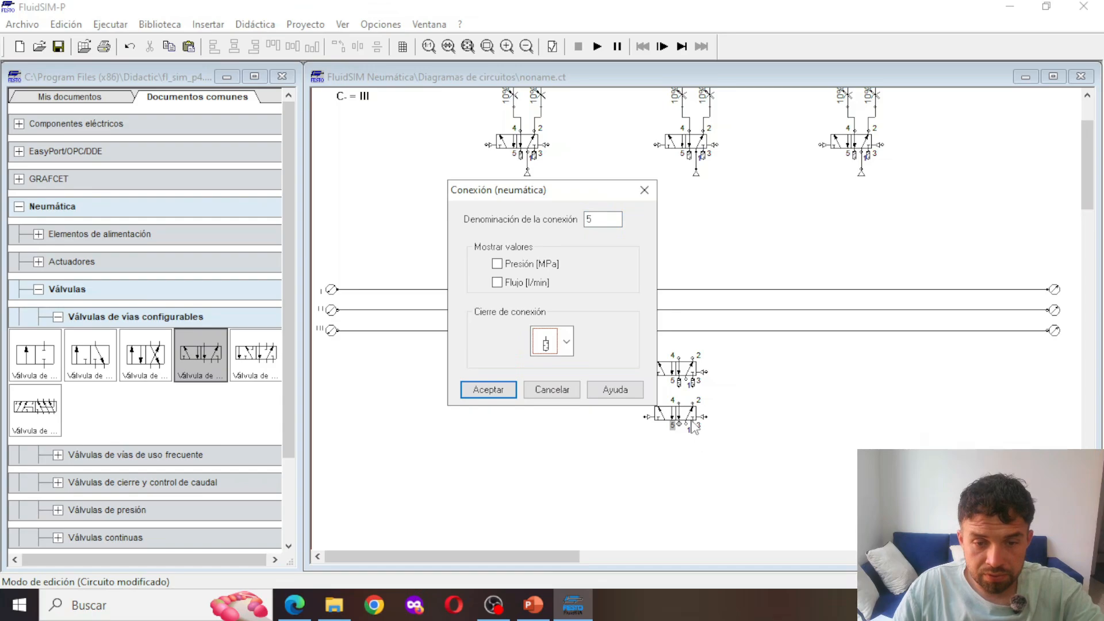
key("Return")
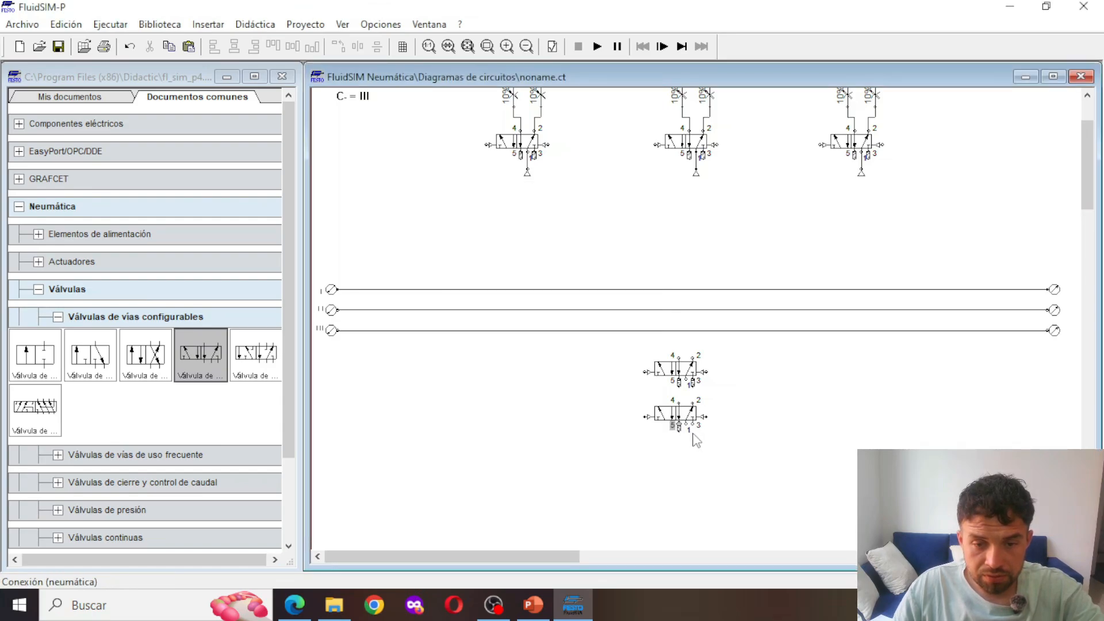
double_click(686, 427)
left_click(566, 342)
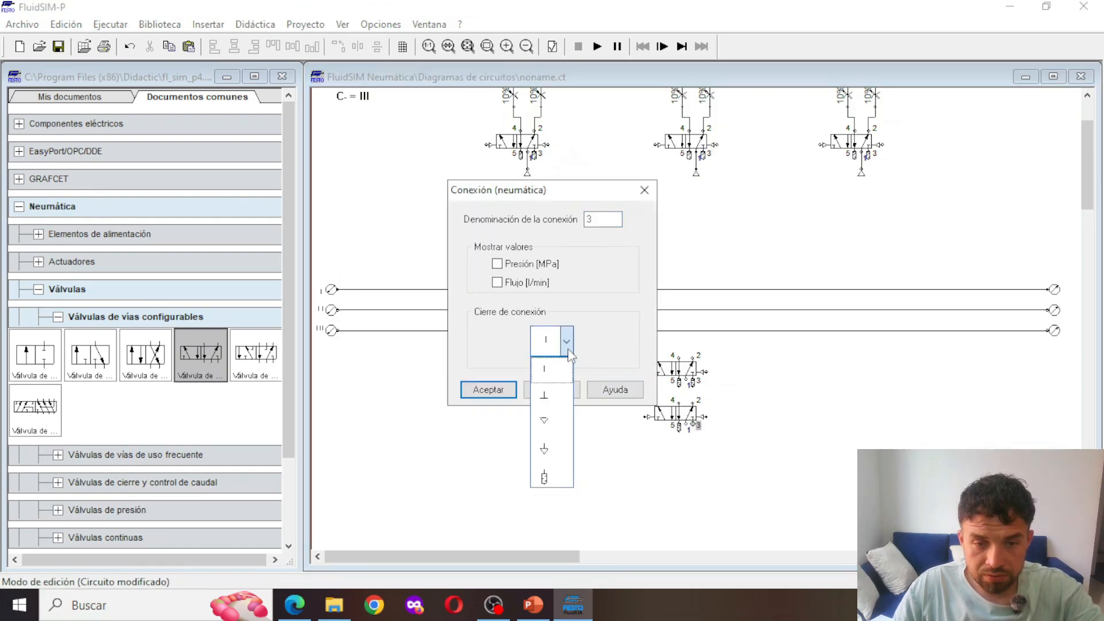
left_click(568, 480)
left_click(486, 391)
Connect the upper group valve's port 2 to line I and its port 4 to line II
scroll(793, 429, "up", 3)
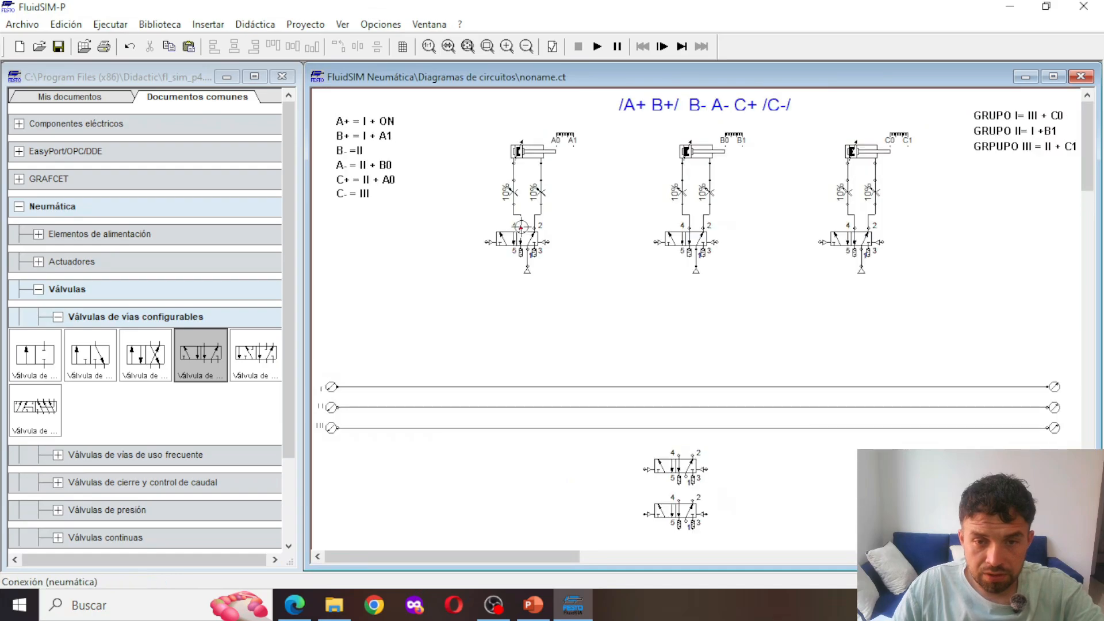
scroll(581, 347, "down", 1)
scroll(765, 395, "up", 1)
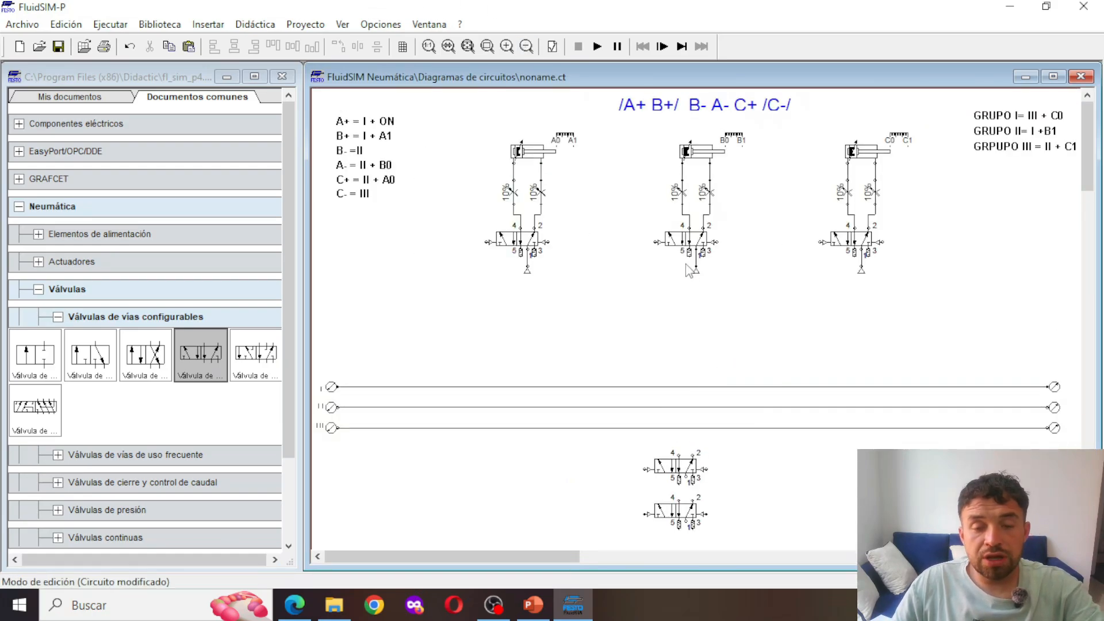
scroll(693, 293, "down", 3)
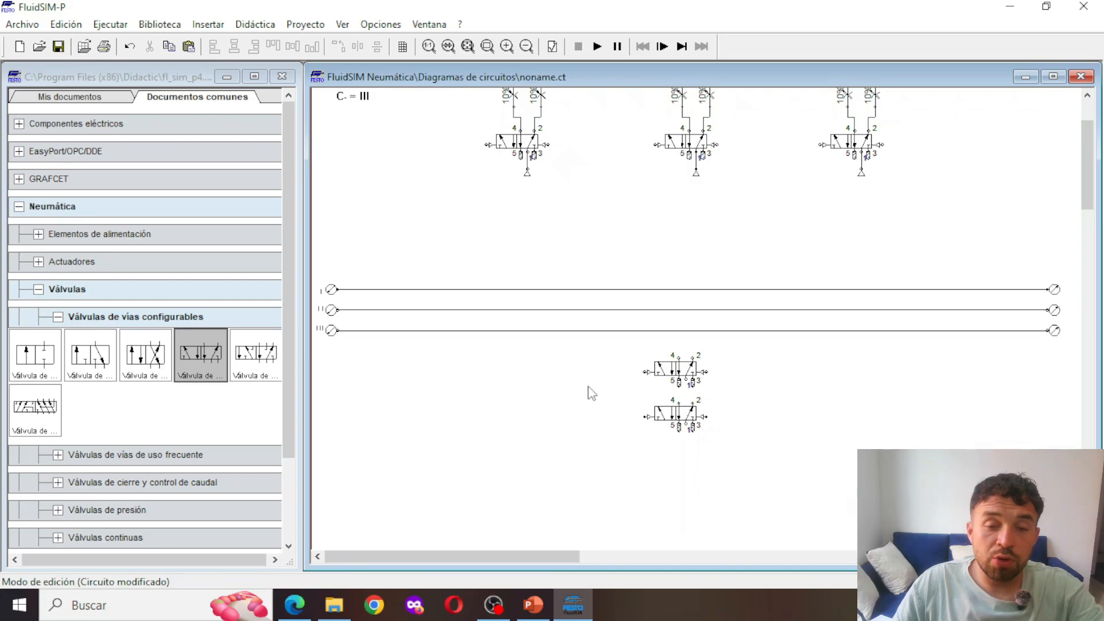
scroll(588, 393, "up", 3)
left_click_drag(693, 455, 693, 387)
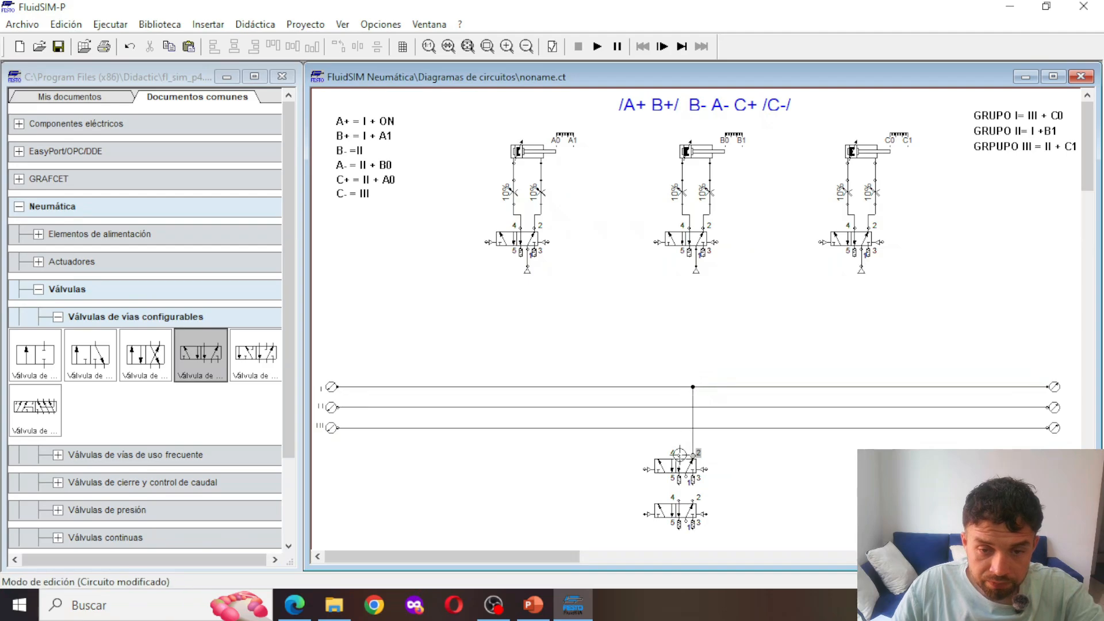
left_click_drag(677, 435, 675, 408)
Shift the lower group valve into line under the upper one and connect its port 2 to the upper valve's port 1
left_click(758, 554)
scroll(635, 503, "down", 1)
left_click_drag(570, 554, 513, 553)
scroll(562, 510, "down", 1)
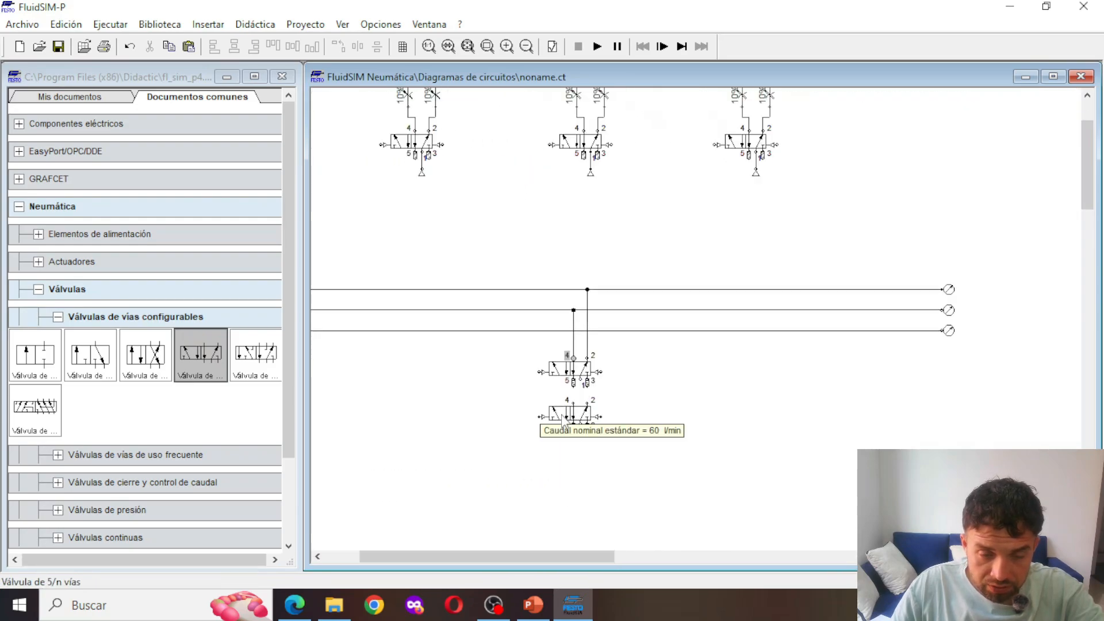
left_click(558, 413)
left_click_drag(558, 413, 580, 380)
Connect the lower group valve's port 4 to line III, routing the horizontal run between the two valves
left_click(561, 421)
left_click(589, 449)
left_click_drag(562, 421, 518, 331)
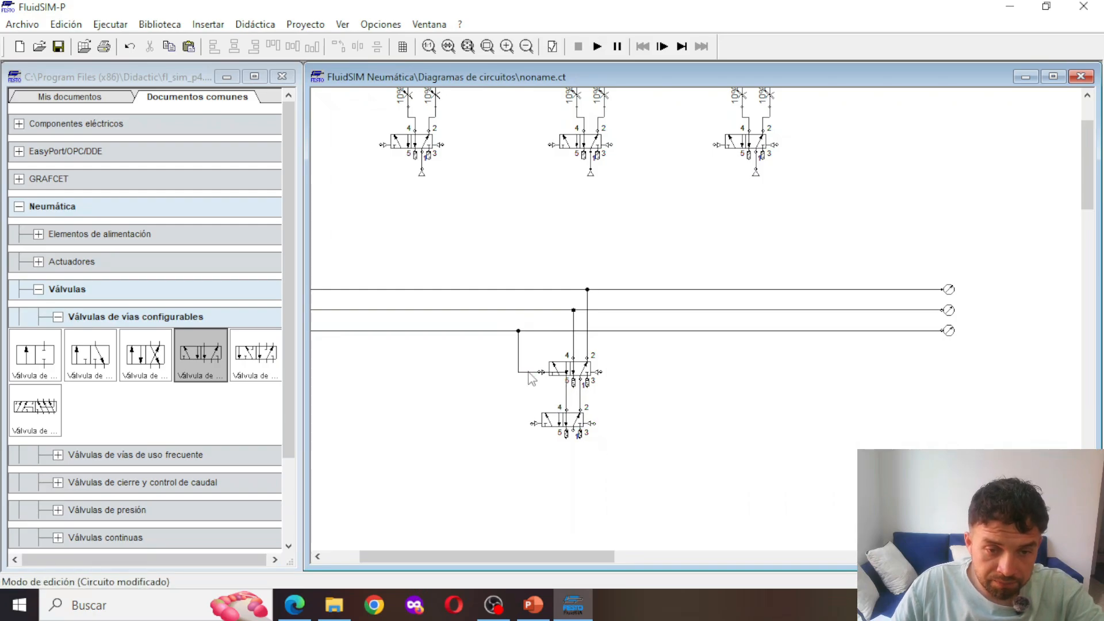
left_click_drag(528, 374, 528, 396)
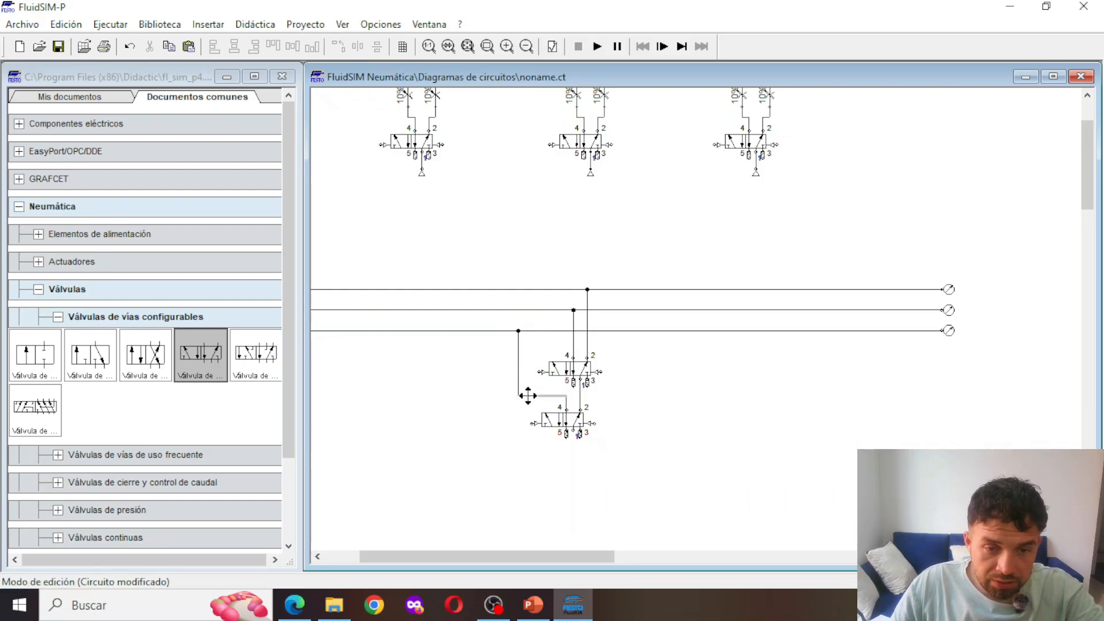
Place a compressed air source directly below the lower group valve
scroll(833, 446, "up", 3)
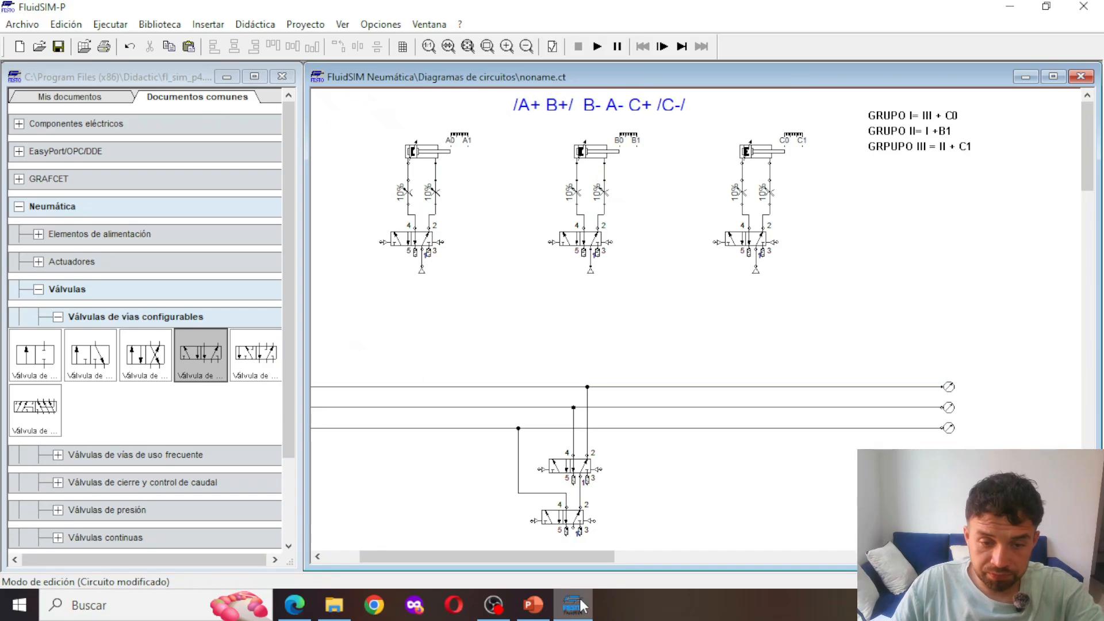
left_click_drag(545, 561, 501, 567)
scroll(530, 525, "down", 3)
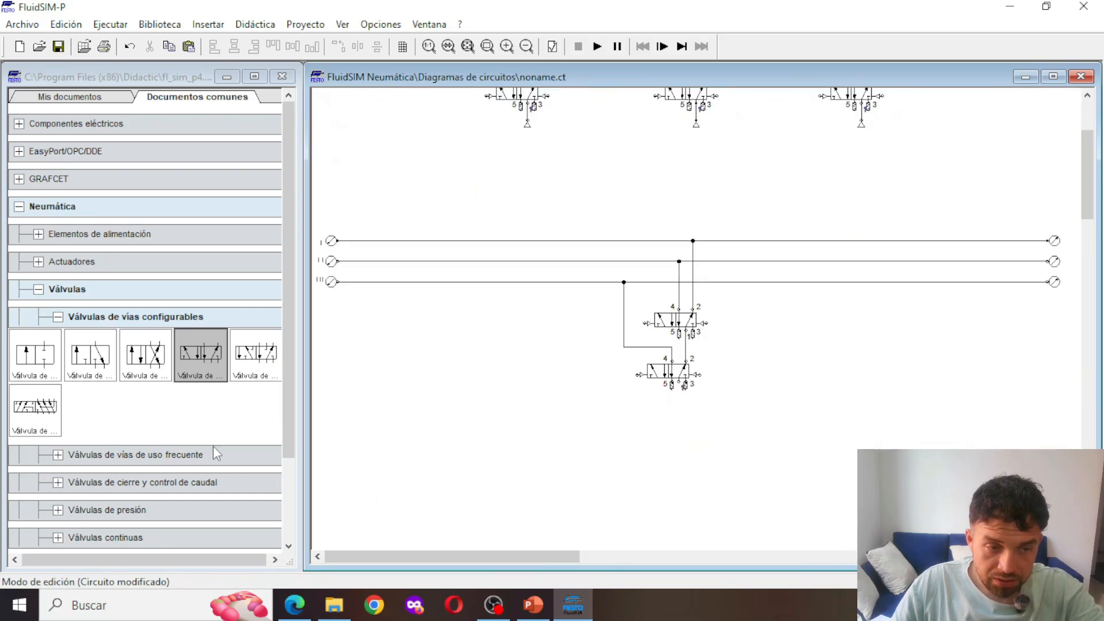
left_click(35, 240)
left_click_drag(41, 276, 678, 409)
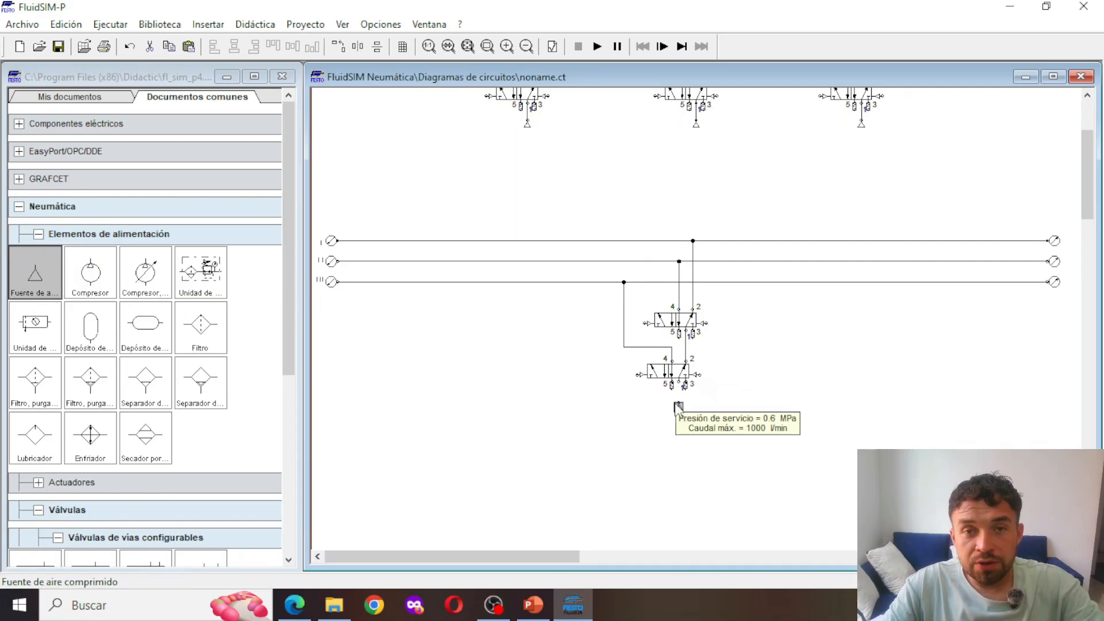
Switch to the Edge browser and look through the playlists of the HS Automatizacion YouTube channel
left_click(301, 609)
scroll(451, 299, "down", 4)
scroll(457, 332, "up", 4)
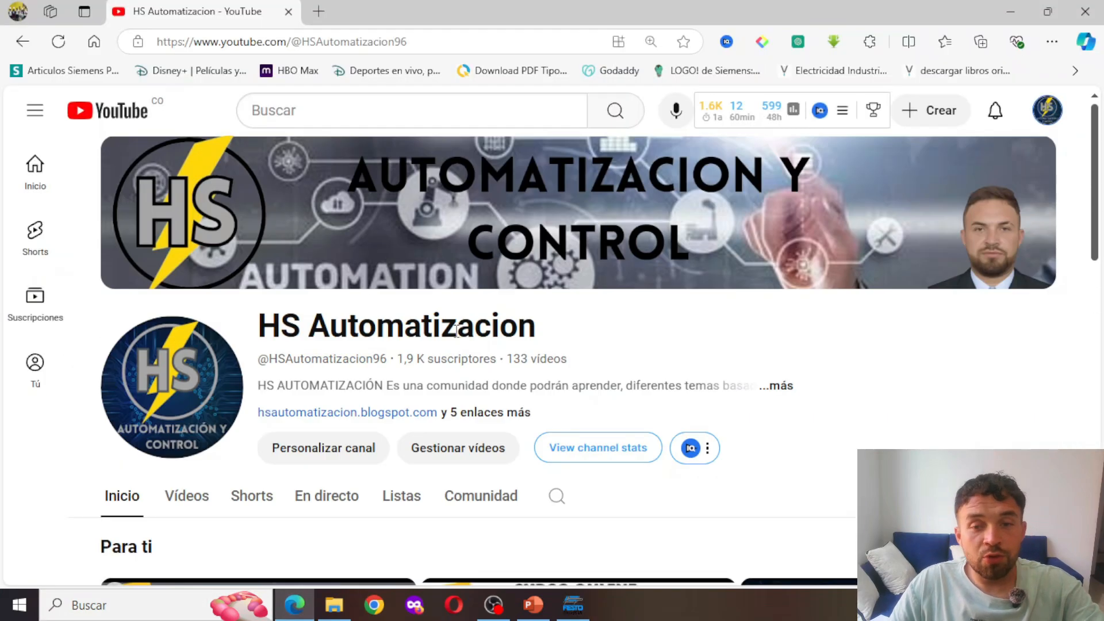
scroll(437, 339, "down", 3)
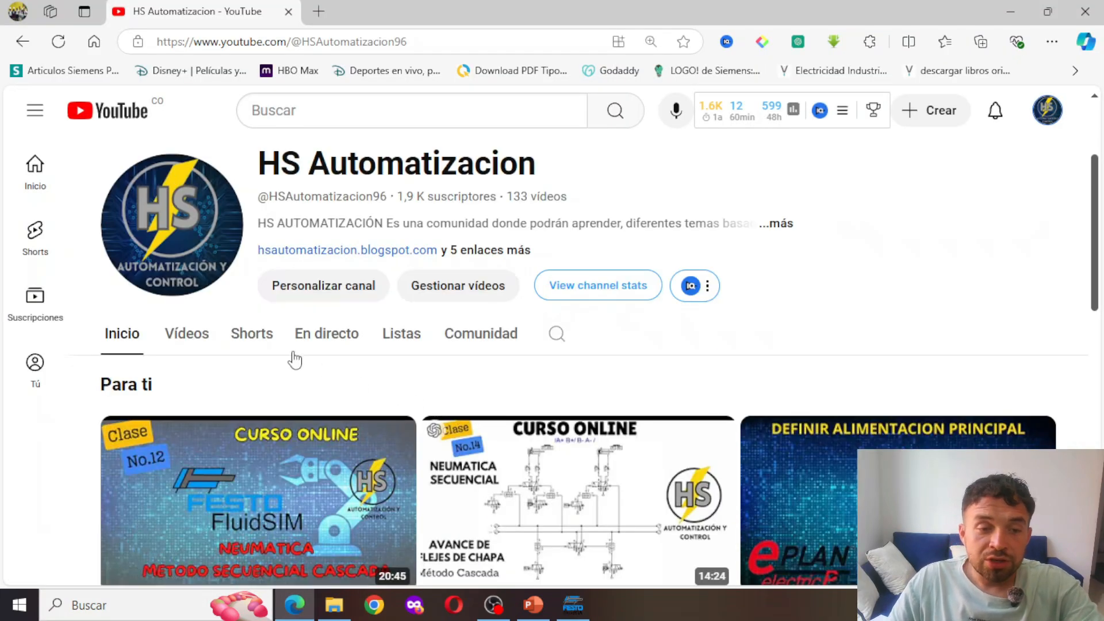
left_click(391, 335)
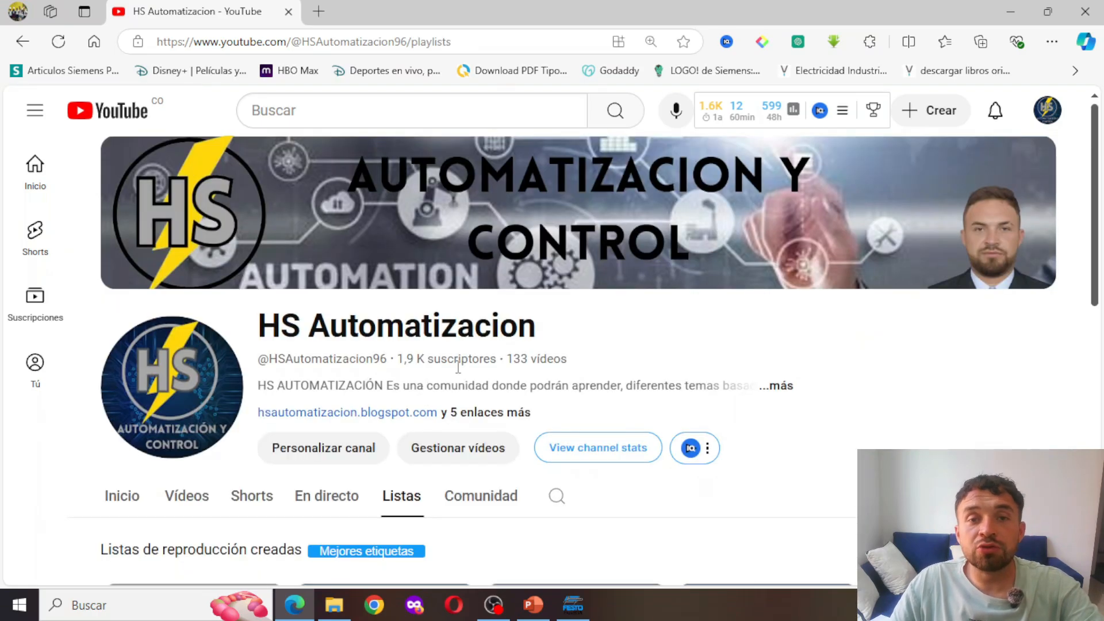
scroll(460, 374, "down", 3)
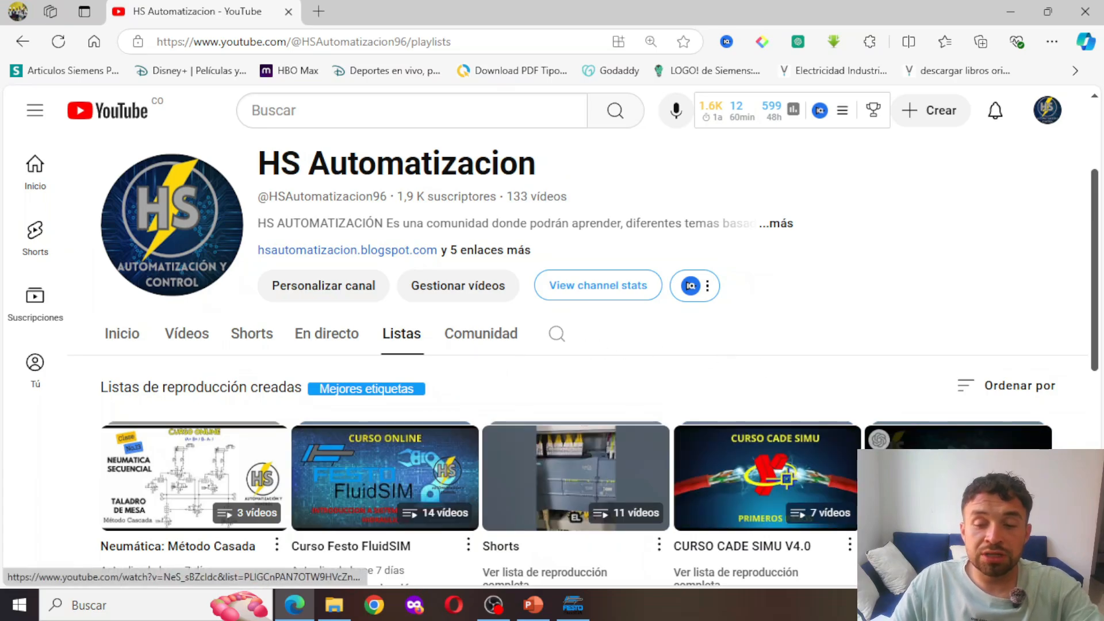
scroll(905, 384, "down", 2)
scroll(490, 471, "down", 3)
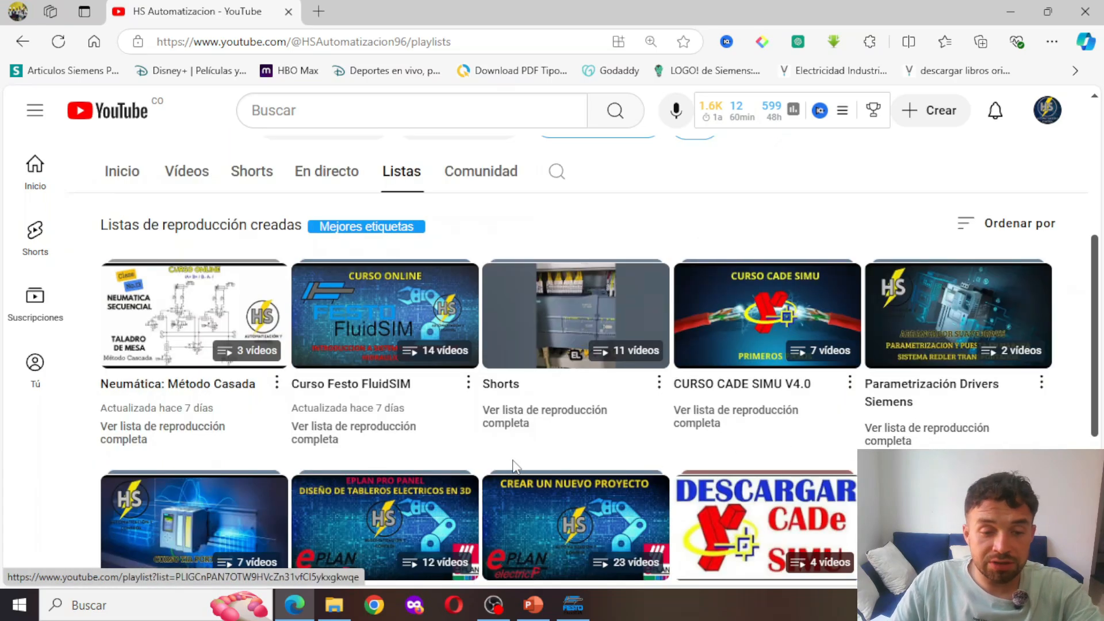
Switch back to FluidSIM and connect the compressed air source to port 1 of the lower group valve
scroll(490, 471, "up", 3)
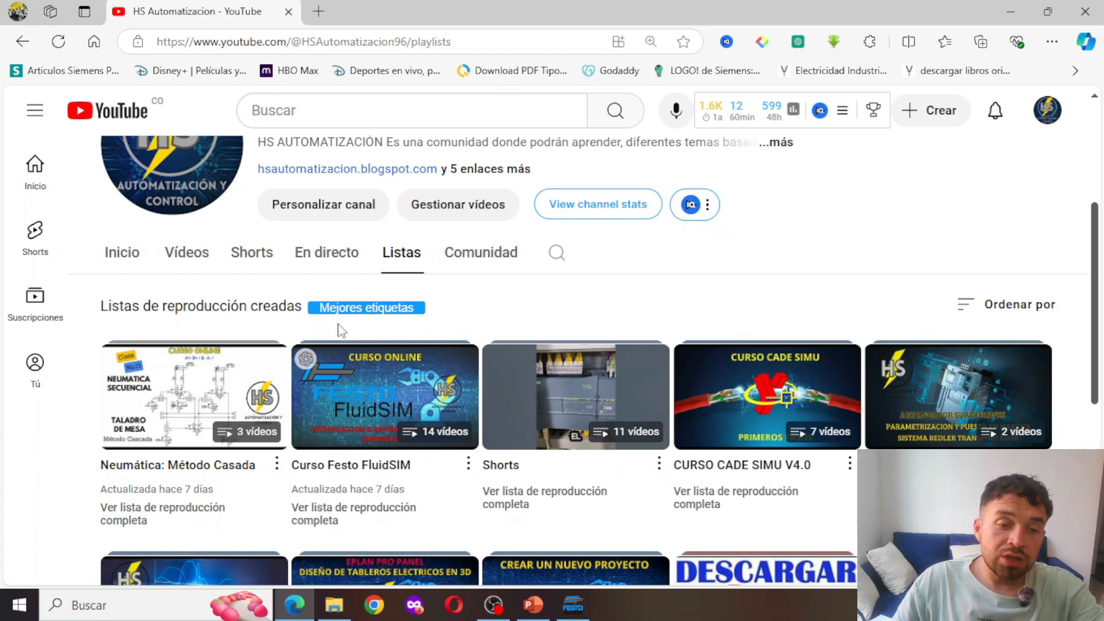
left_click(533, 607)
left_click(575, 604)
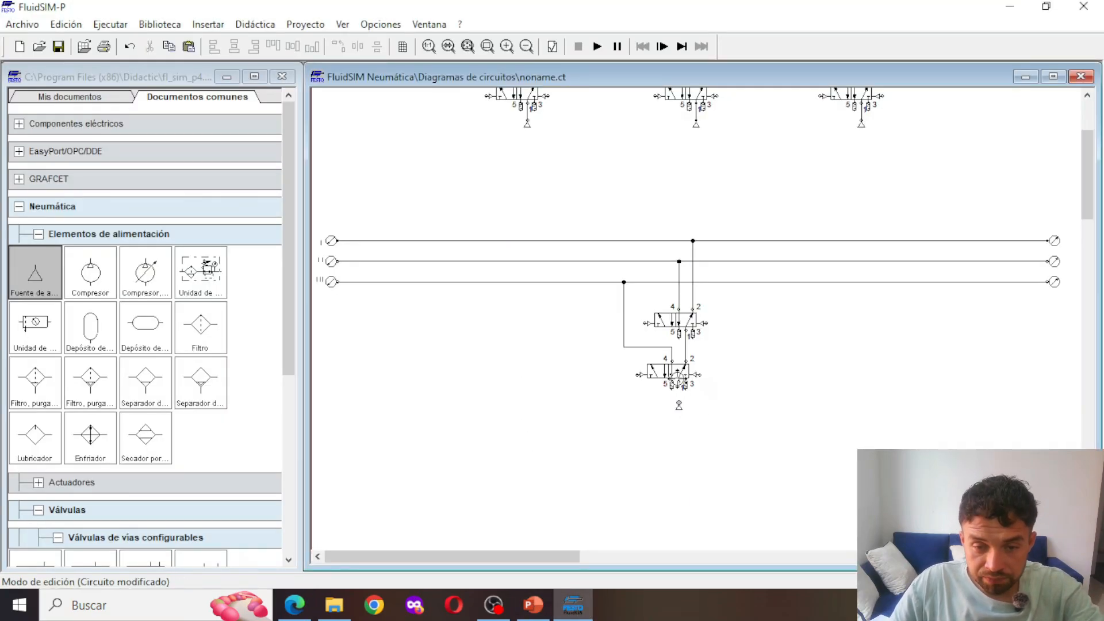
scroll(742, 404, "up", 5)
scroll(668, 403, "down", 5)
scroll(650, 422, "up", 5)
scroll(684, 430, "down", 5)
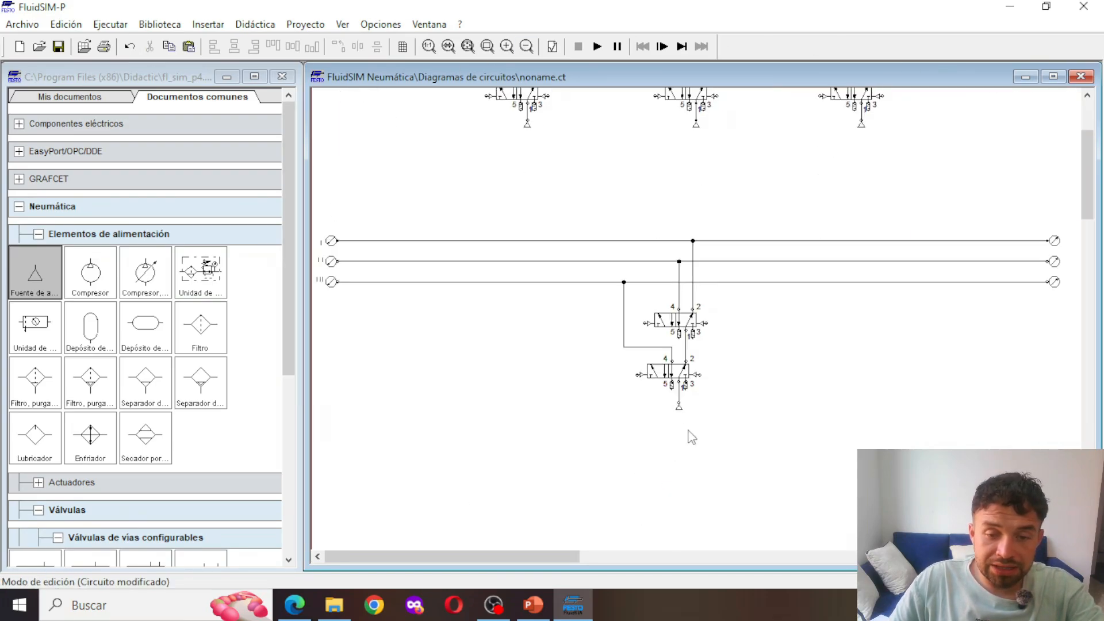
Place a configurable 3/n-way valve above the group lines, below and to the left of cylinder A's directional valve
scroll(650, 344, "up", 5)
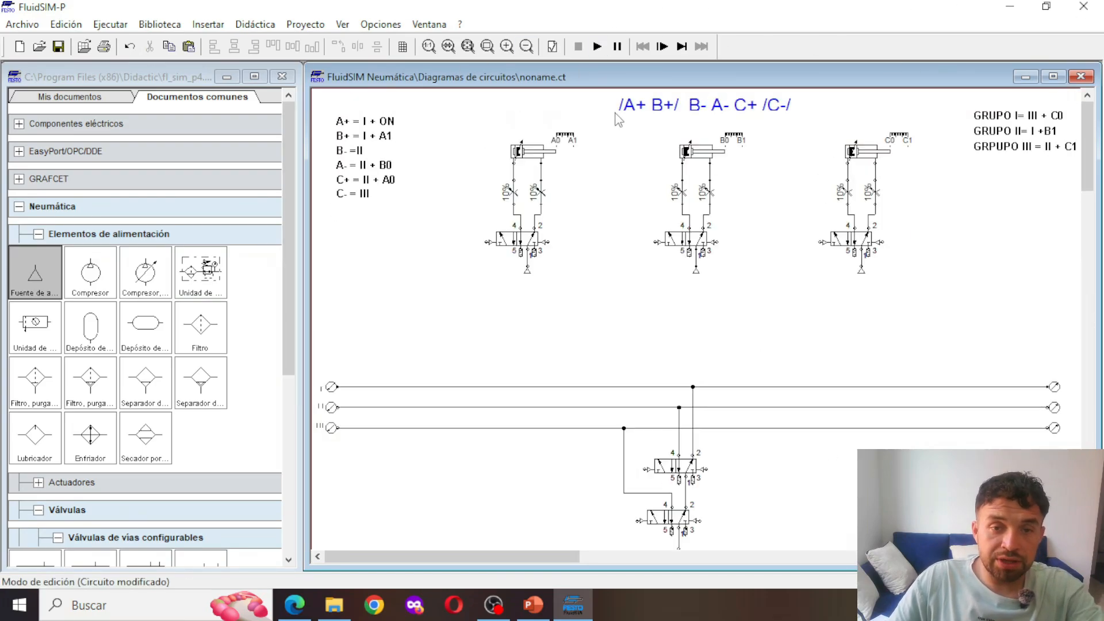
scroll(653, 424, "down", 5)
scroll(597, 327, "up", 5)
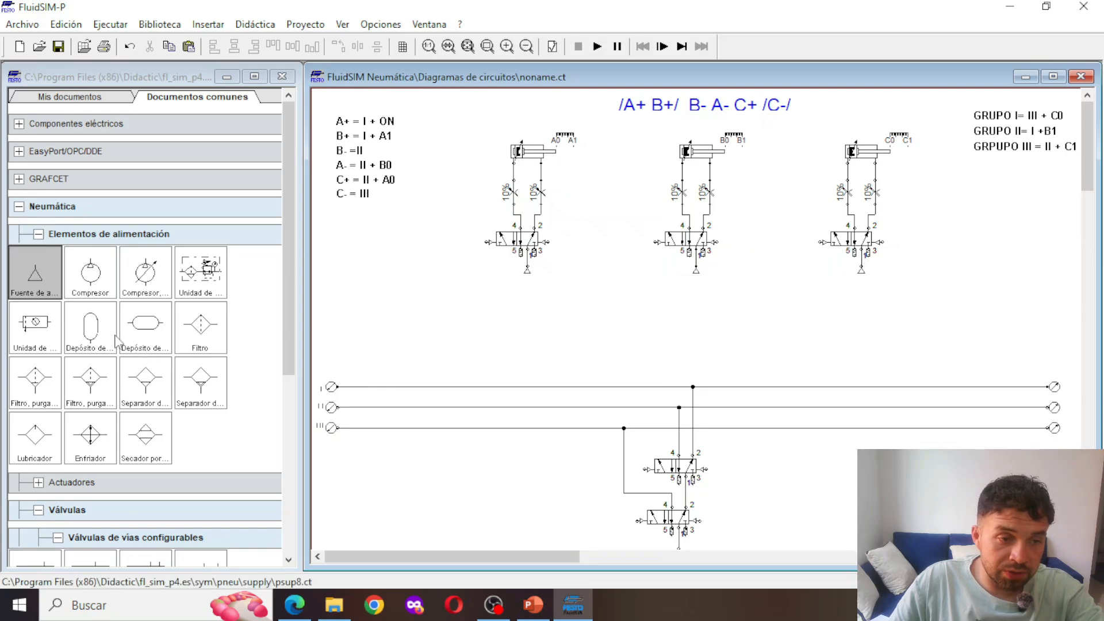
left_click(38, 234)
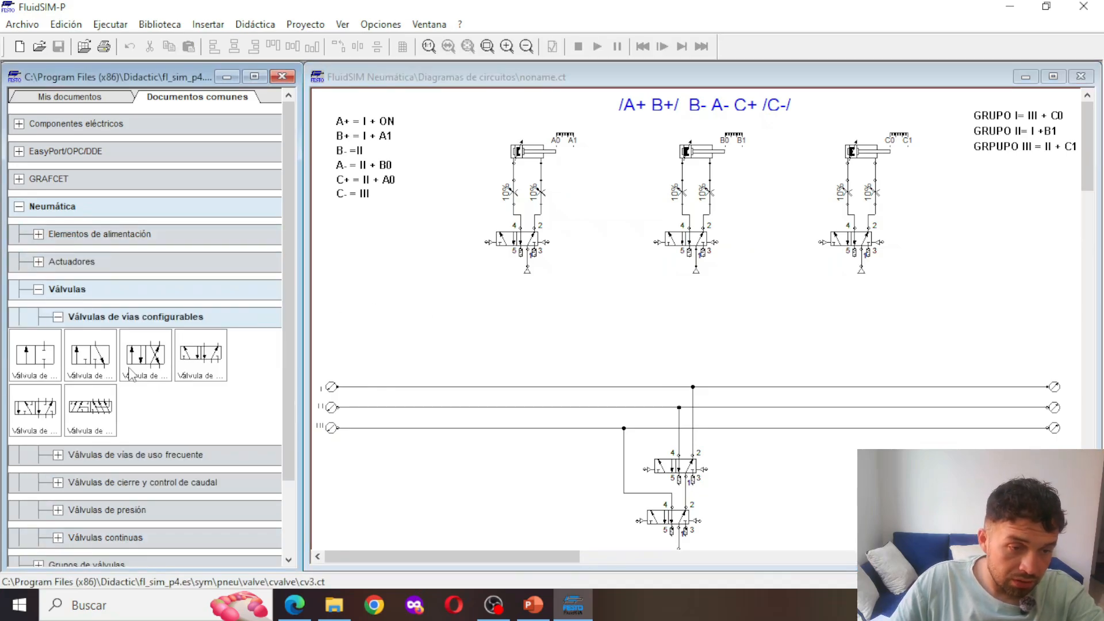
left_click_drag(95, 368, 427, 340)
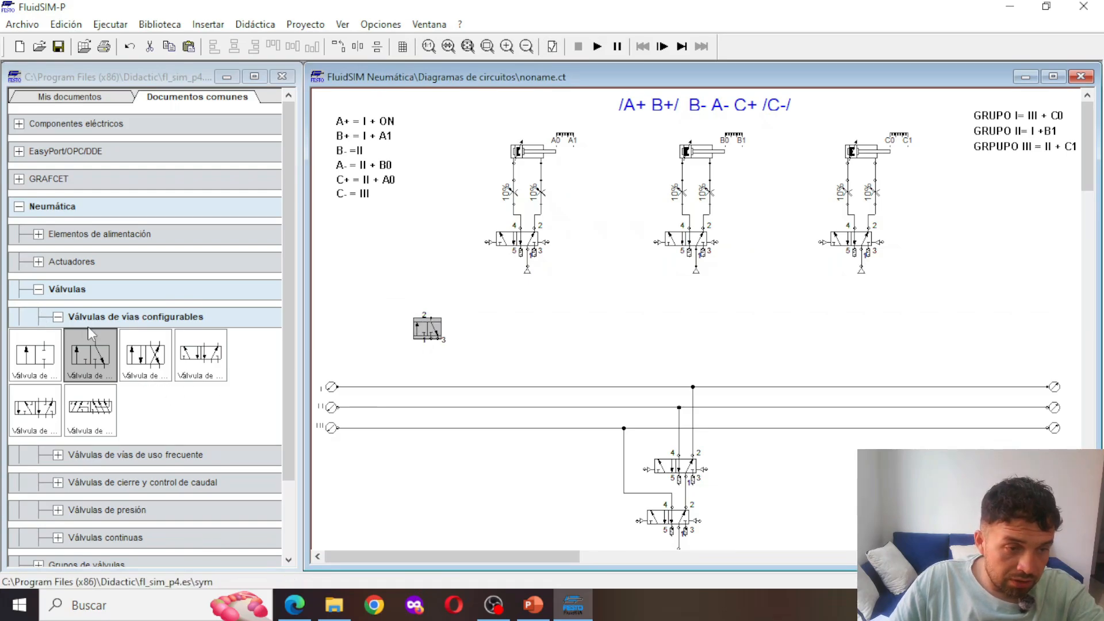
Place a two-pressure valve feeding the left pilot of cylinder A's directional valve, and move the 3/n-way valve beneath it
left_click(58, 317)
left_click(58, 317)
left_click(58, 318)
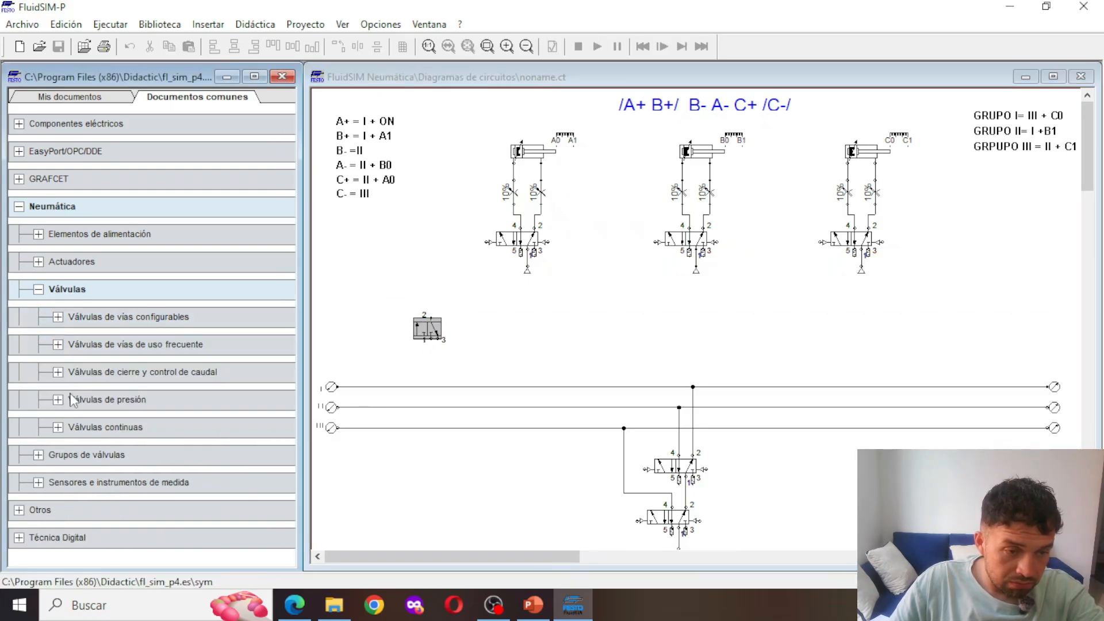
left_click(58, 372)
left_click_drag(201, 465, 446, 255)
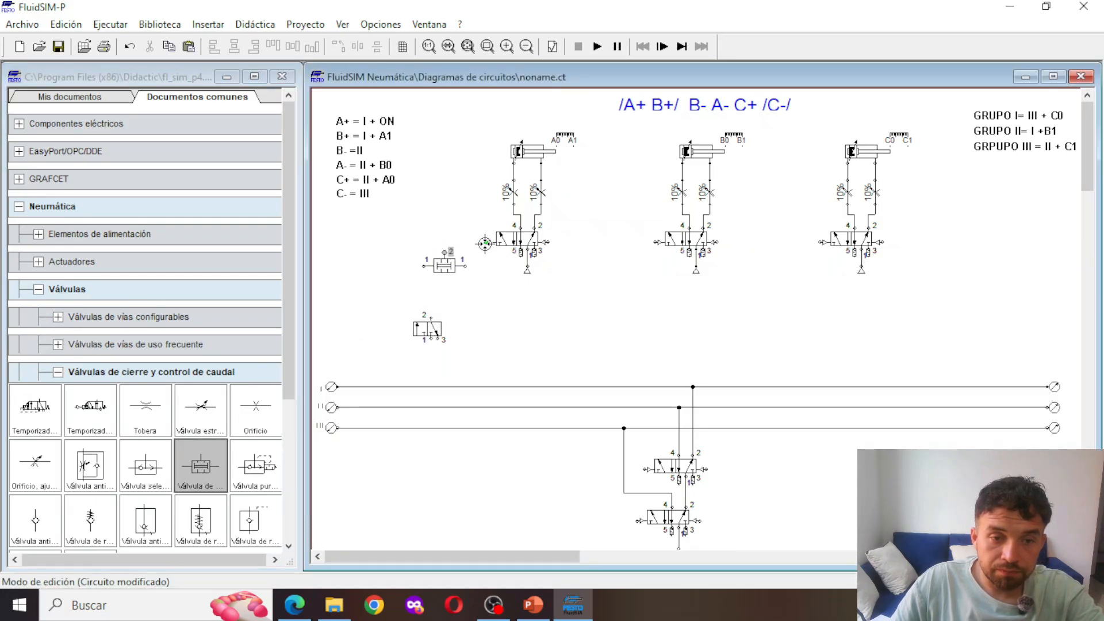
left_click_drag(430, 330, 469, 305)
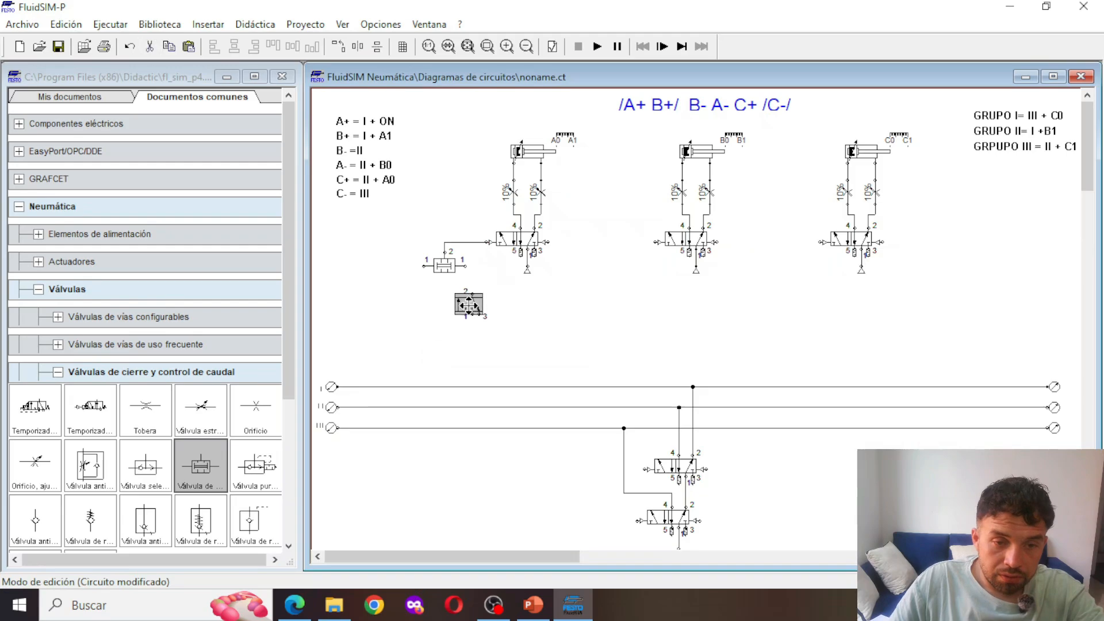
Configure the 3/n-way valve with spring return on the right and general manual actuation on the left
double_click(471, 309)
left_click(663, 133)
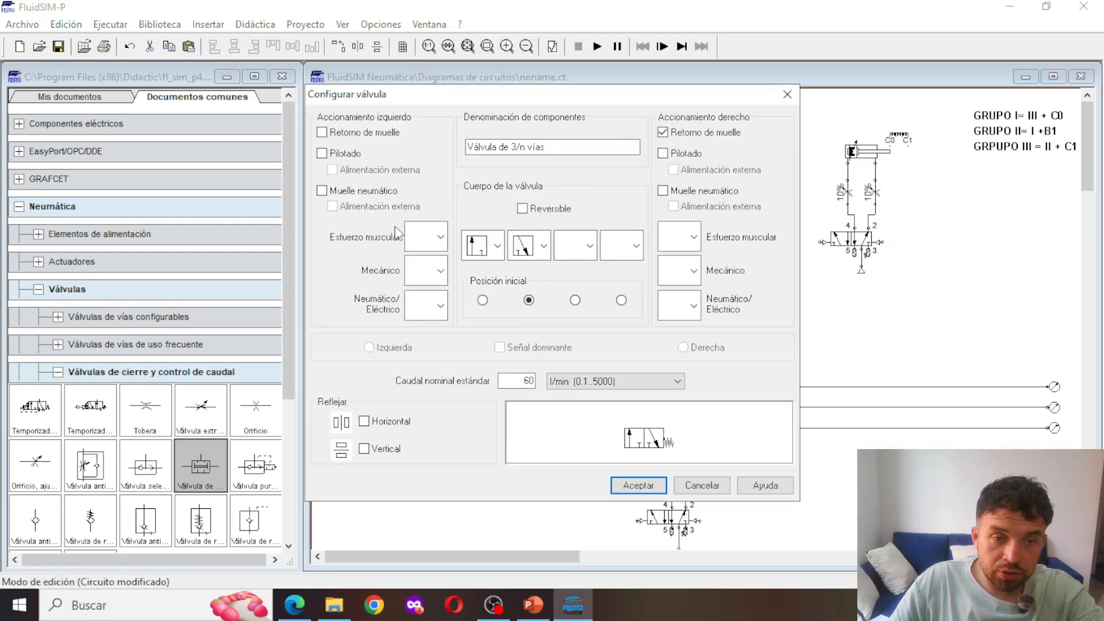
left_click(444, 274)
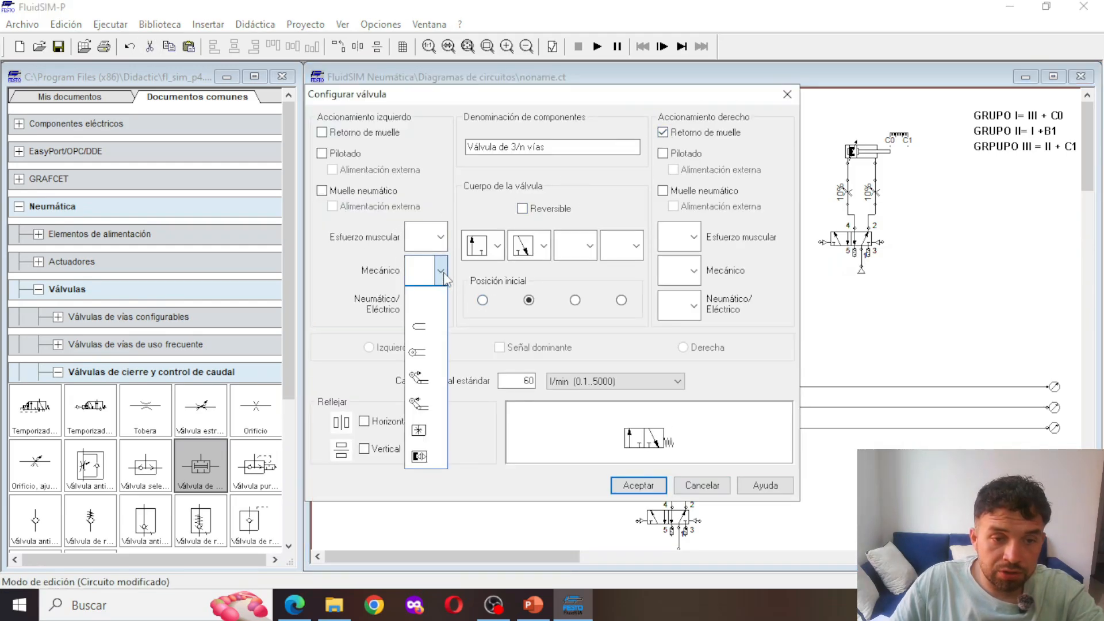
left_click(440, 306)
left_click(441, 237)
left_click(429, 288)
left_click(661, 489)
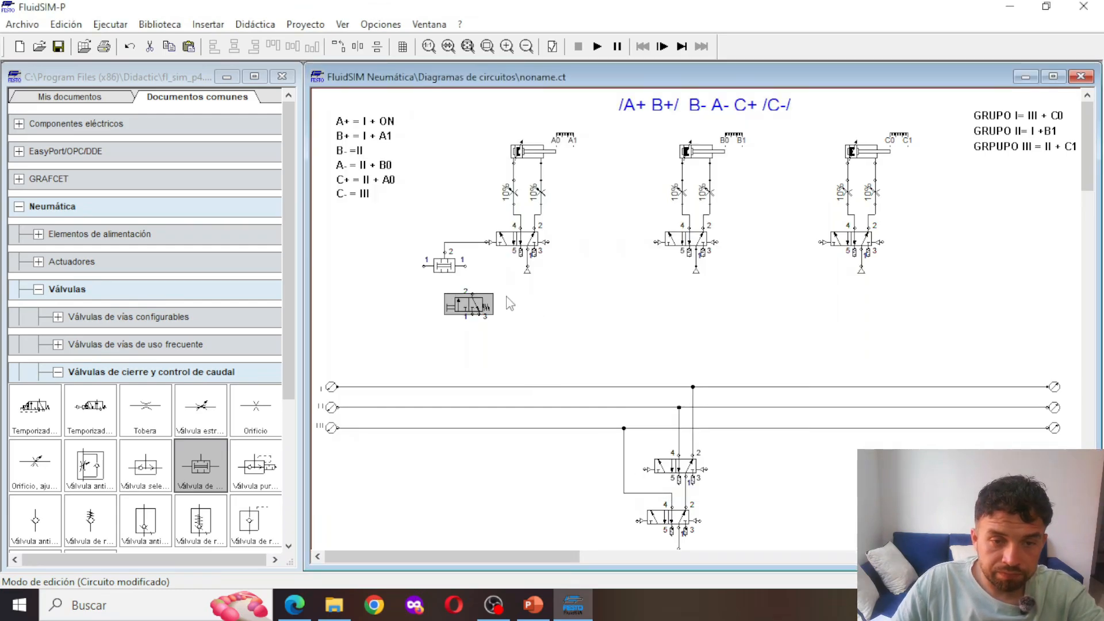
Change the 3/n-way valve's left muscular actuation to the manual type with detent
double_click(465, 305)
left_click(441, 237)
left_click(444, 251)
left_click(441, 237)
left_click(429, 251)
left_click(638, 485)
left_click(559, 361)
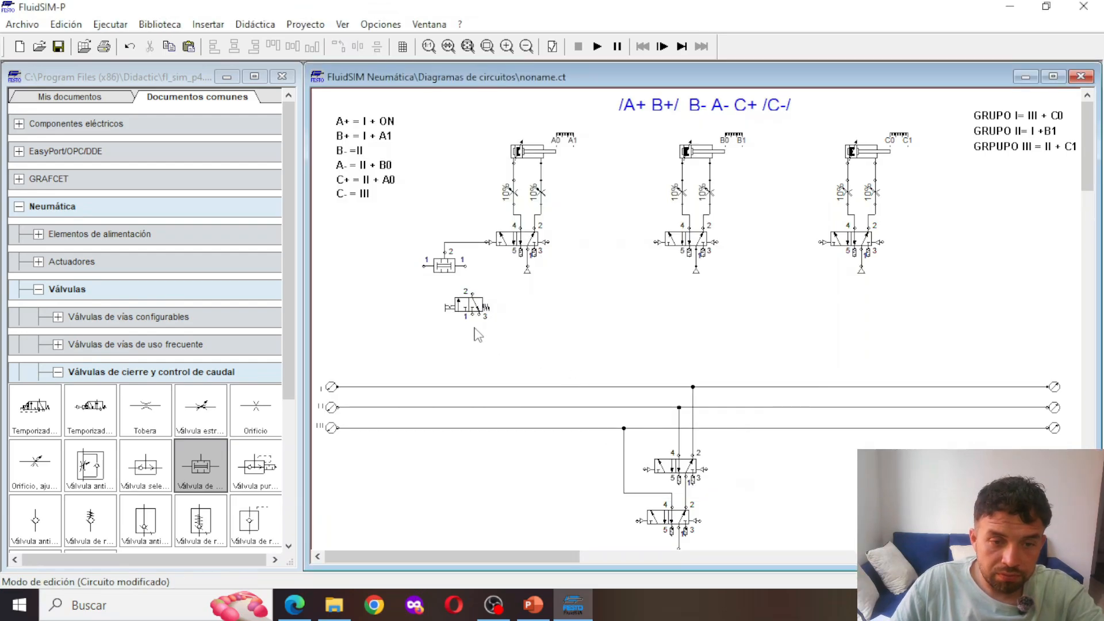
Close the start valve's port 3 with a silencer and place a compressed air source at its port 1
double_click(480, 317)
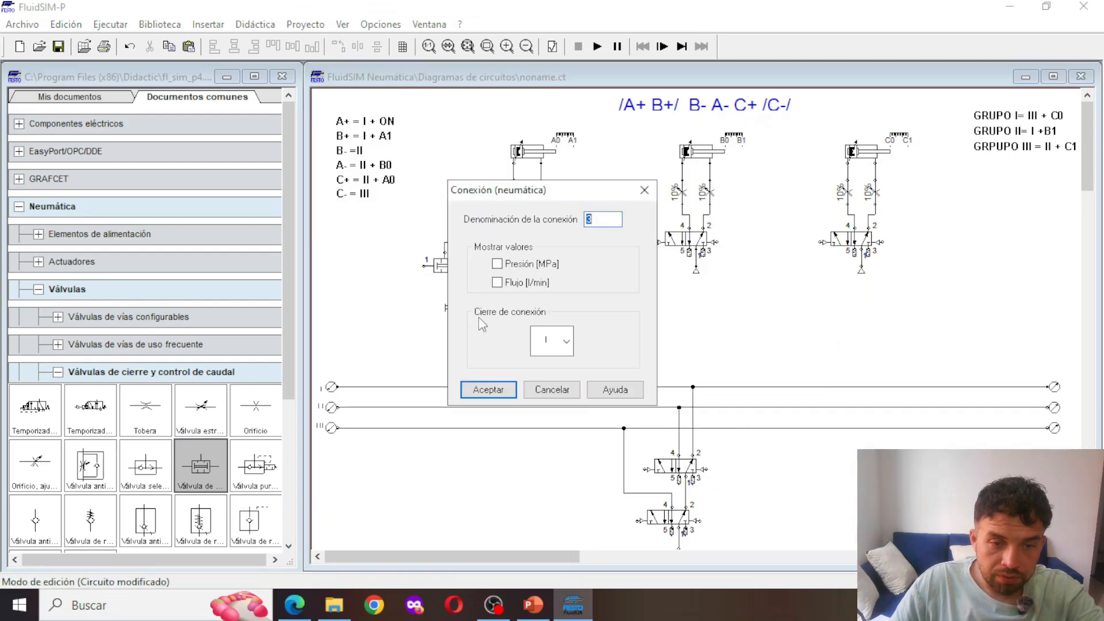
left_click(569, 342)
left_click(562, 468)
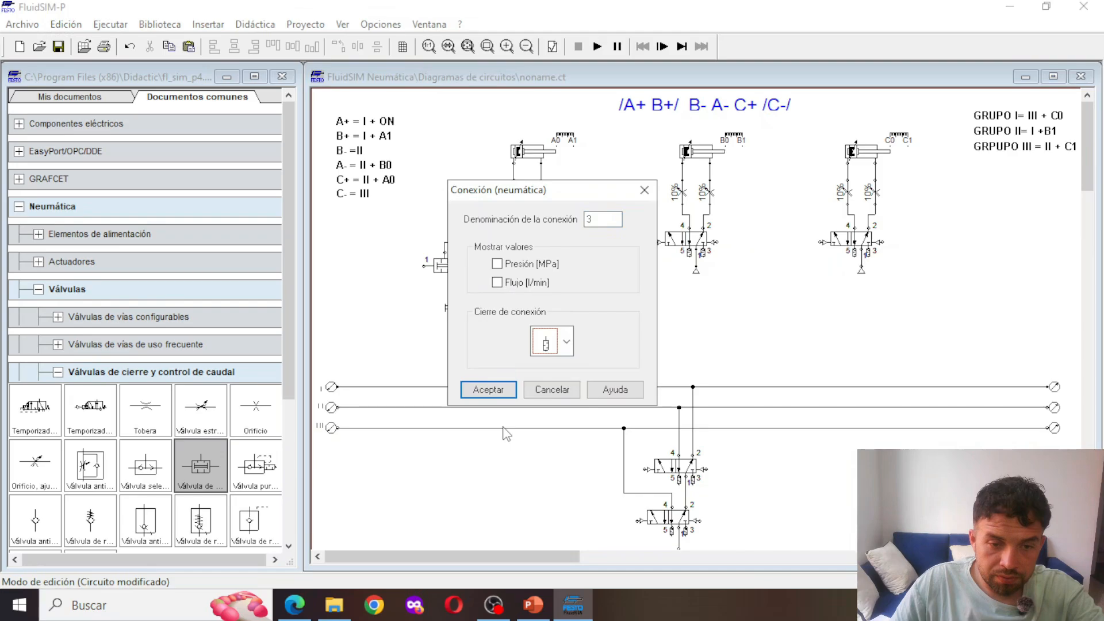
left_click(488, 390)
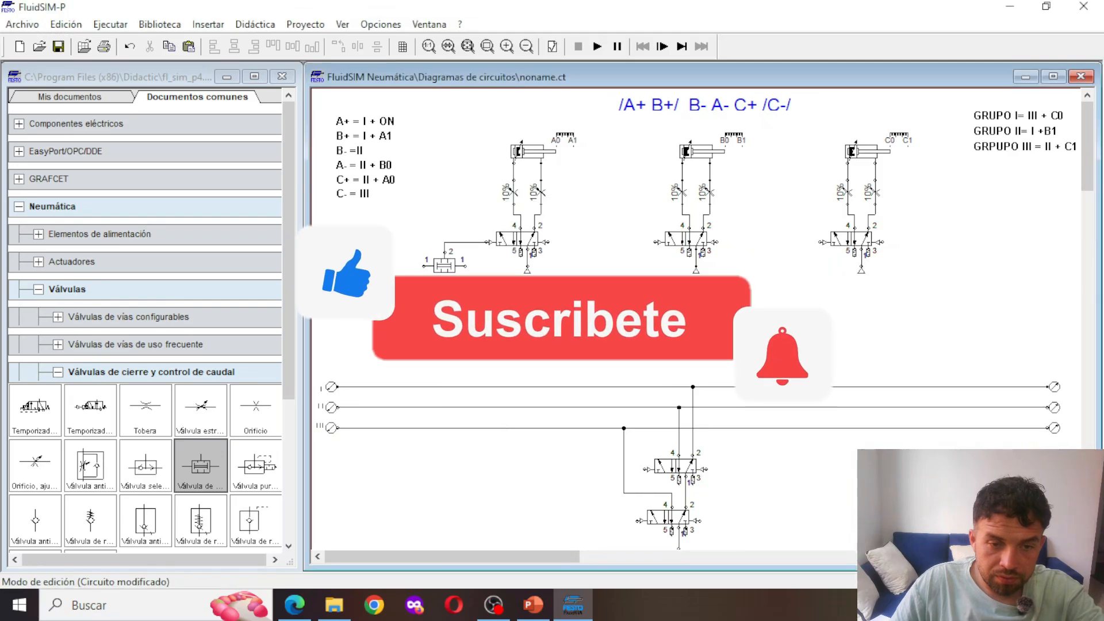
left_click(38, 234)
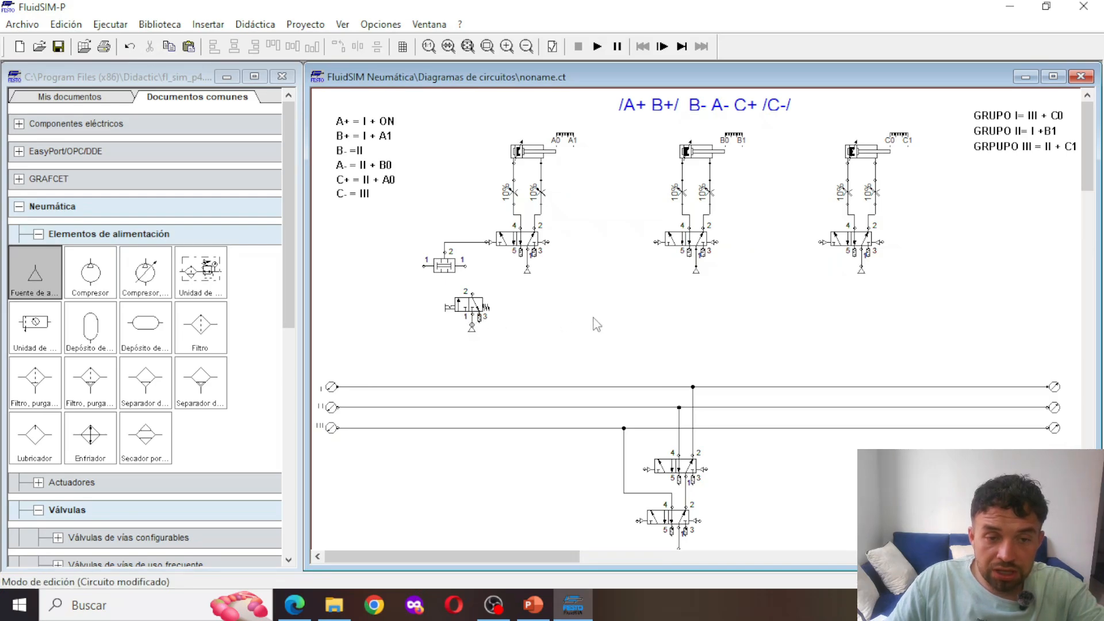
left_click(635, 285)
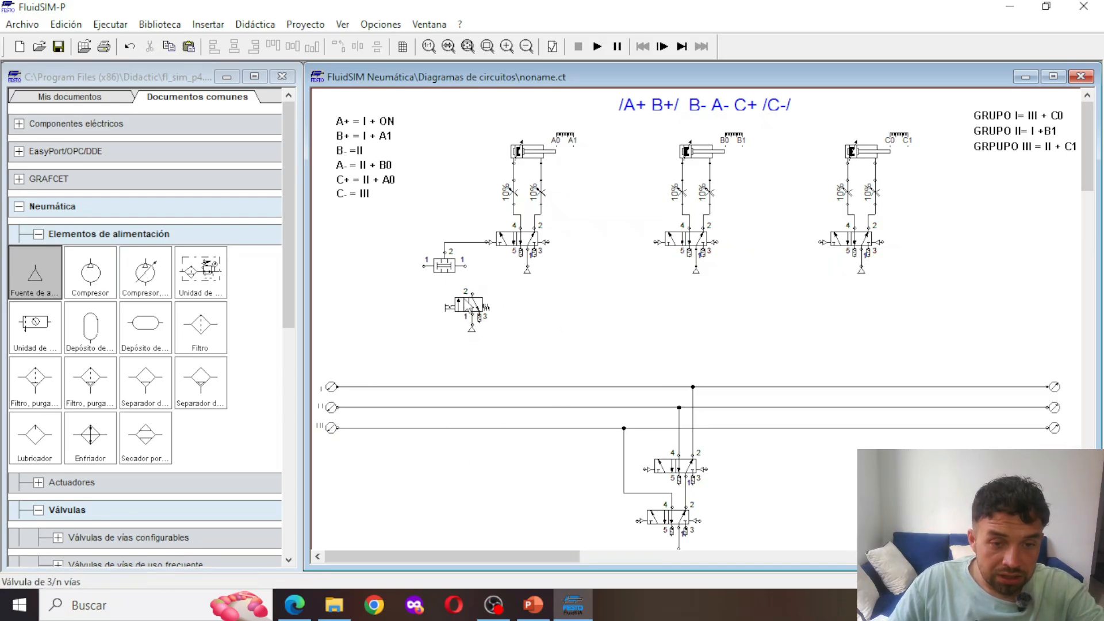
Connect the start valve's port 2 to the two-pressure valve's right input, and the left input to line I
left_click_drag(472, 294, 469, 265)
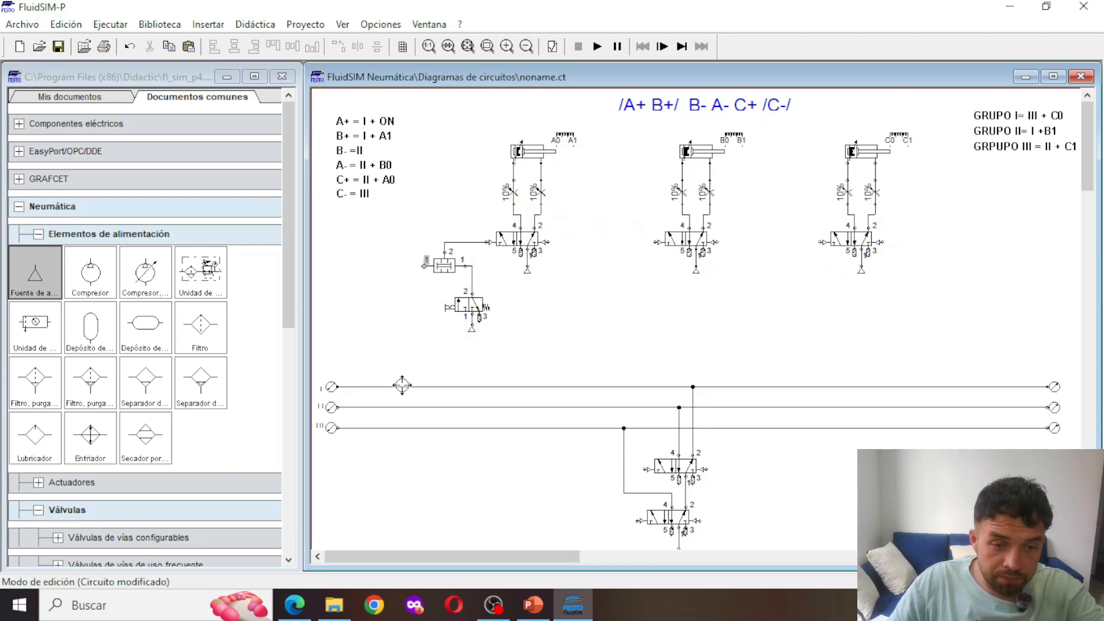
left_click_drag(402, 386, 400, 386)
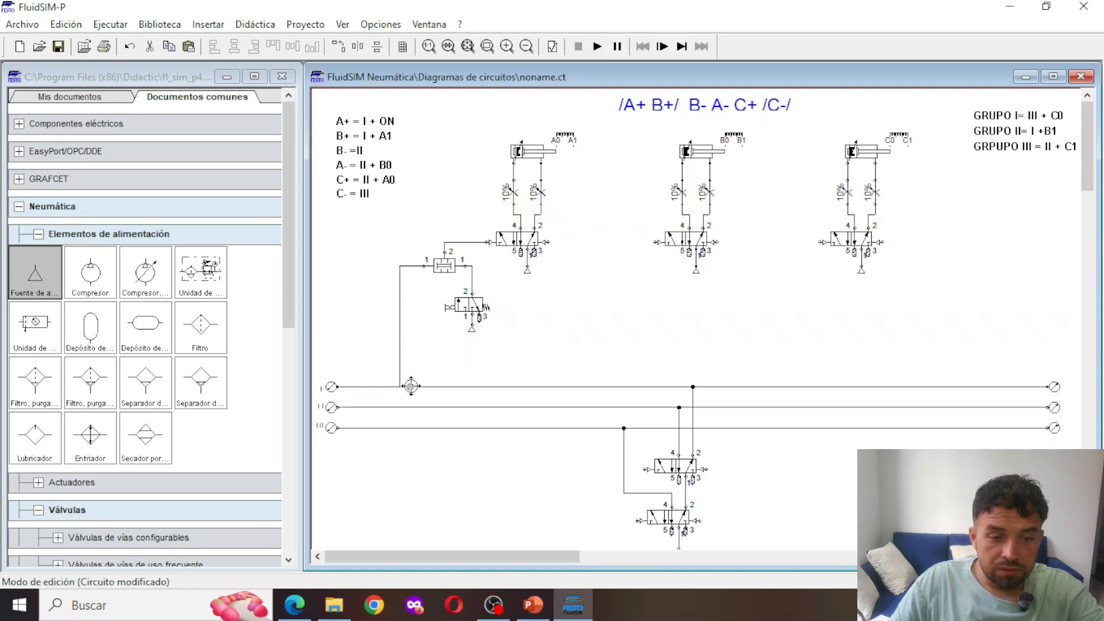
left_click_drag(402, 341, 414, 338)
left_click(591, 360)
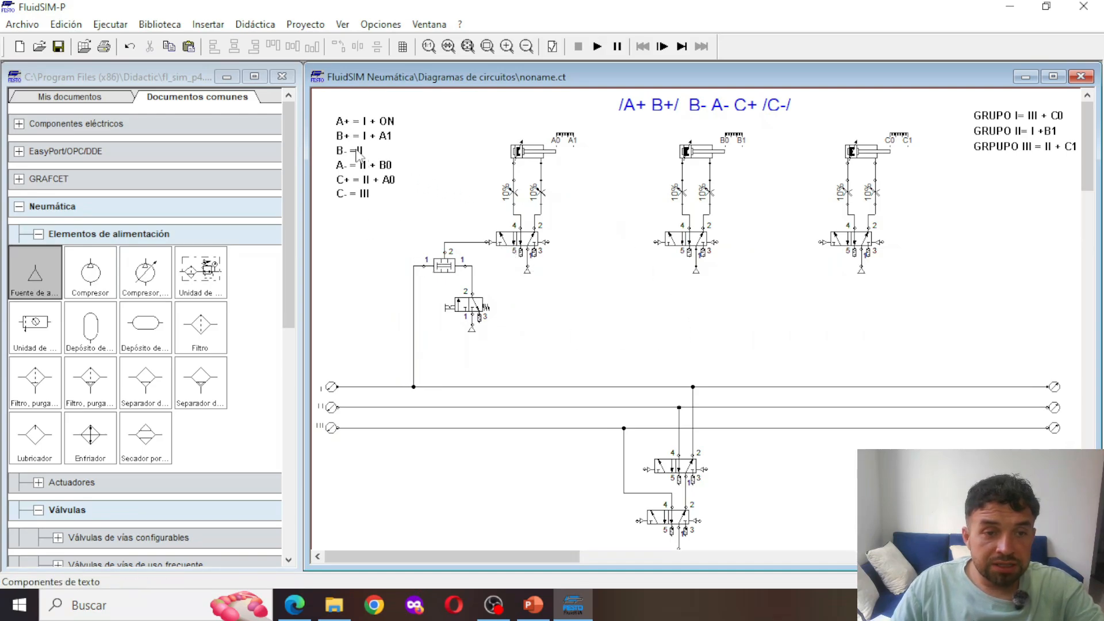
Copy the two-pressure and start valve group to cylinder B, connecting its output to the left pilot and its left input to line I
left_click_drag(391, 250, 490, 349)
key("ctrl+c")
key("ctrl+v")
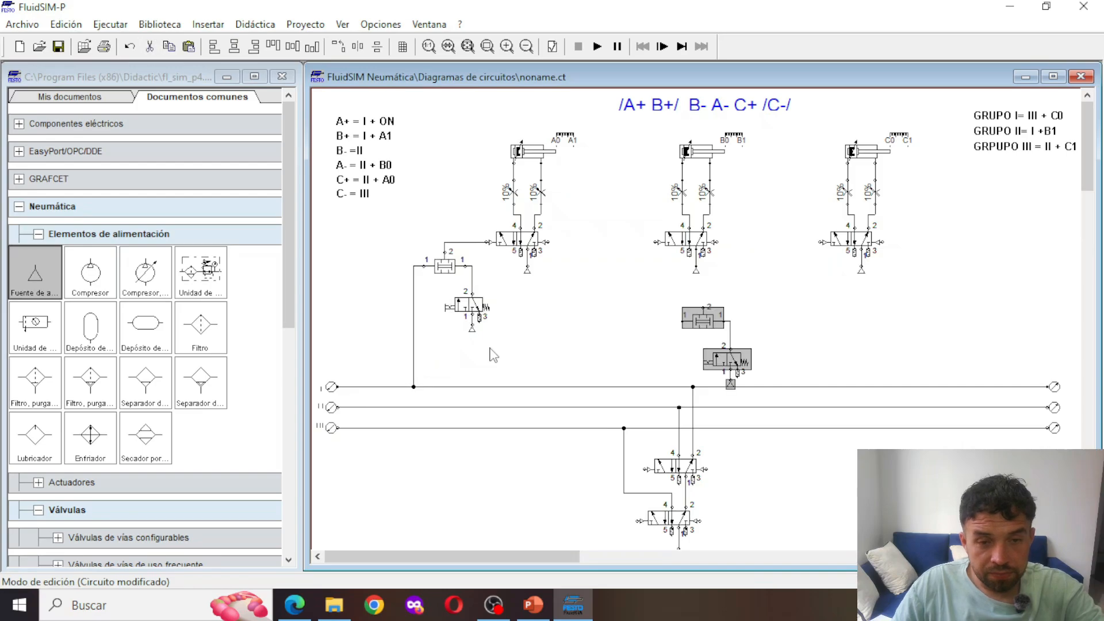
left_click_drag(681, 325, 654, 242)
left_click(640, 245)
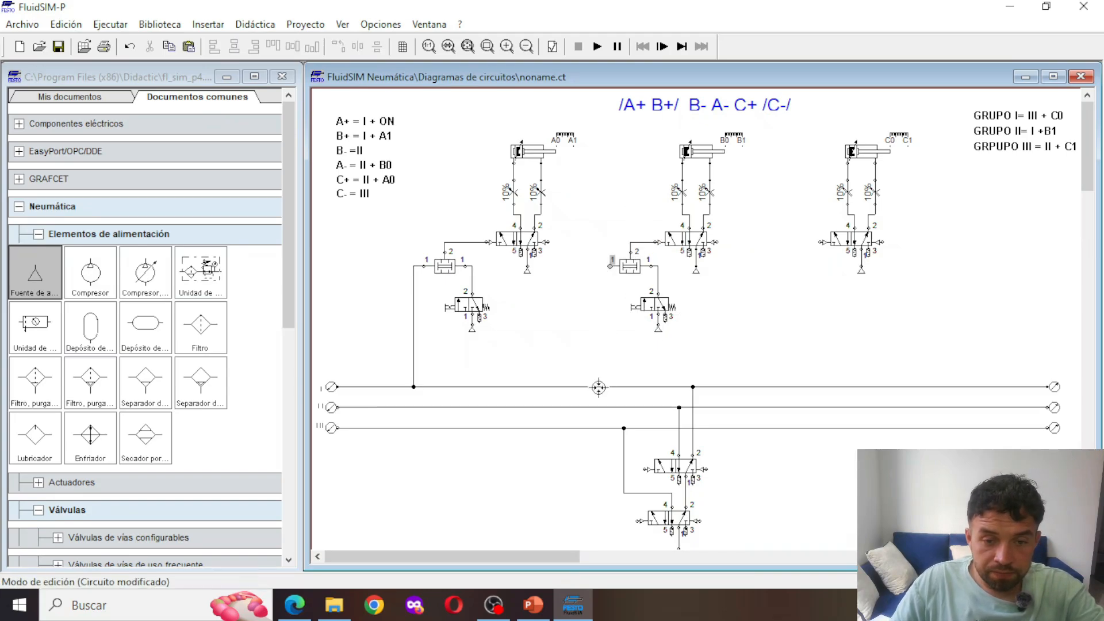
left_click_drag(595, 385, 597, 387)
Replace the manual actuation of cylinder B's 3/n-way valve with a mechanical roller on the left
double_click(647, 306)
left_click(440, 237)
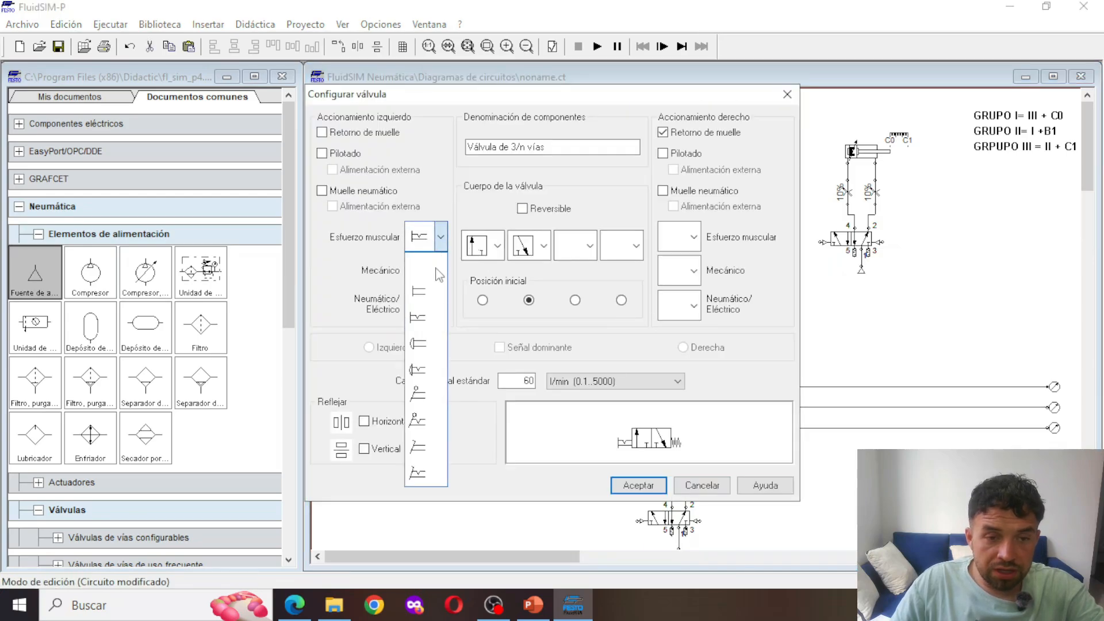
left_click(426, 265)
left_click(440, 270)
left_click(425, 352)
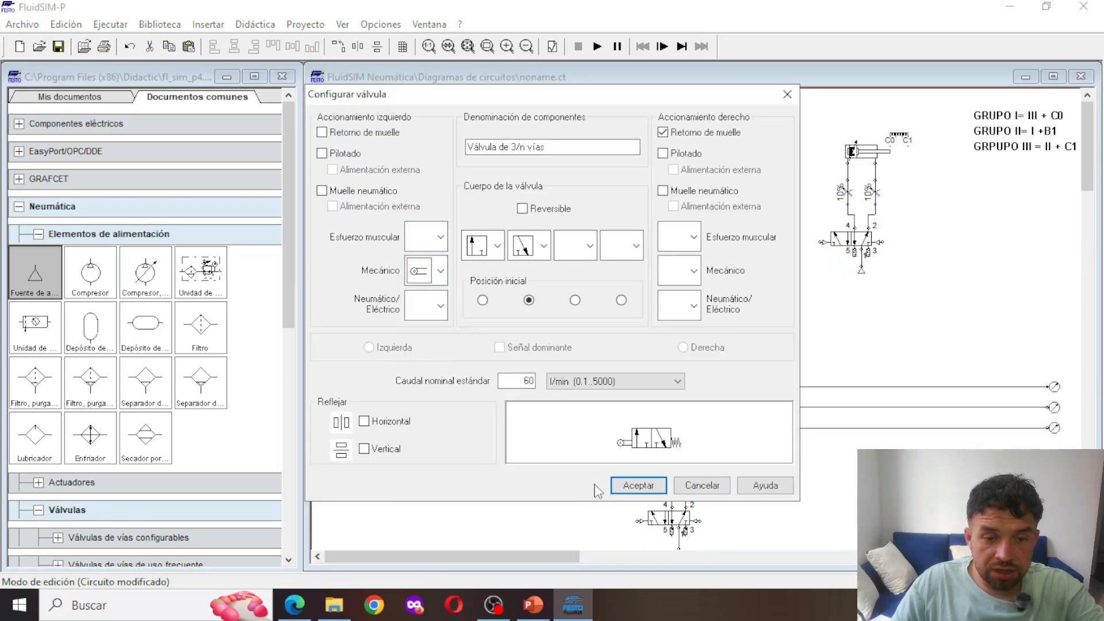
left_click(624, 486)
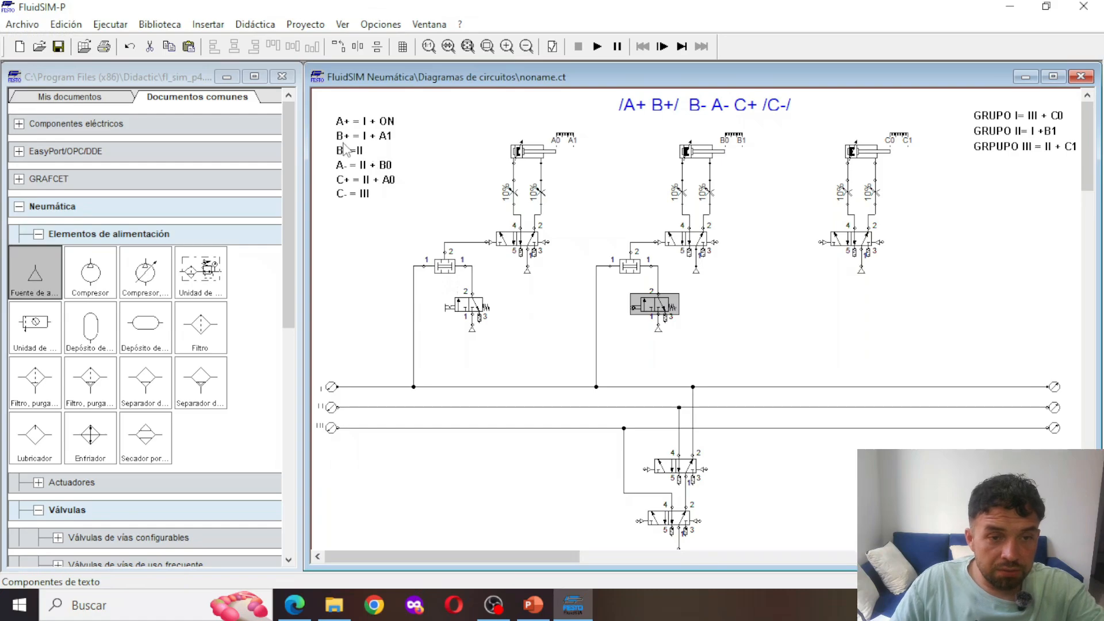
Label the roller connection of cylinder B's 3/n-way valve A1
double_click(634, 308)
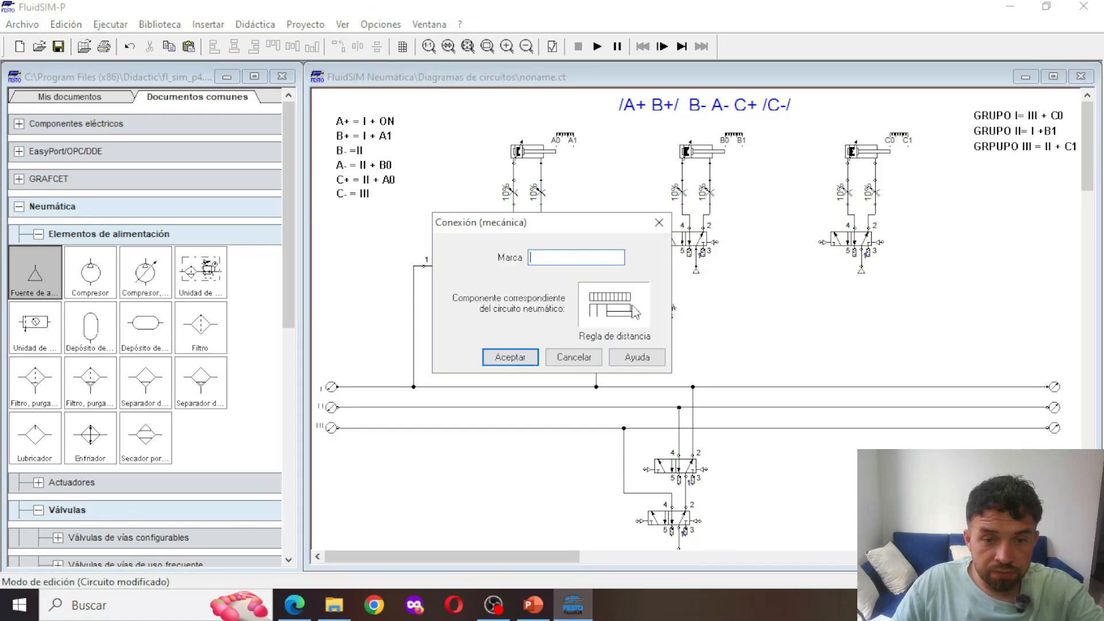
type("A1")
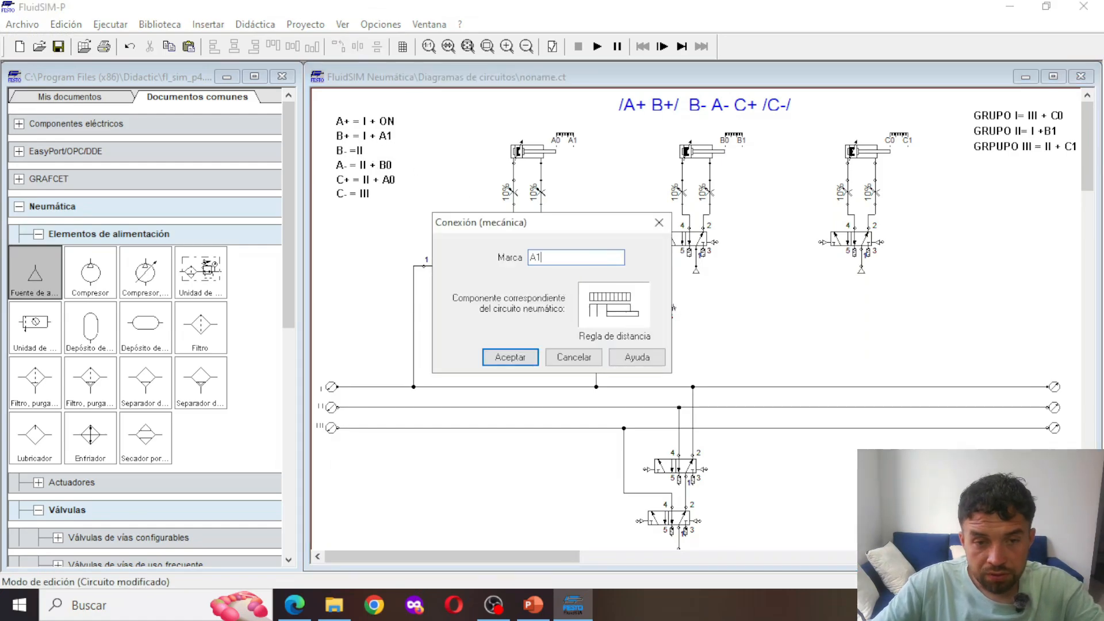
left_click(513, 358)
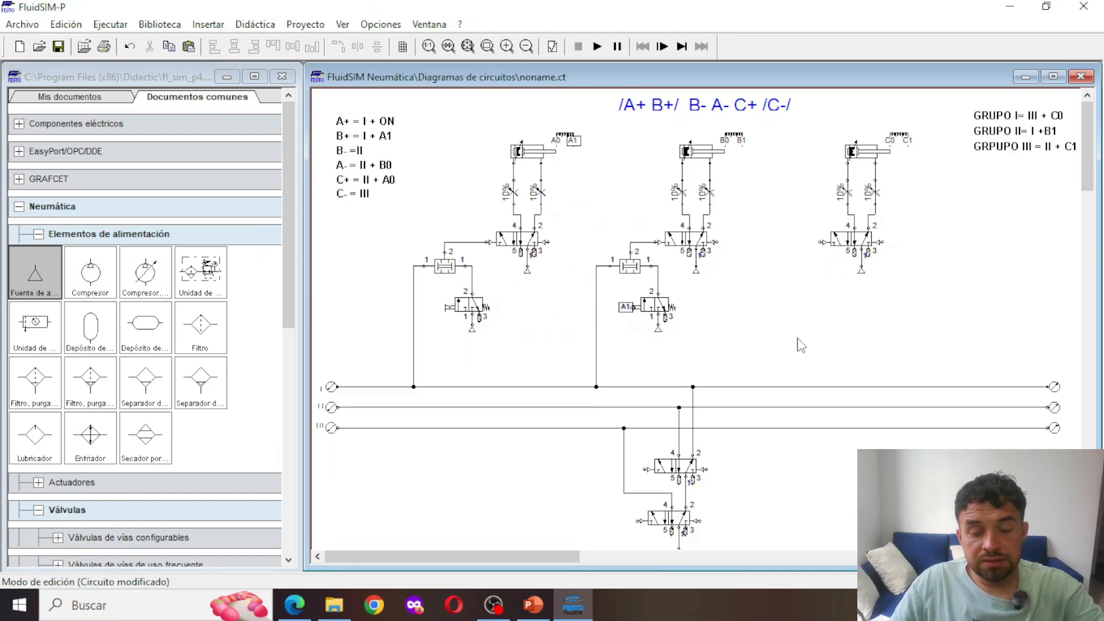
Paste another valve group for cylinder C, connecting its output to the left pilot and its left input to line II
key("ctrl+v")
left_click_drag(703, 323, 793, 271)
left_click(792, 231)
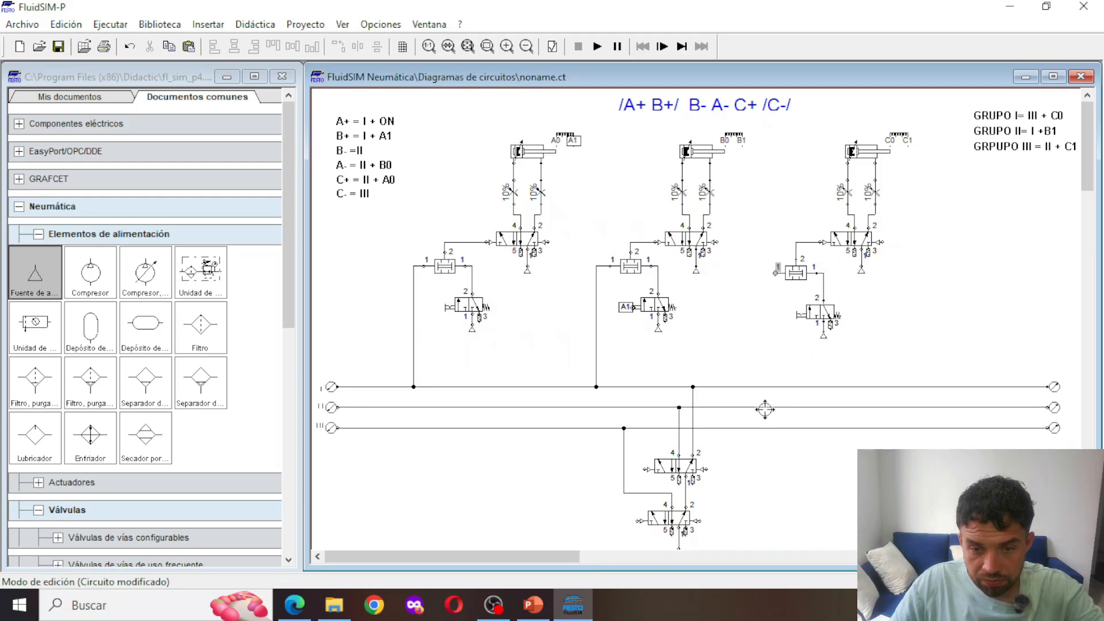
left_click_drag(765, 408, 775, 274)
Replace the manual actuation of cylinder C's 3/n-way valve with a mechanical roller on the left
double_click(835, 317)
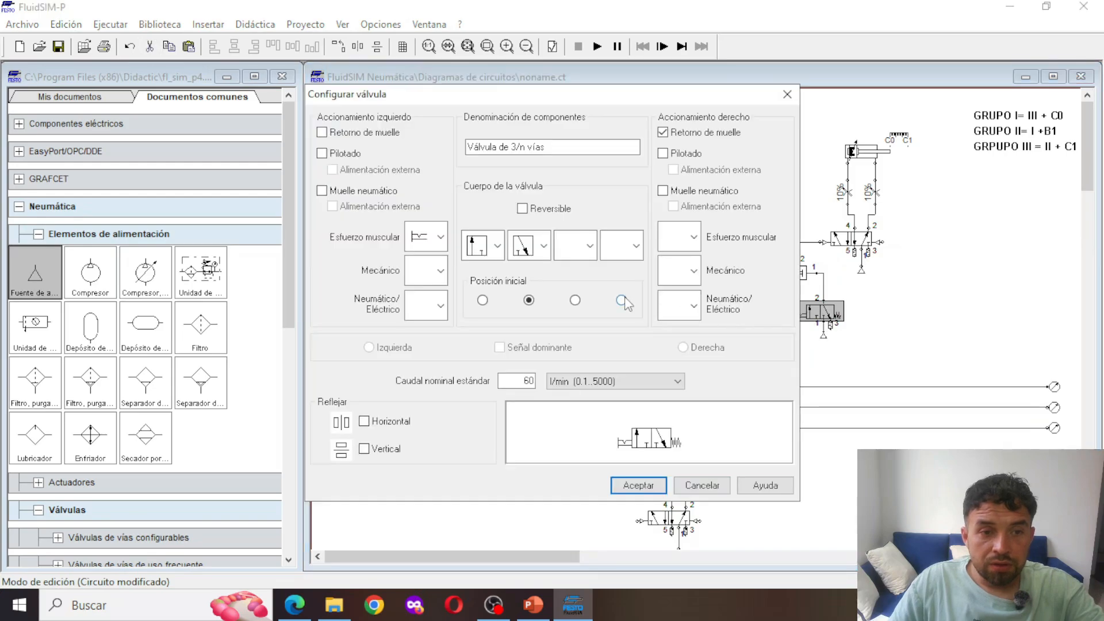
left_click(441, 237)
left_click(429, 266)
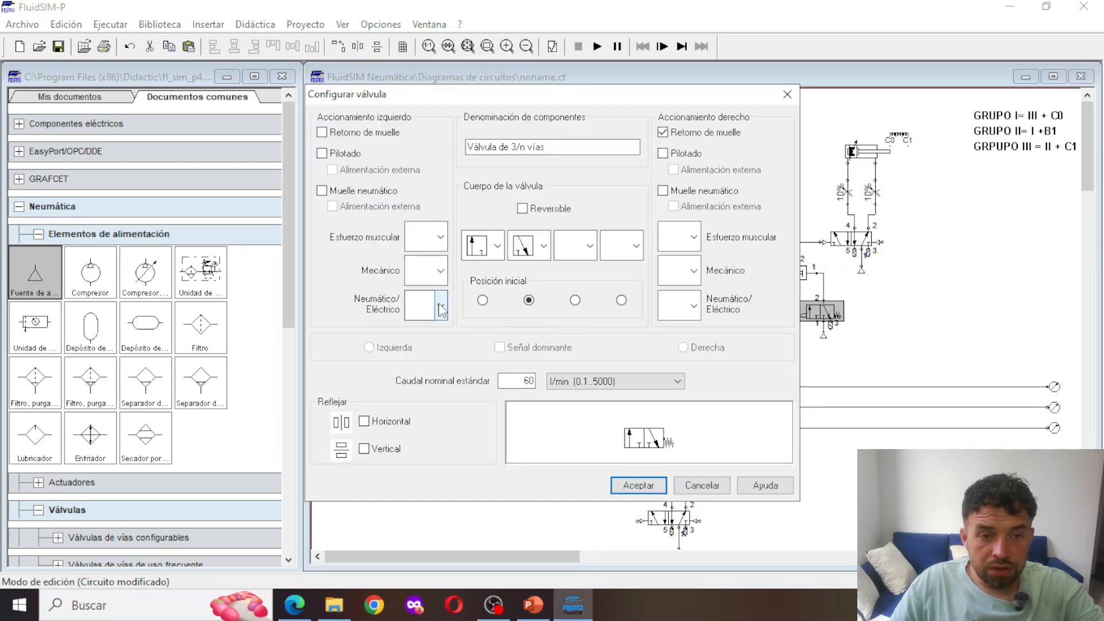
left_click(441, 271)
left_click(430, 368)
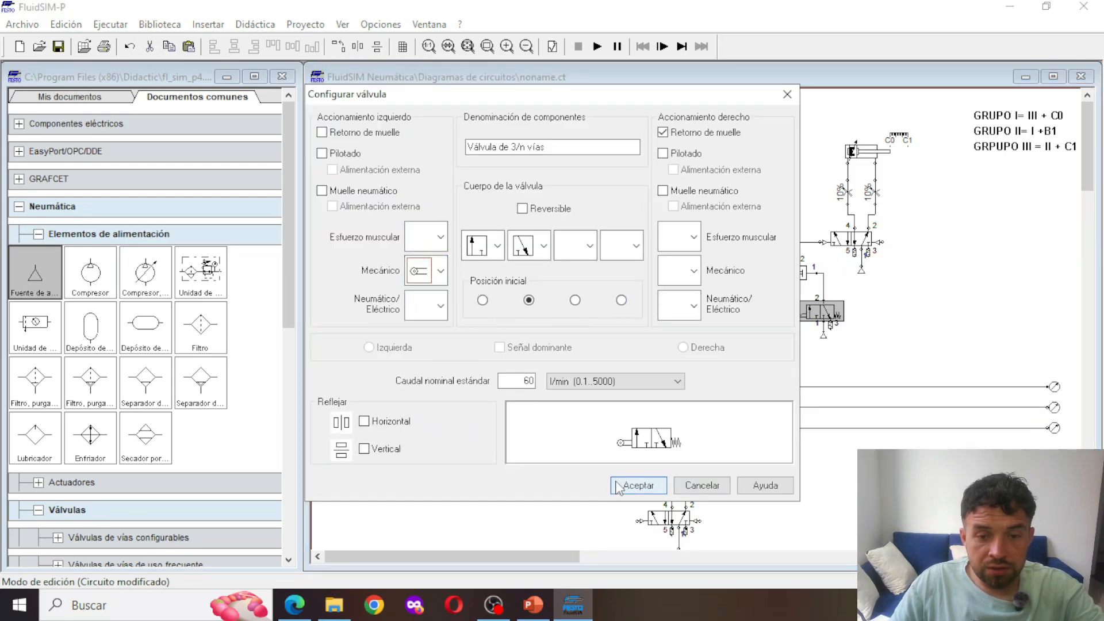
left_click(638, 484)
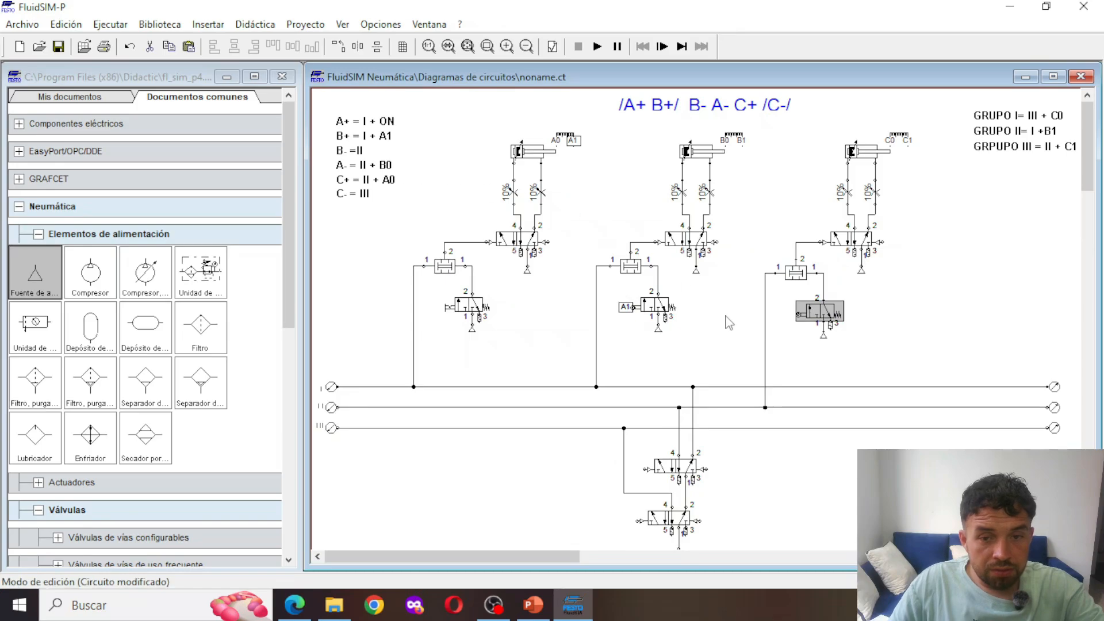
Label the roller connection of cylinder C's 3/n-way valve A0
left_click(797, 315)
double_click(797, 315)
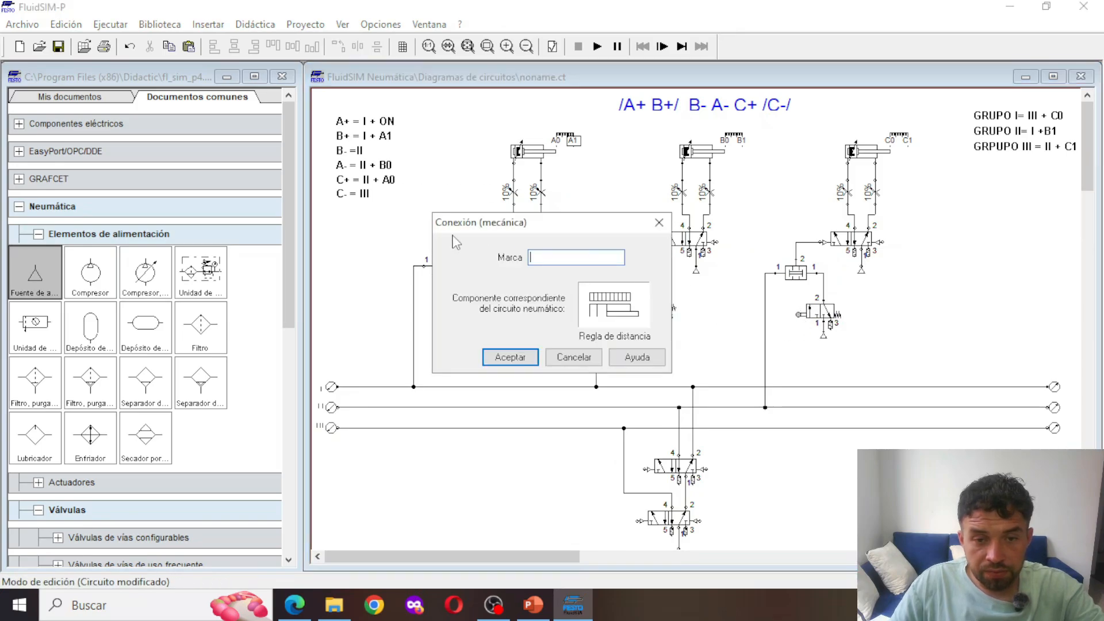
type("A0")
key("Return")
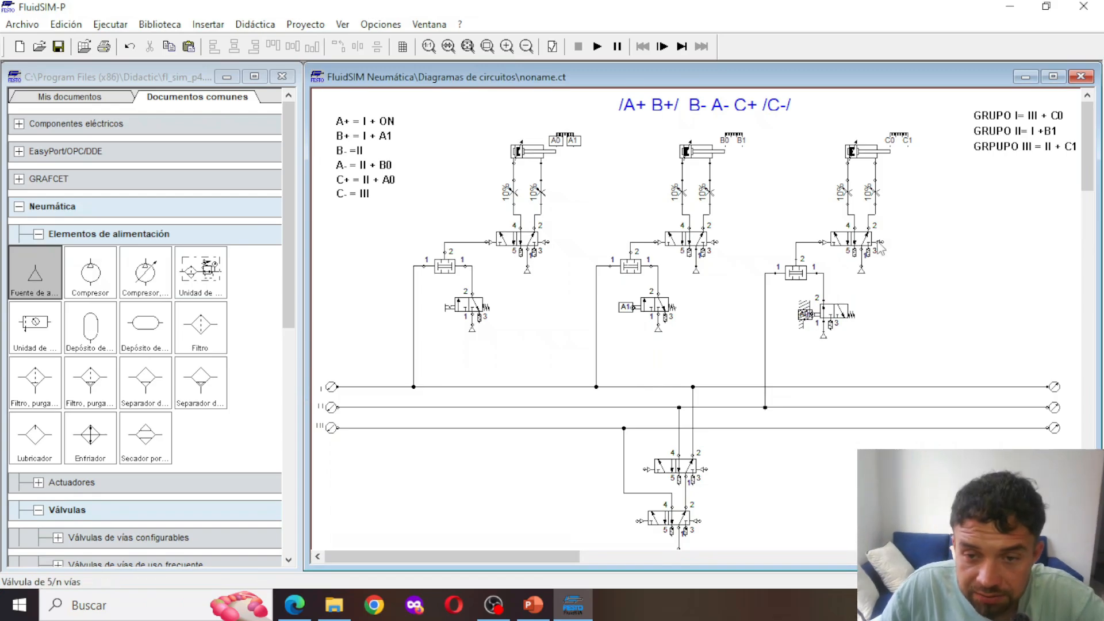
Connect the right pilot of cylinder C's directional valve to line III and that of cylinder B's to line II
left_click(926, 427)
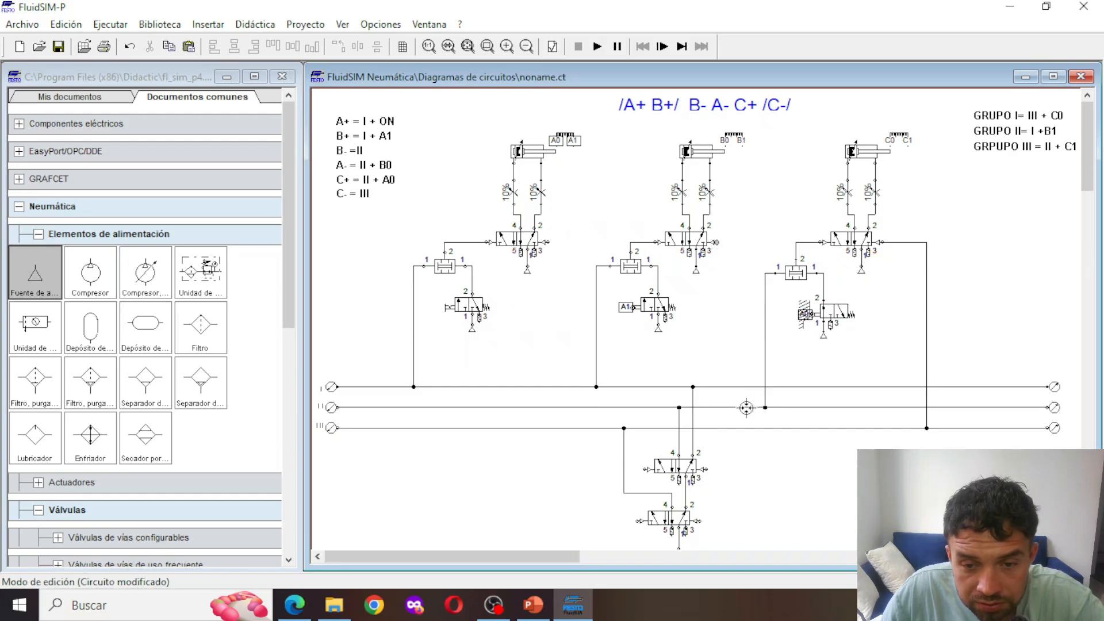
left_click_drag(746, 408, 745, 407)
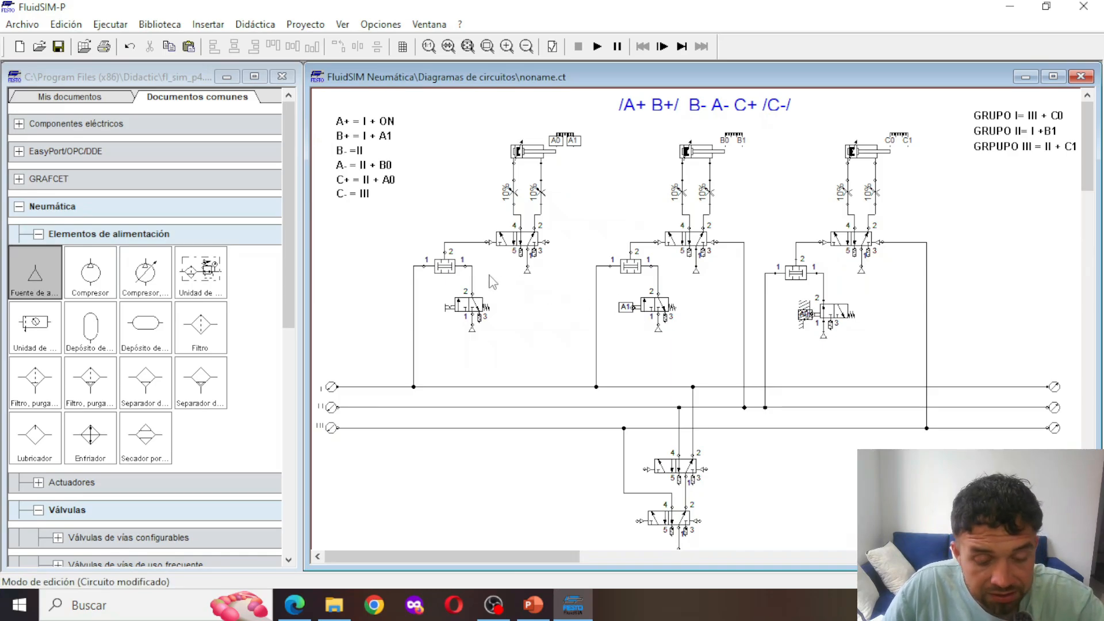
Paste another valve group and place it between the valve groups of cylinders A and B
key("ctrl+v")
left_click_drag(712, 332, 536, 300)
left_click(615, 251)
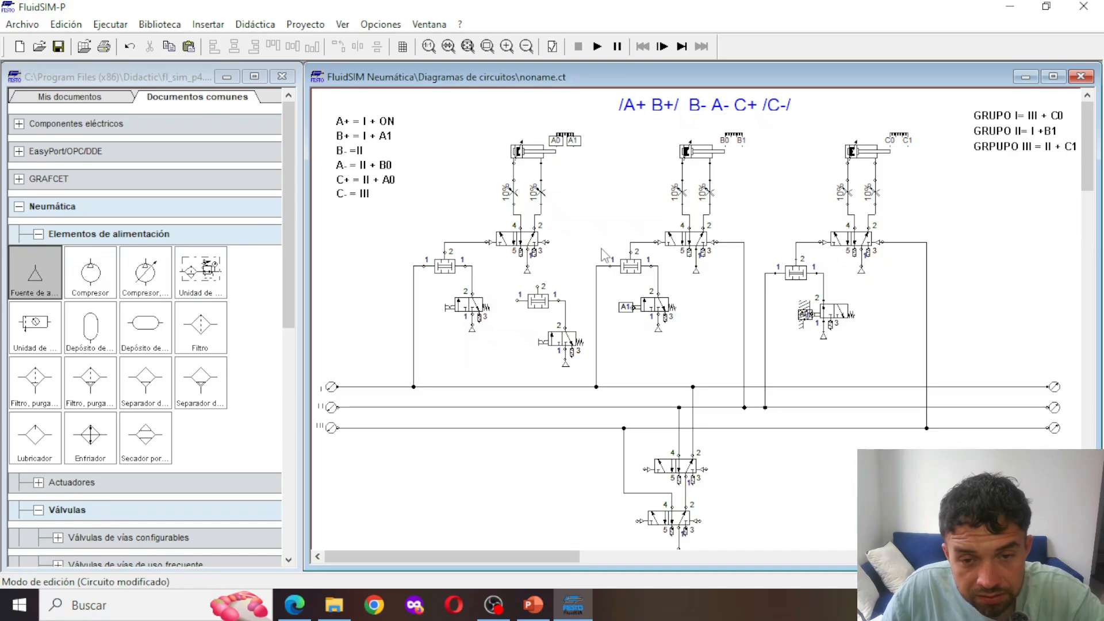
Shift cylinder B's line I branch and its junction to the right to make room for the pasted valves
left_click(596, 387)
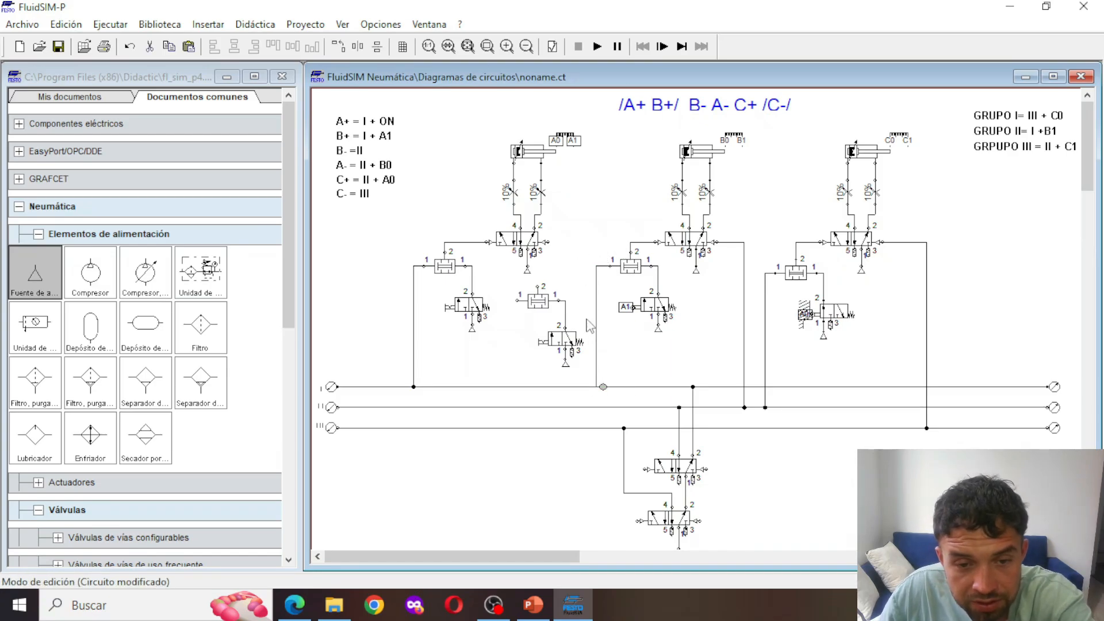
left_click_drag(596, 312, 606, 318)
left_click(572, 306)
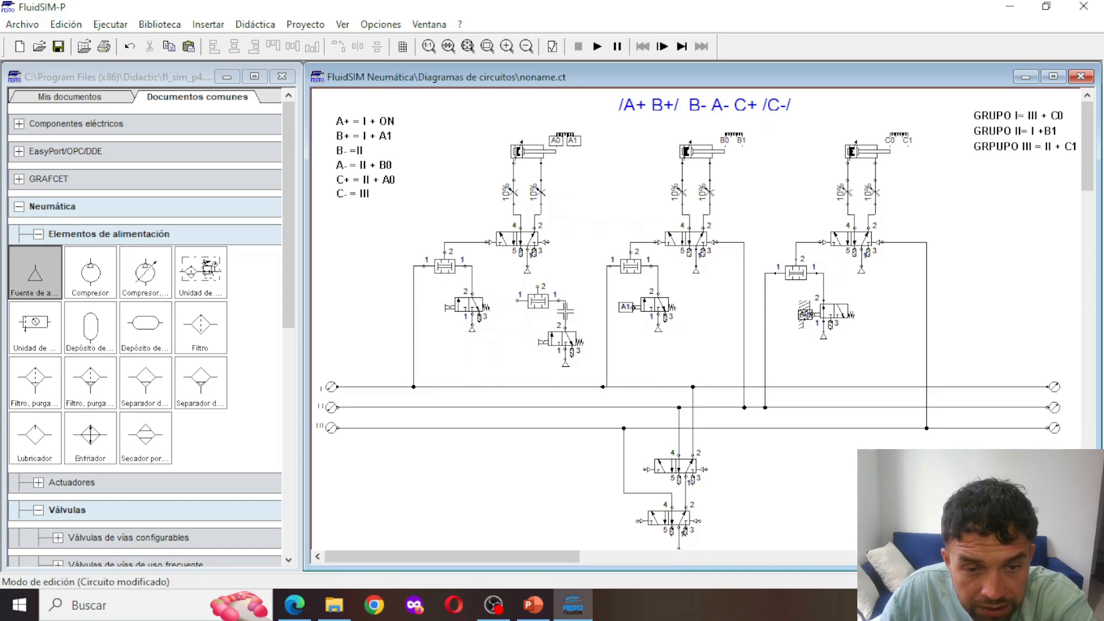
Delete the line joining the pasted valves, connect the two-pressure valve's output to cylinder A's right pilot, and place the 3/n-way valve below it
left_click(566, 318)
key("Delete")
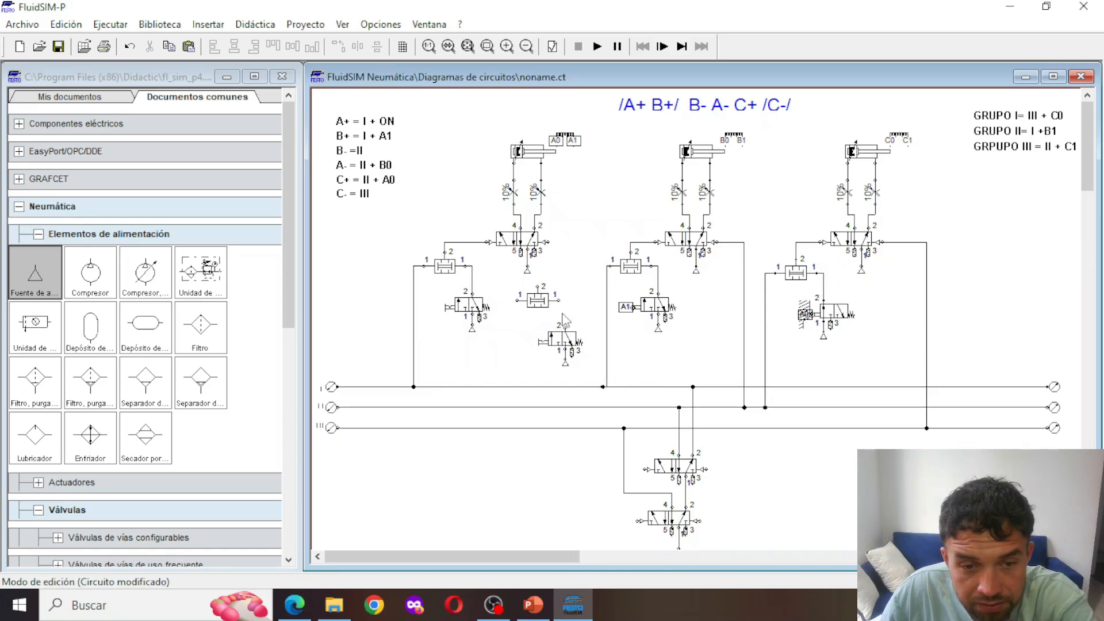
left_click_drag(540, 301, 548, 241)
left_click(579, 237)
left_click_drag(537, 323, 523, 301)
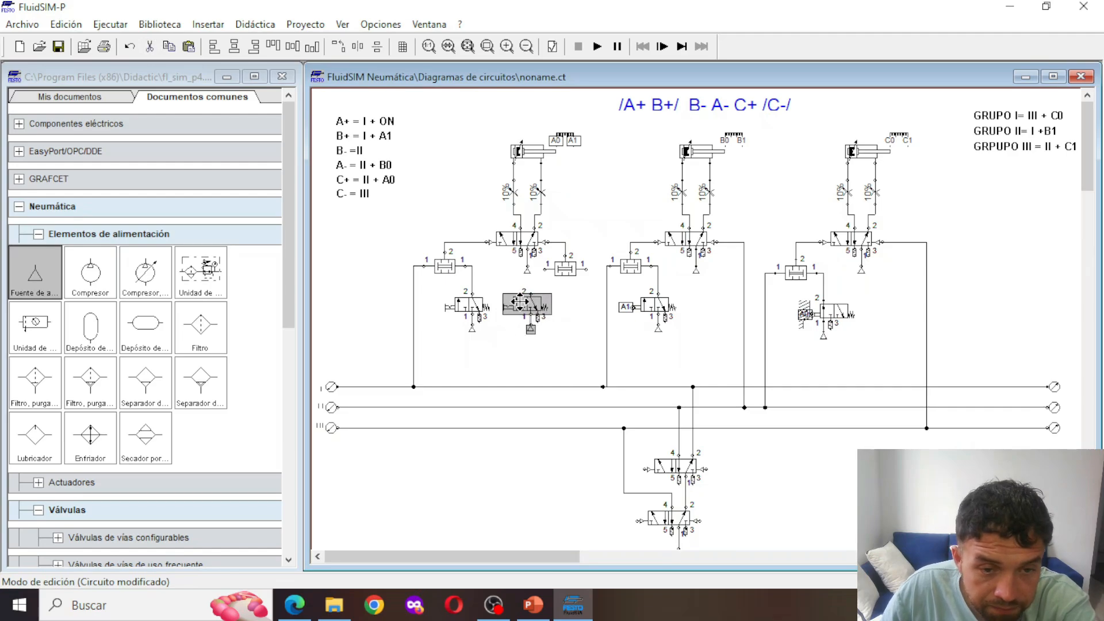
Replace the manual actuation of cylinder A's second 3/n-way valve with a mechanical roller on the left
double_click(524, 301)
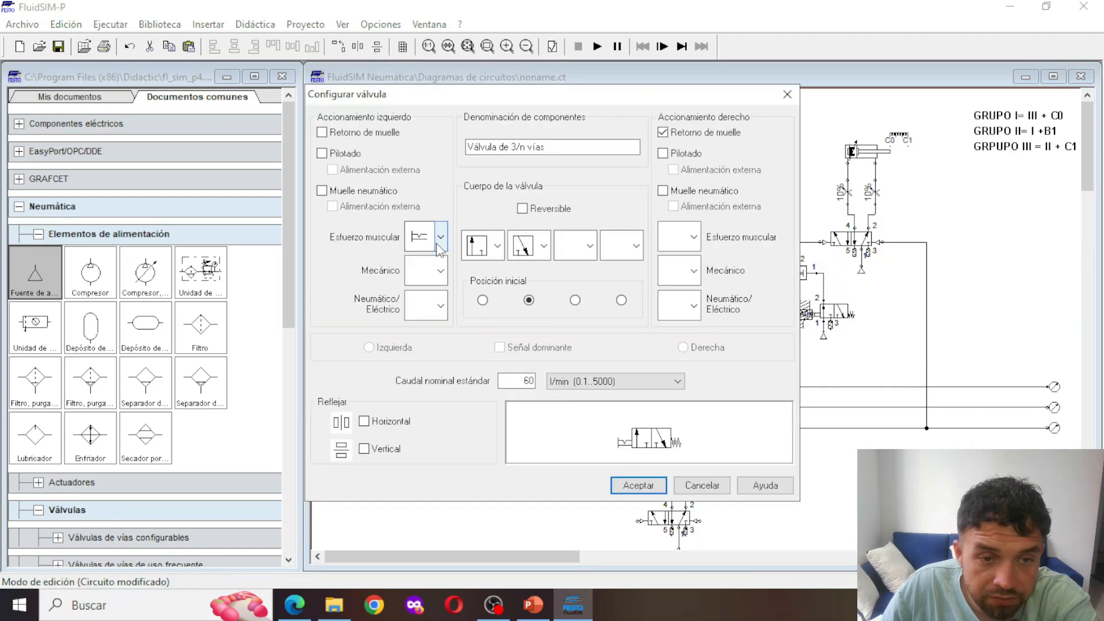
left_click(441, 237)
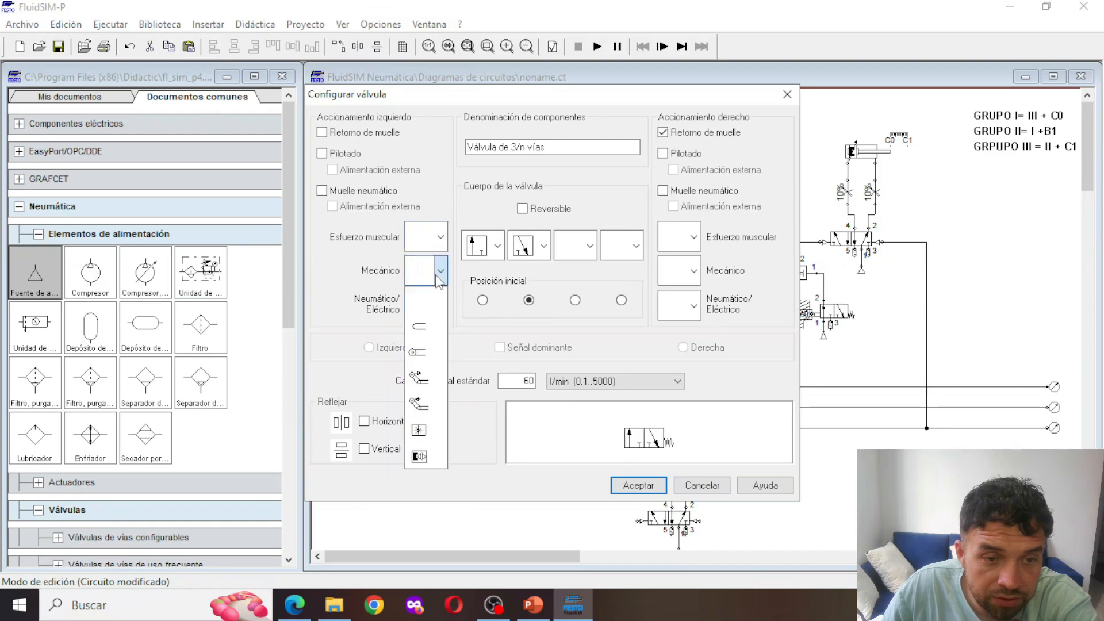
left_click(430, 370)
key("Return")
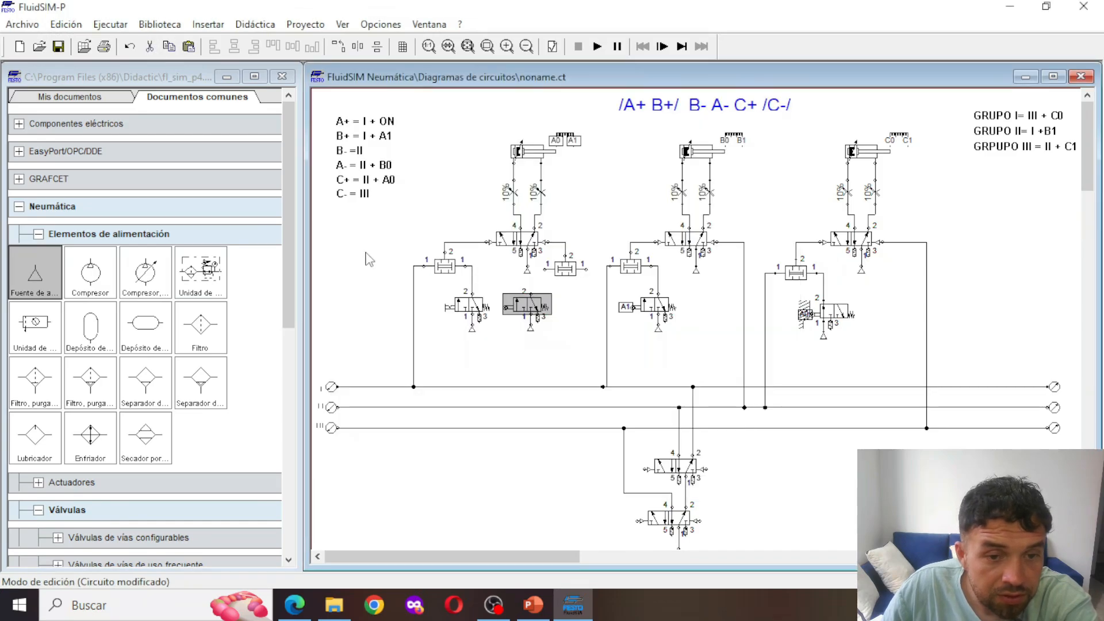
Label the roller connection of cylinder A's second 3/n-way valve B0
double_click(507, 307)
type("B")
key("Return")
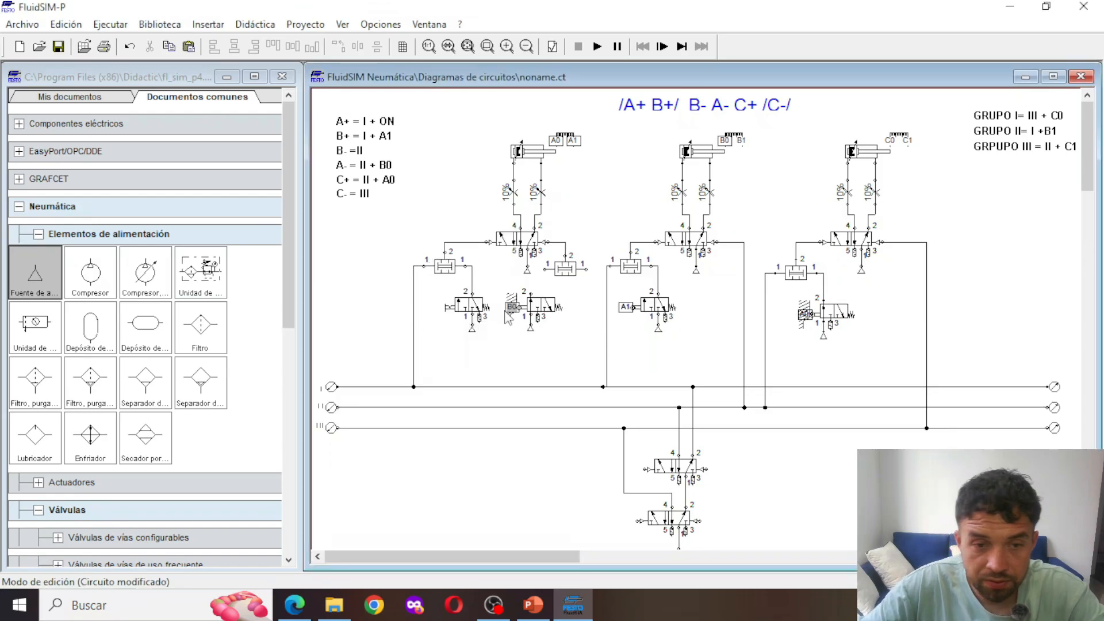
Pipe the B0 valve's output to the left input of cylinder A's right two-pressure valve, and its right input to line II
left_click_drag(530, 292, 545, 268)
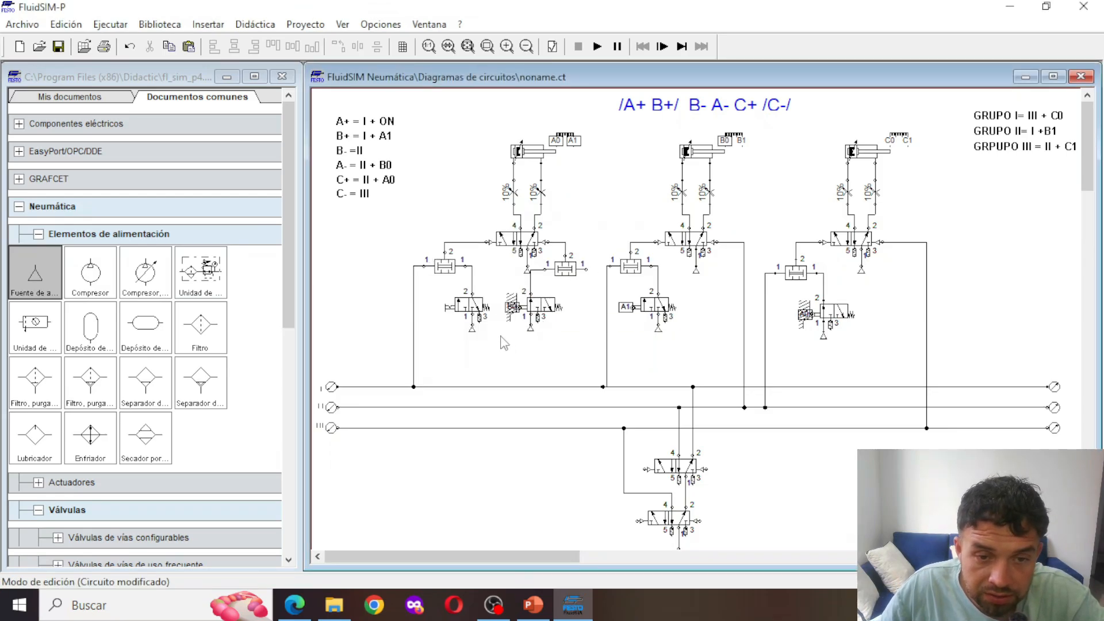
left_click(535, 310)
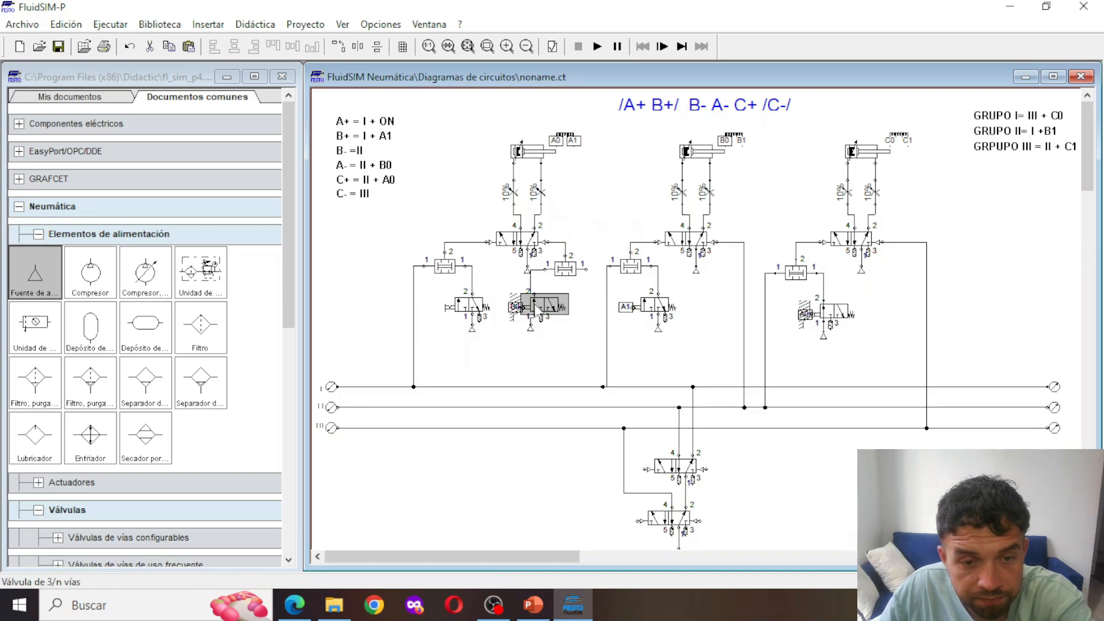
left_click_drag(535, 314, 538, 313)
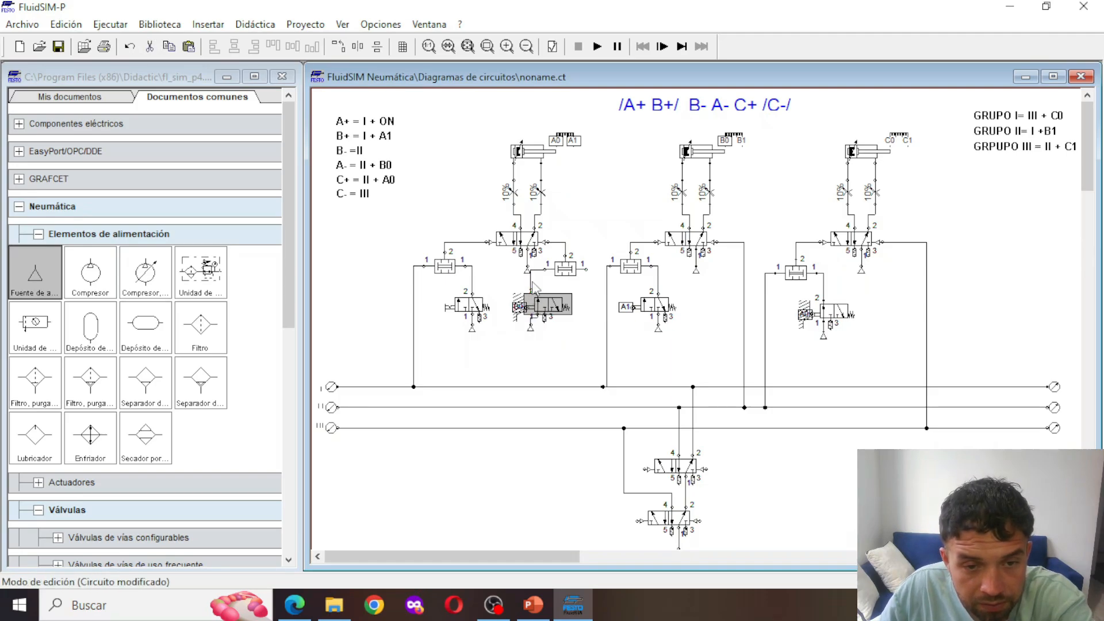
left_click(532, 282)
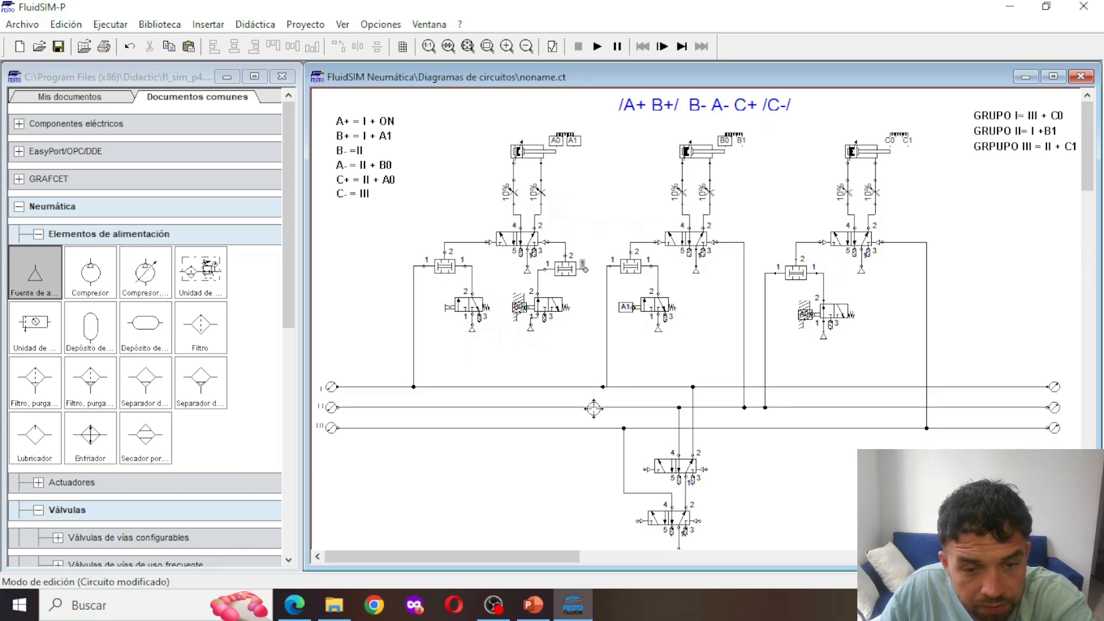
left_click_drag(594, 408, 592, 407)
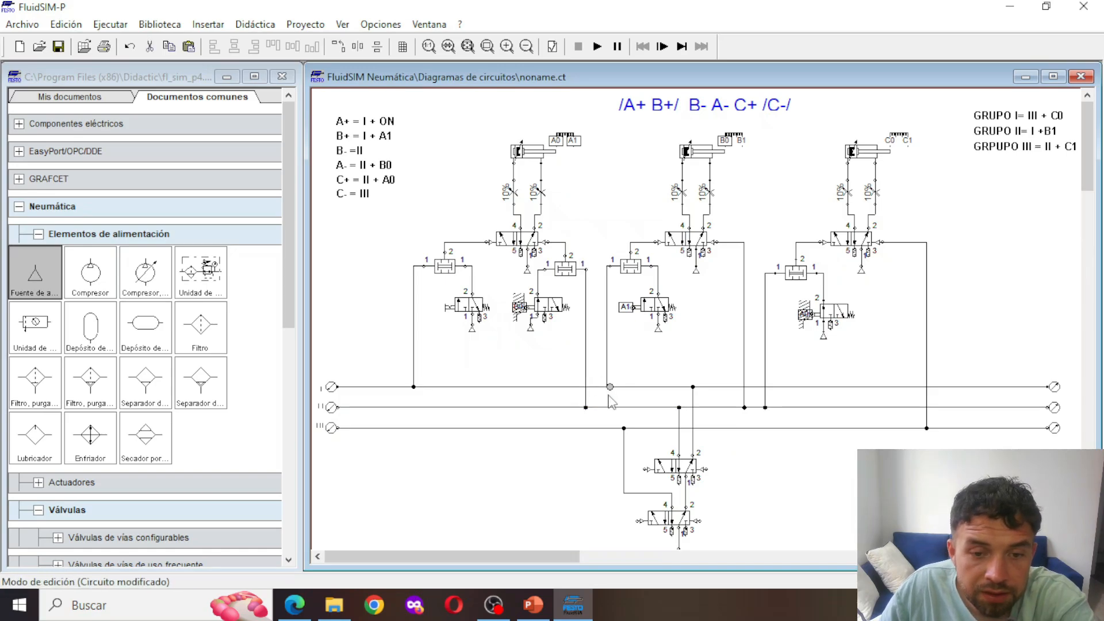
Align the junctions and vertical runs of cylinder B's line I branch and cylinder A's line II branch
left_click(595, 428)
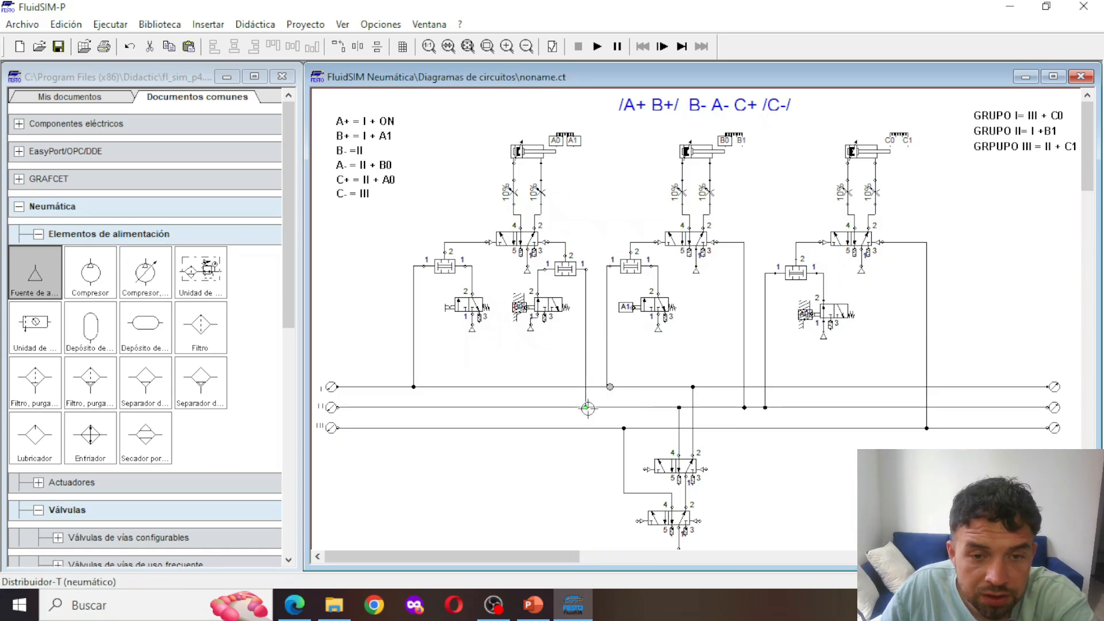
left_click_drag(586, 408, 587, 408)
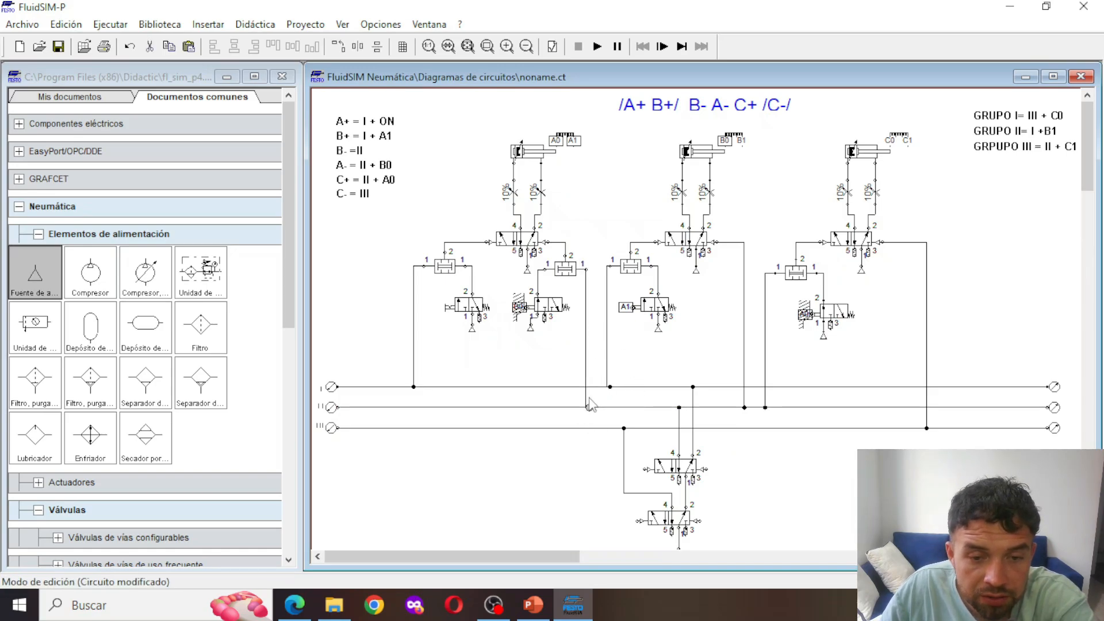
left_click(587, 348)
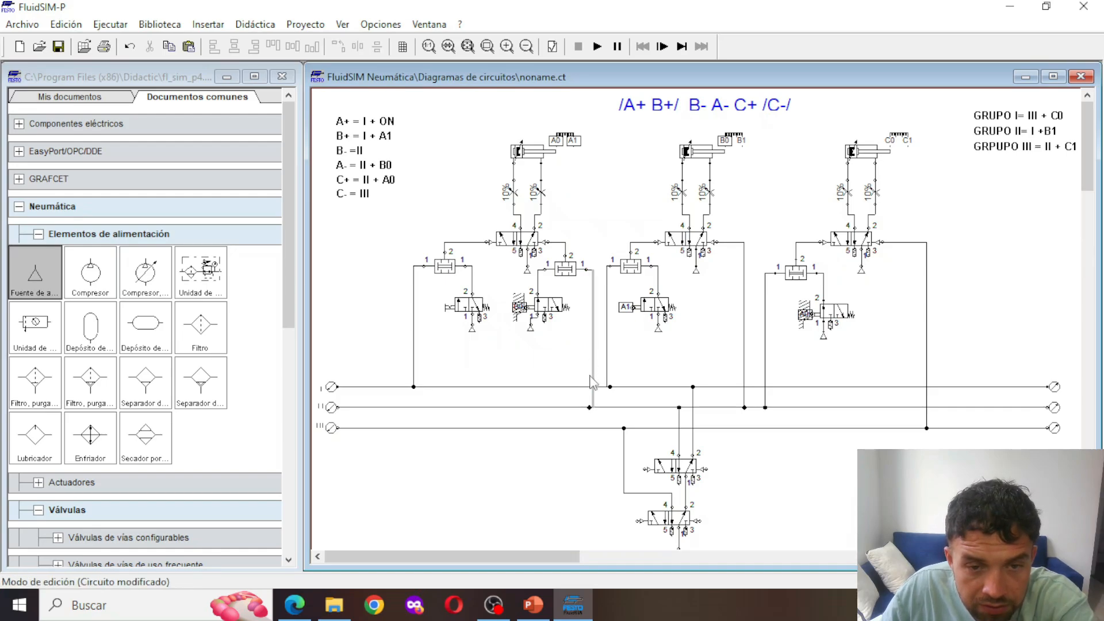
left_click_drag(587, 371, 593, 371)
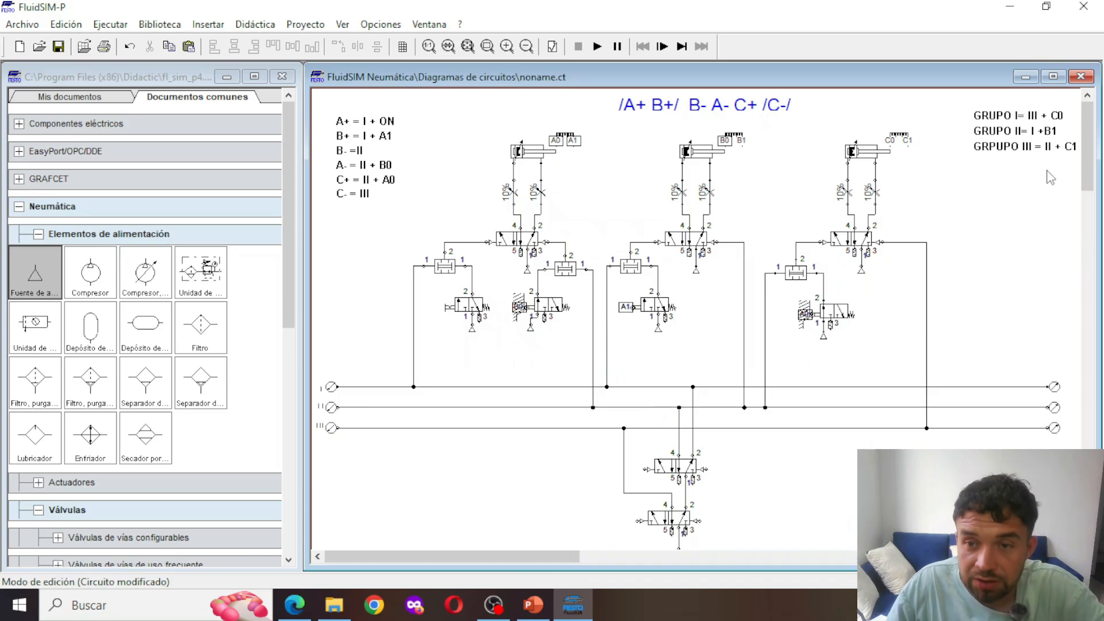
Look through the pneumatic valve categories of the component library for a valve to combine the group-change signals
scroll(1015, 138, "down", 1)
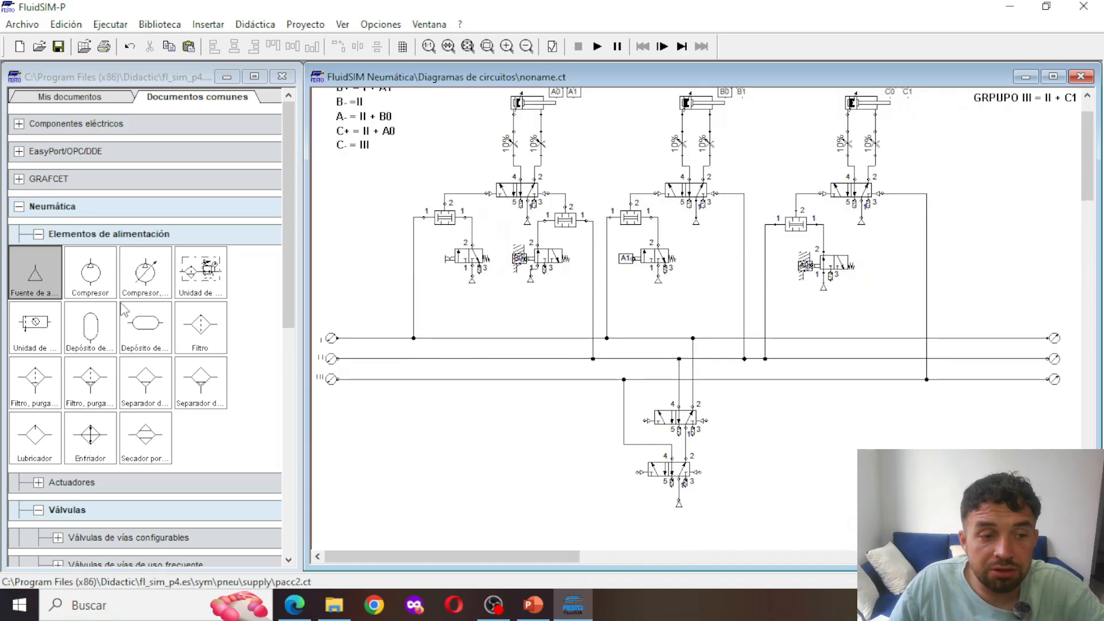
left_click(38, 234)
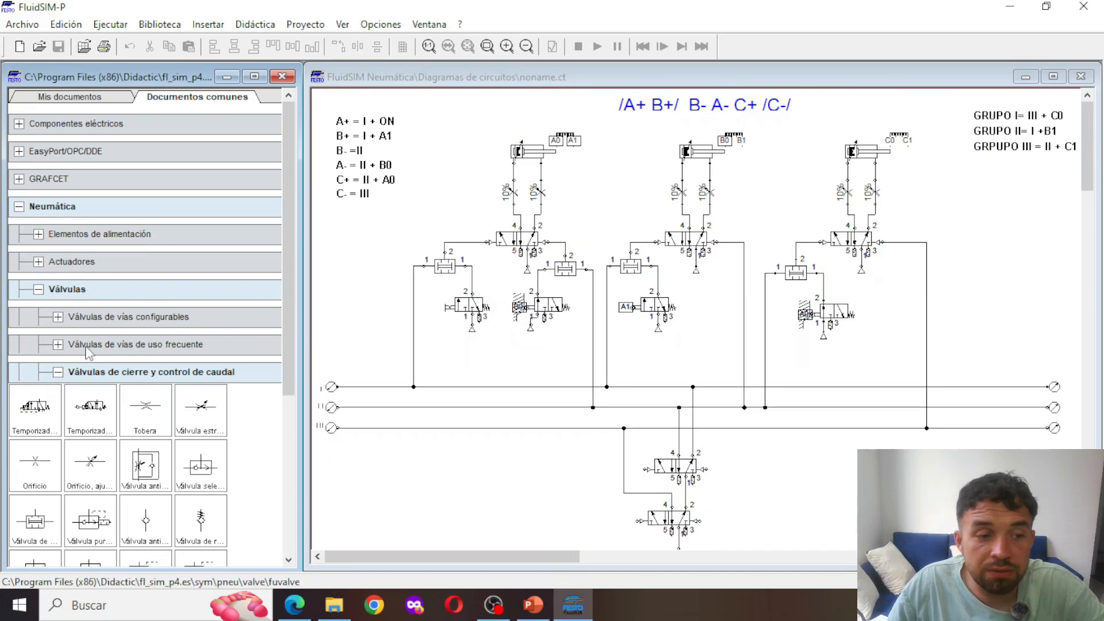
scroll(60, 352, "down", 1)
scroll(127, 456, "down", 1)
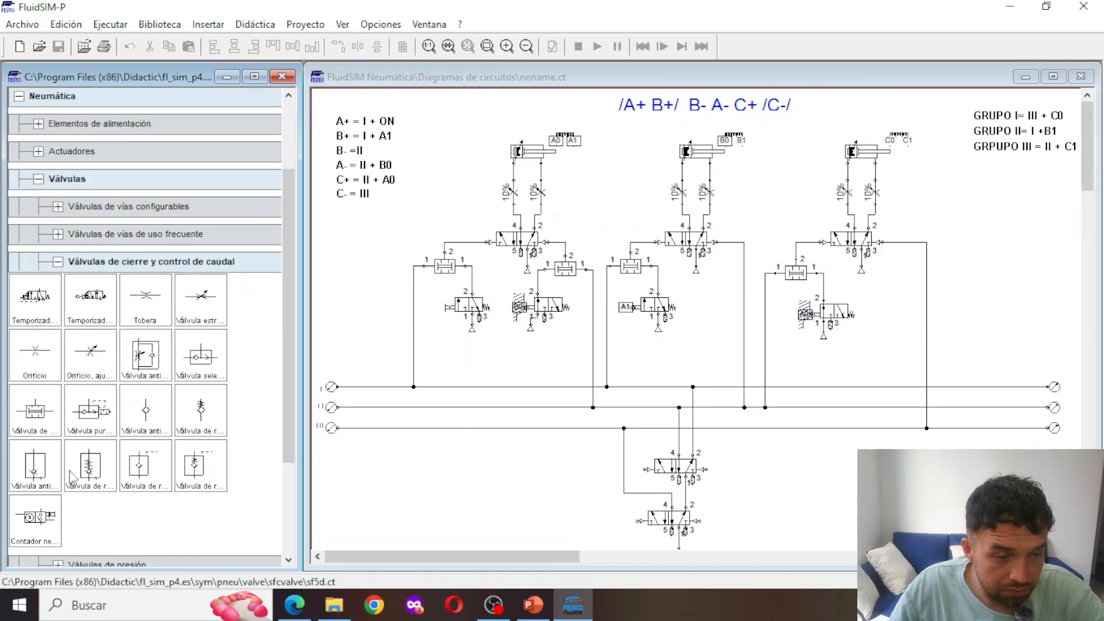
scroll(117, 466, "up", 2)
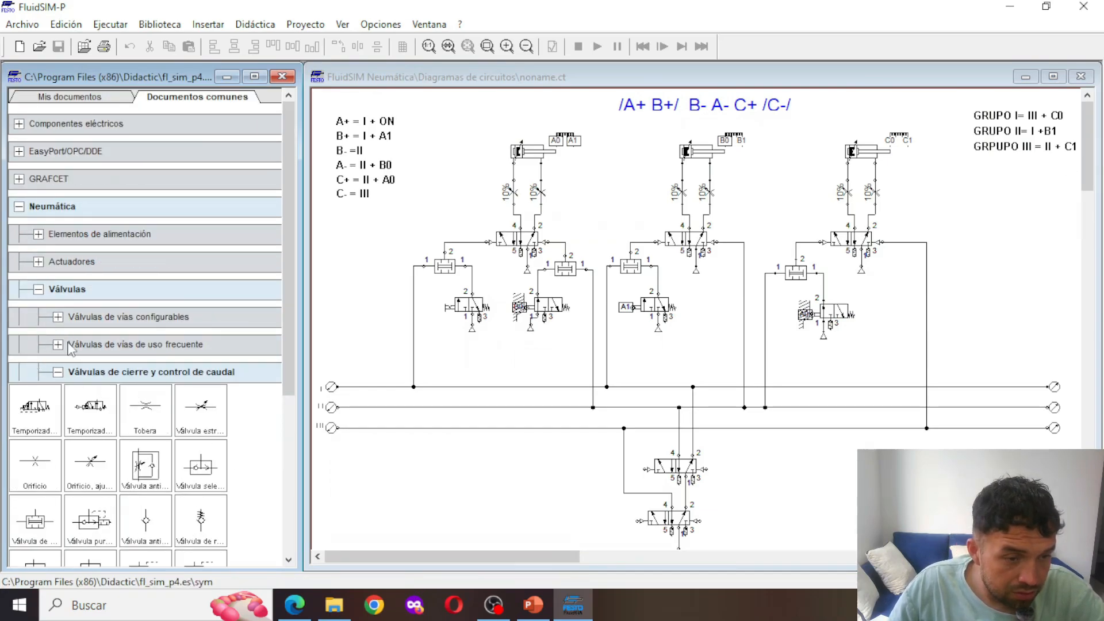
scroll(81, 339, "down", 2)
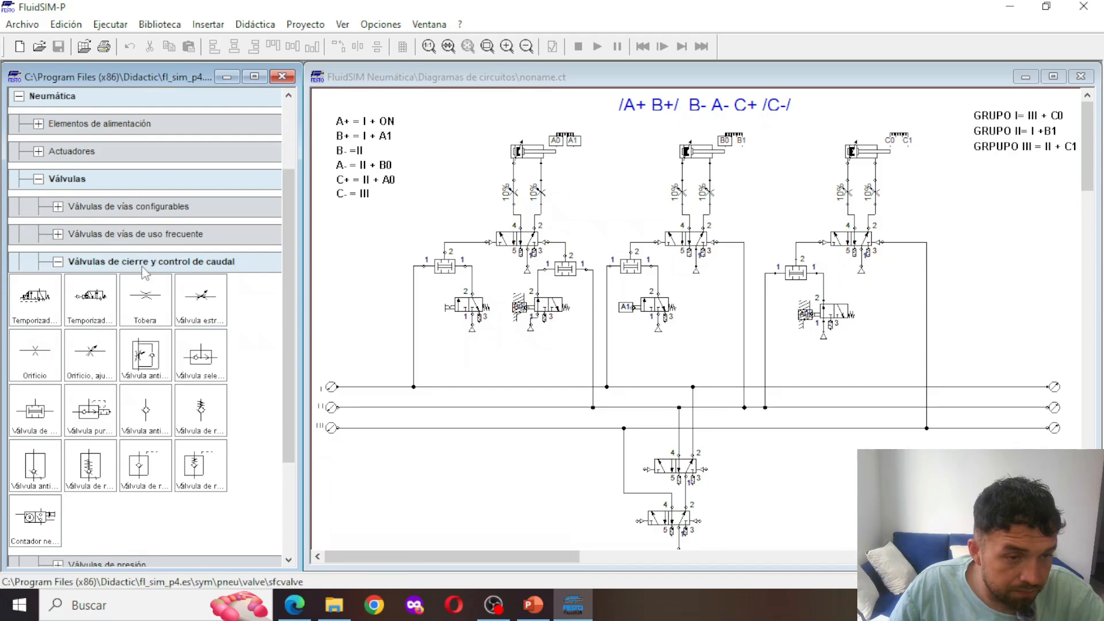
scroll(126, 299, "down", 2)
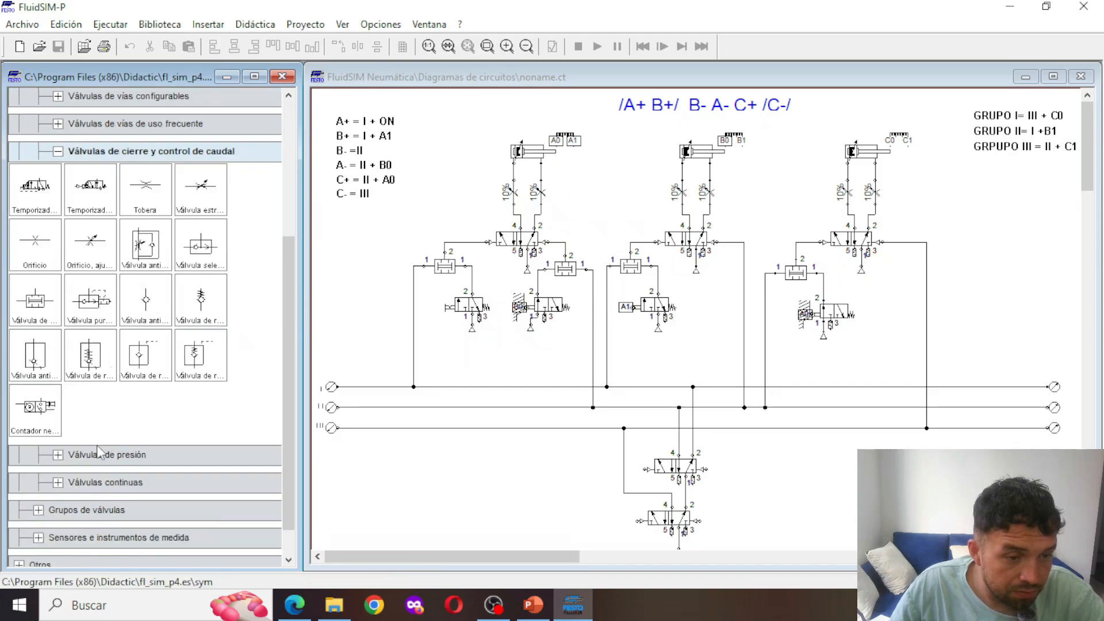
scroll(86, 455, "up", 2)
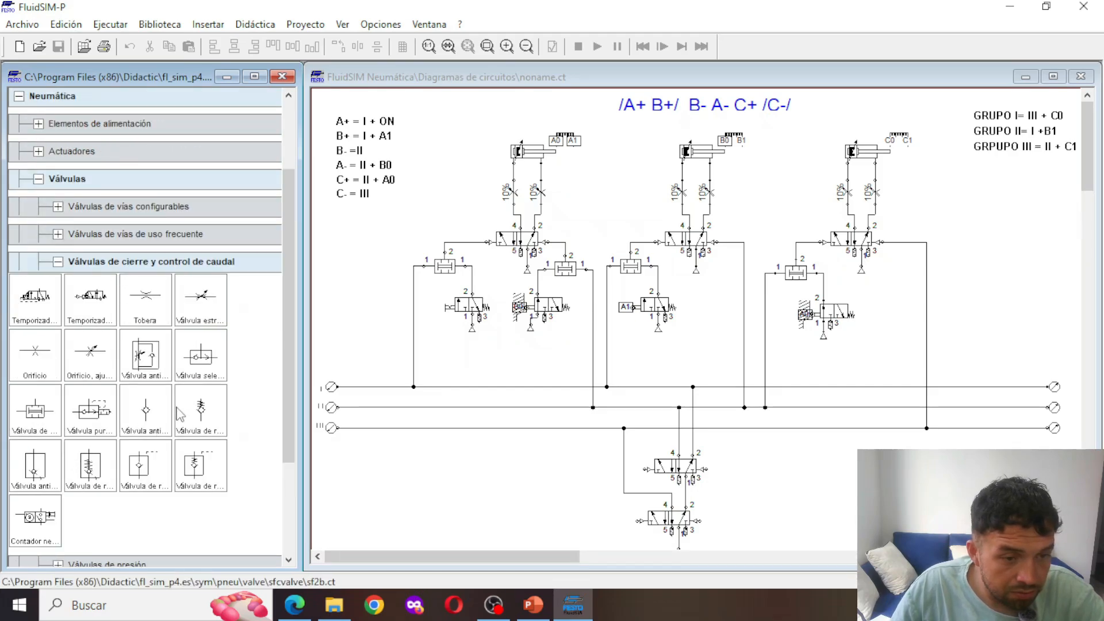
left_click_drag(445, 266, 211, 408)
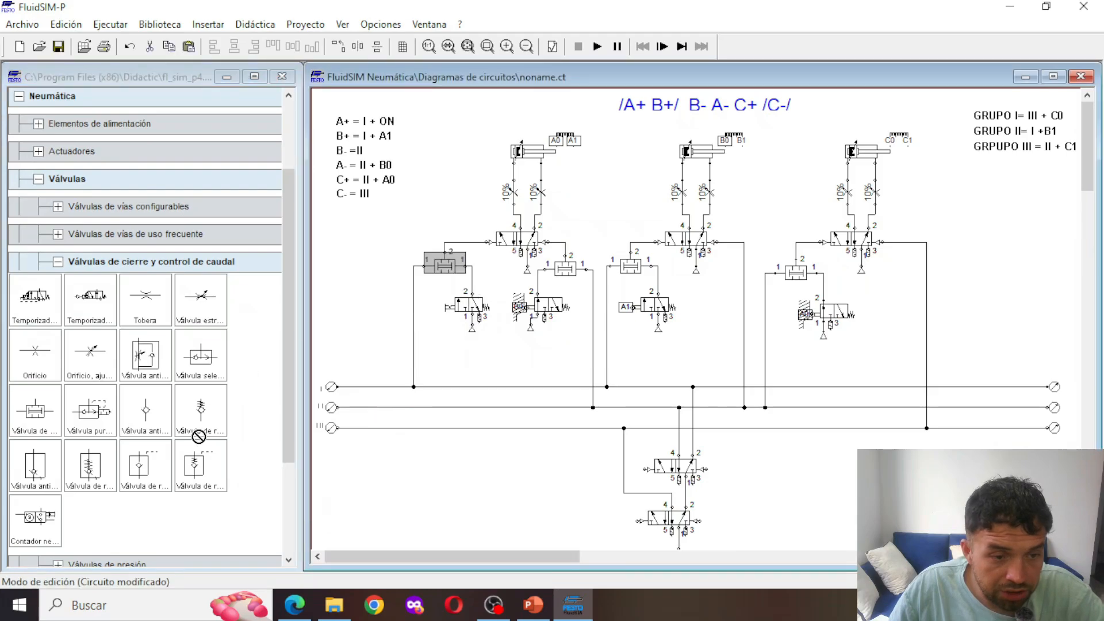
left_click_drag(118, 527, 120, 528)
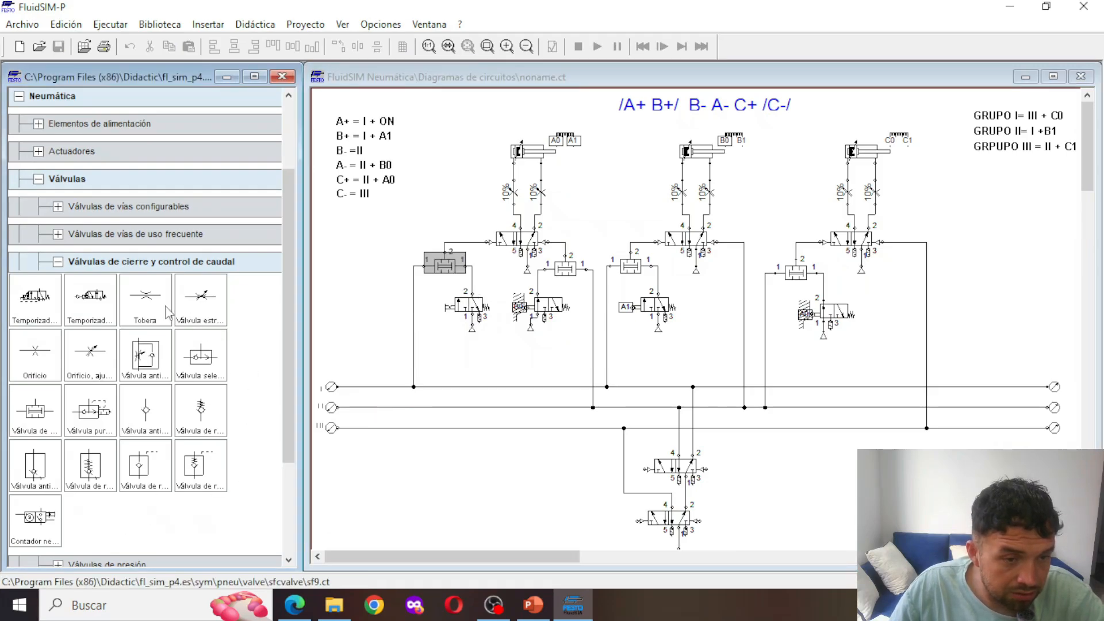
left_click(58, 233)
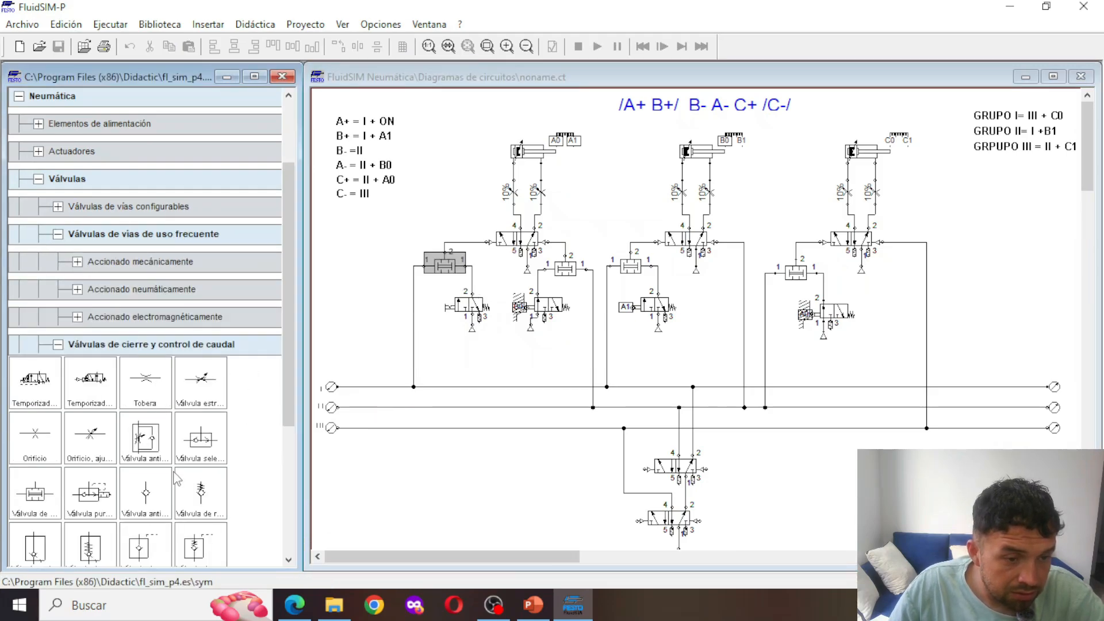
scroll(184, 477, "down", 2)
scroll(184, 477, "up", 3)
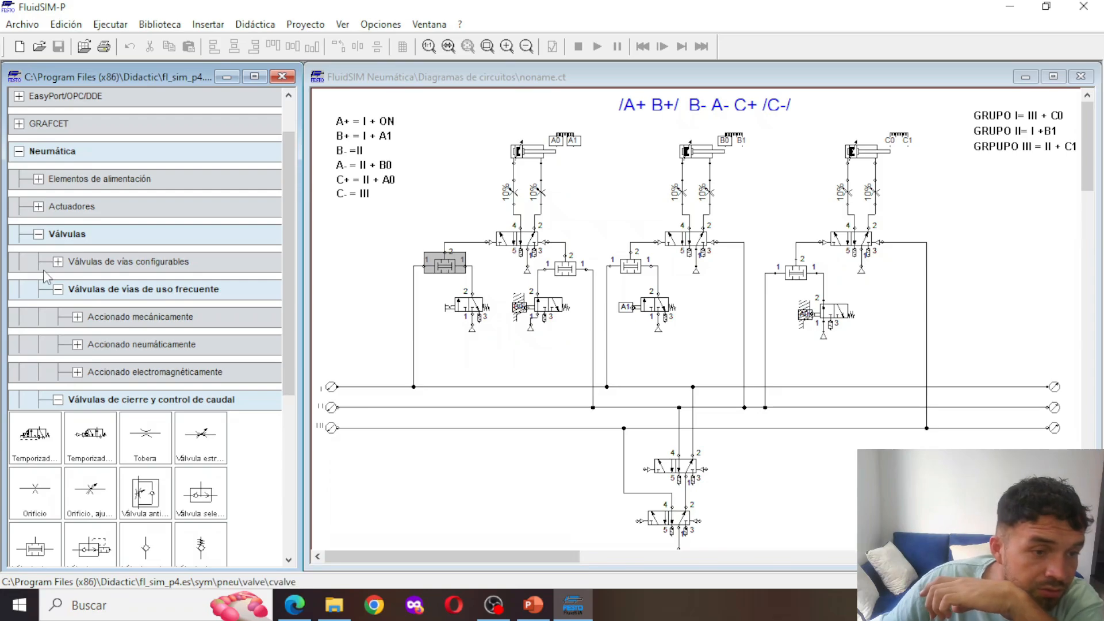
left_click(57, 288)
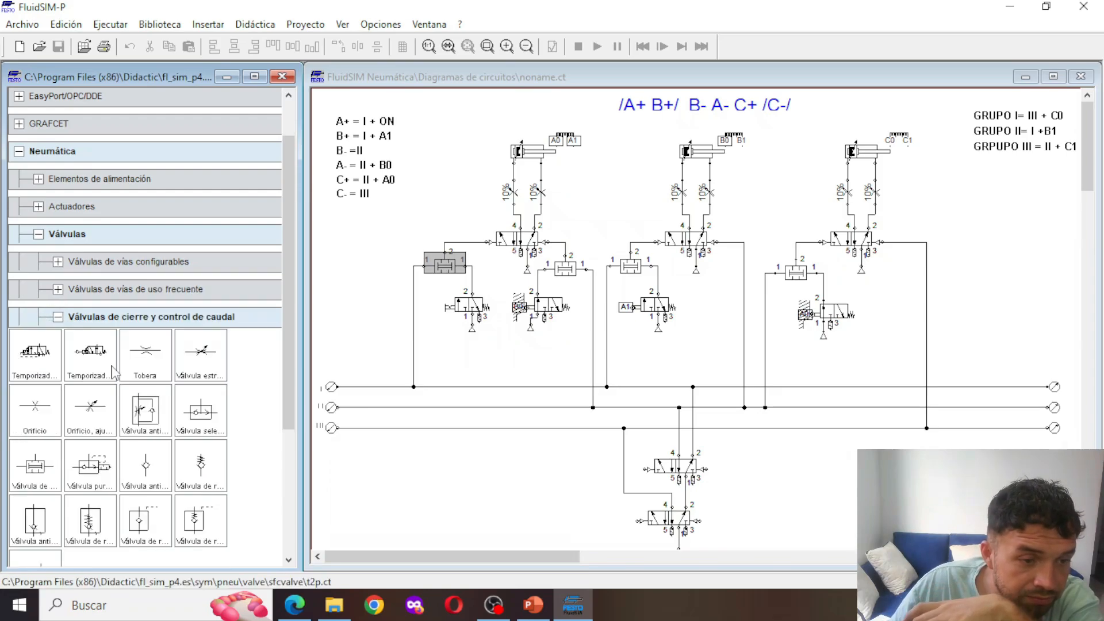
scroll(178, 463, "down", 2)
scroll(178, 464, "down", 2)
left_click(62, 423)
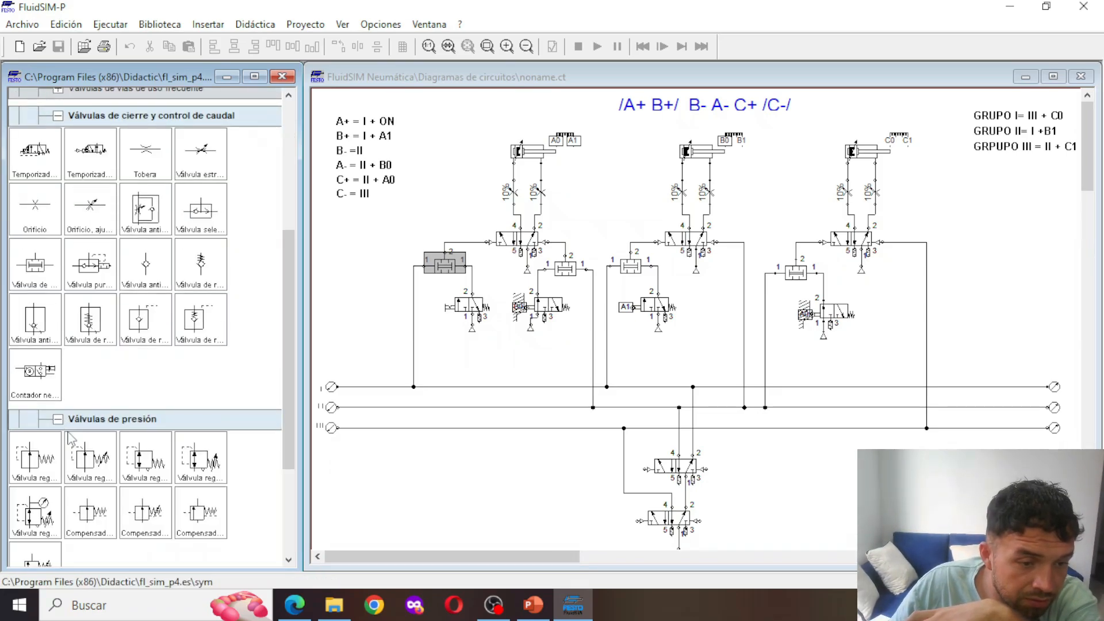
scroll(66, 443, "down", 3)
left_click(59, 448)
scroll(63, 454, "down", 1)
scroll(188, 460, "up", 5)
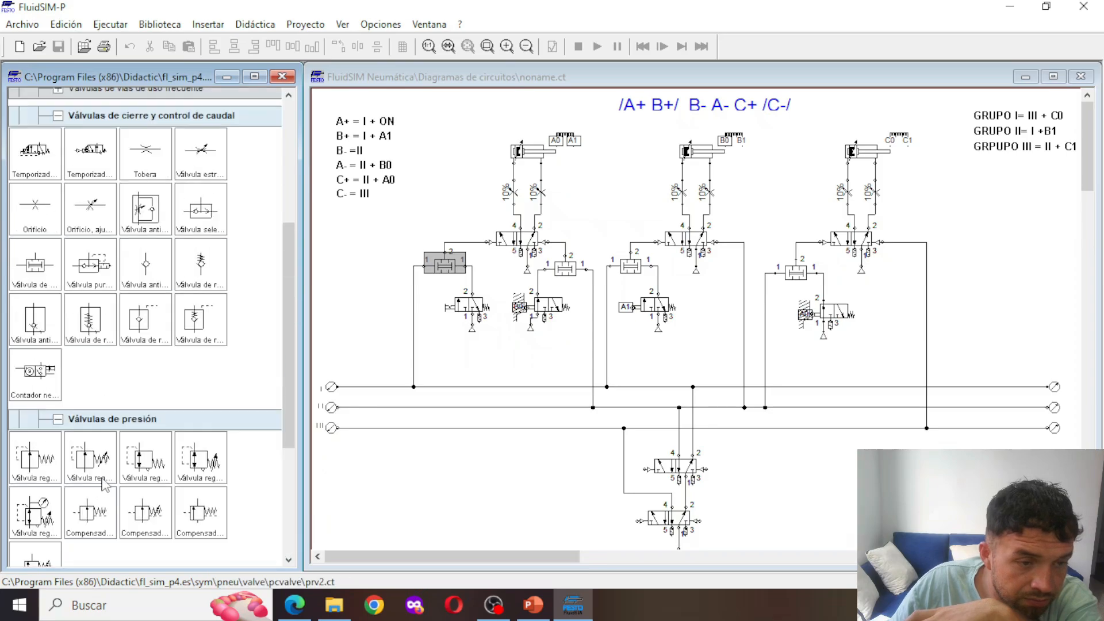
scroll(172, 419, "up", 2)
Insert a two-pressure valve below line III, left of the group-change valves, and collapse the expanded valve categories in the library
left_click_drag(34, 374, 473, 481)
left_click(57, 226)
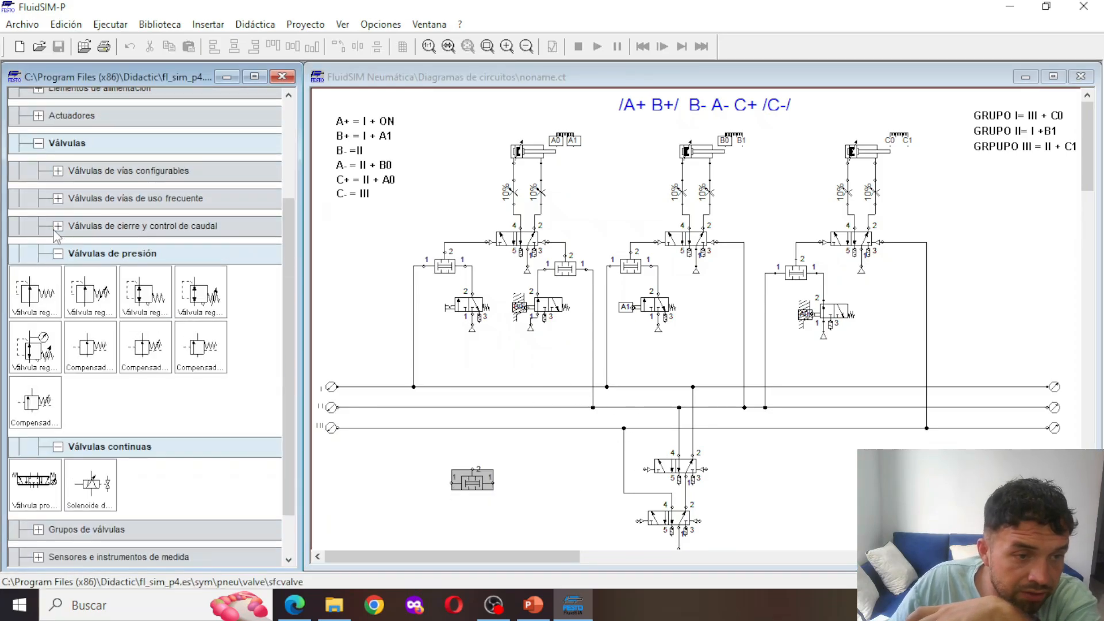
left_click(58, 253)
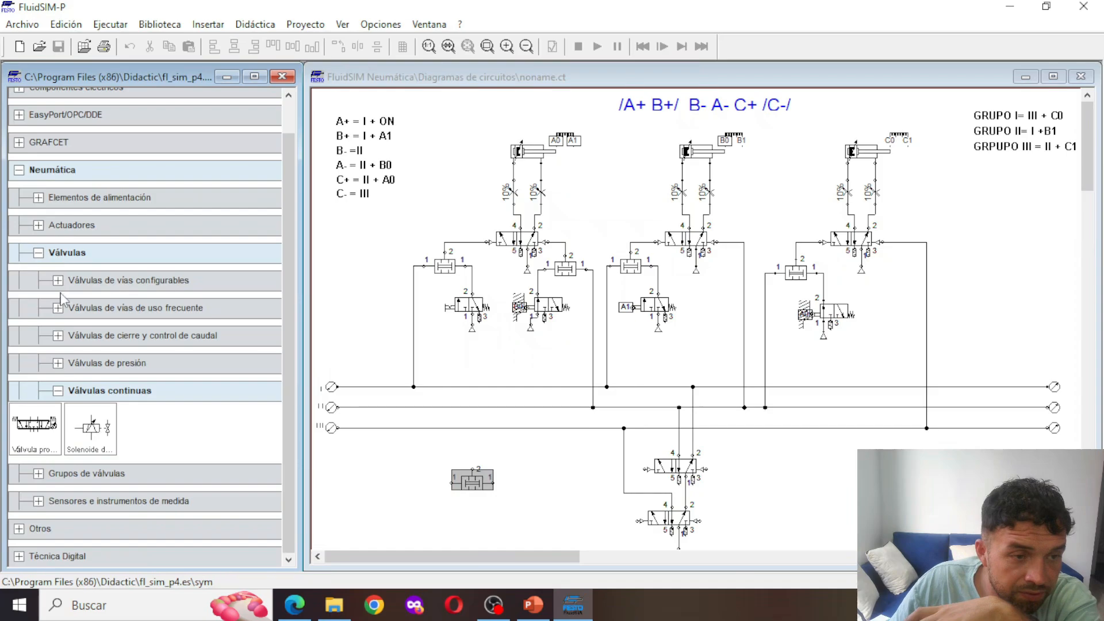
left_click(59, 391)
scroll(431, 443, "down", 1)
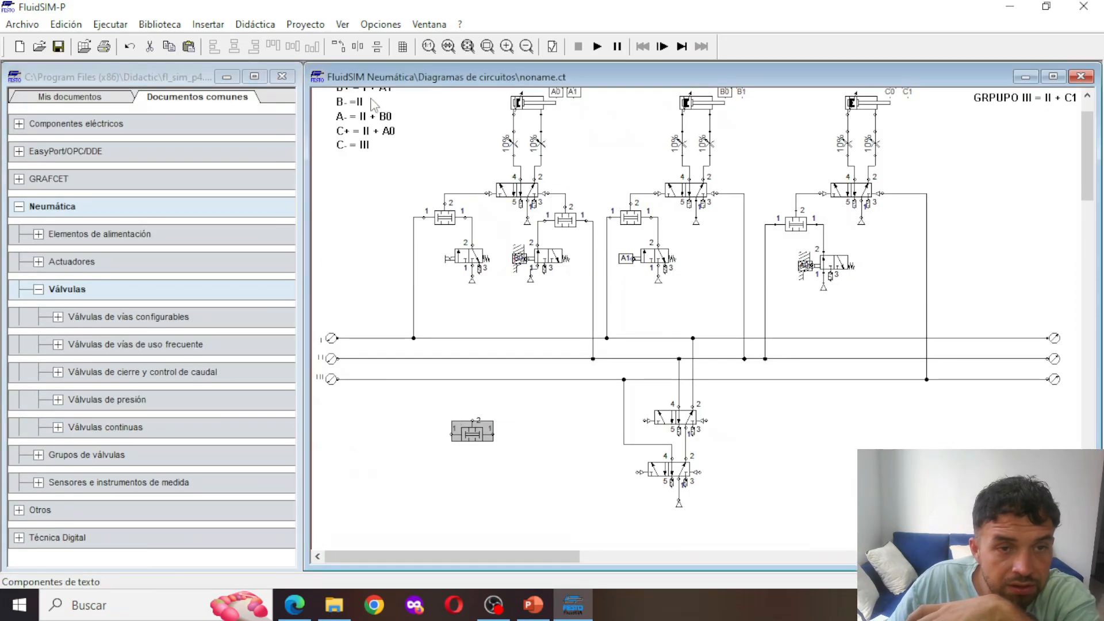
Rotate the new two-pressure valve so its output faces right, and pipe it straight to the upper group-change valve's left pilot
left_click(344, 50)
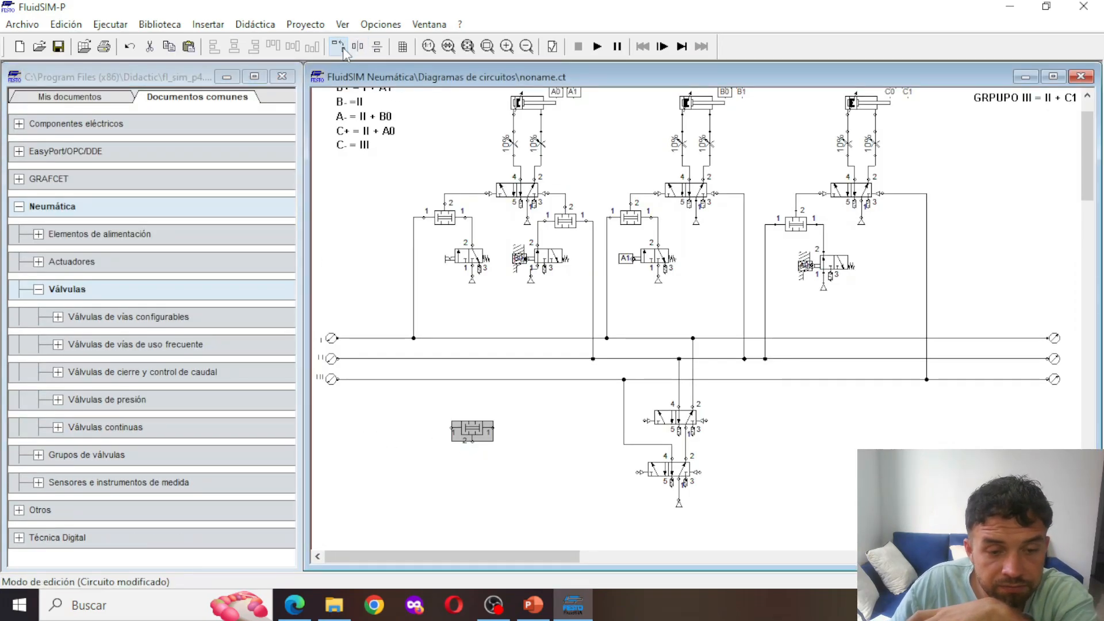
left_click(344, 50)
left_click_drag(466, 440, 505, 424)
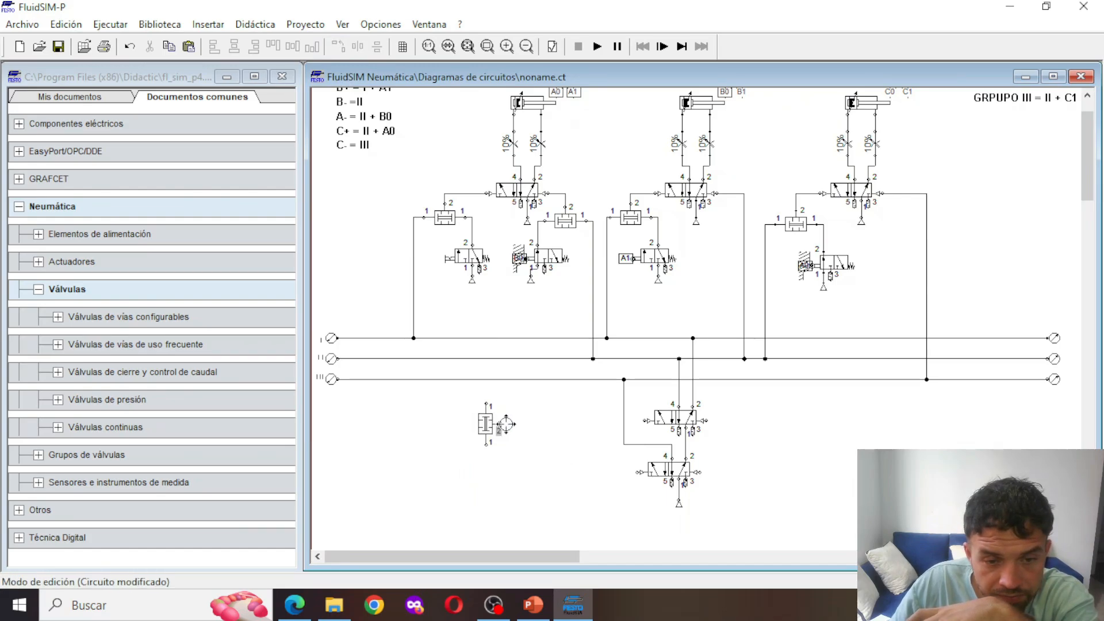
left_click_drag(642, 420, 644, 421)
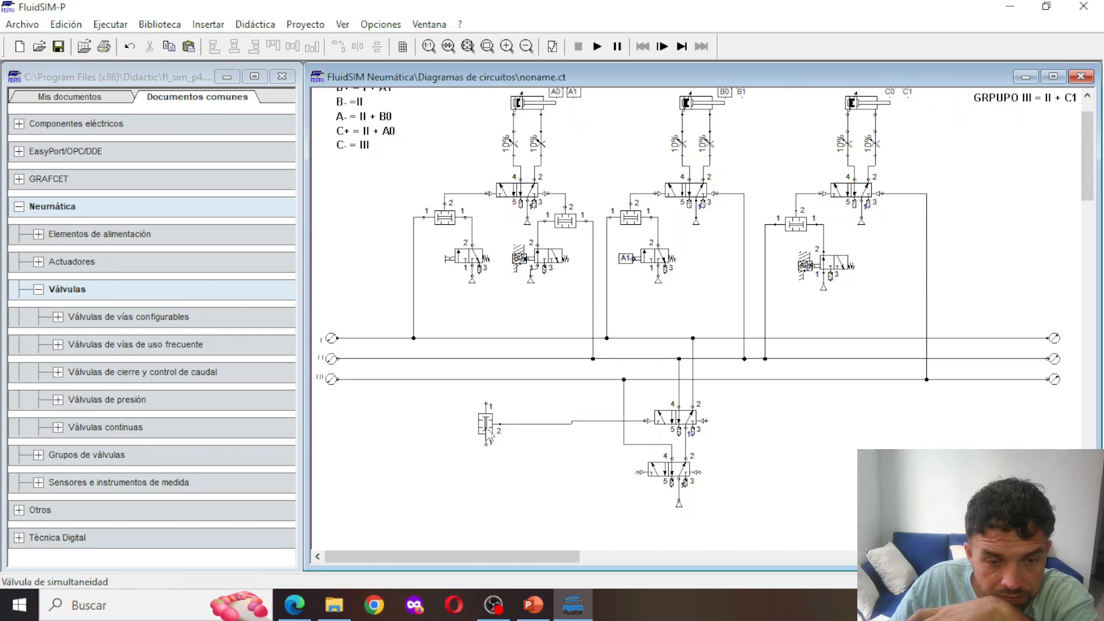
left_click(486, 421)
left_click(345, 417)
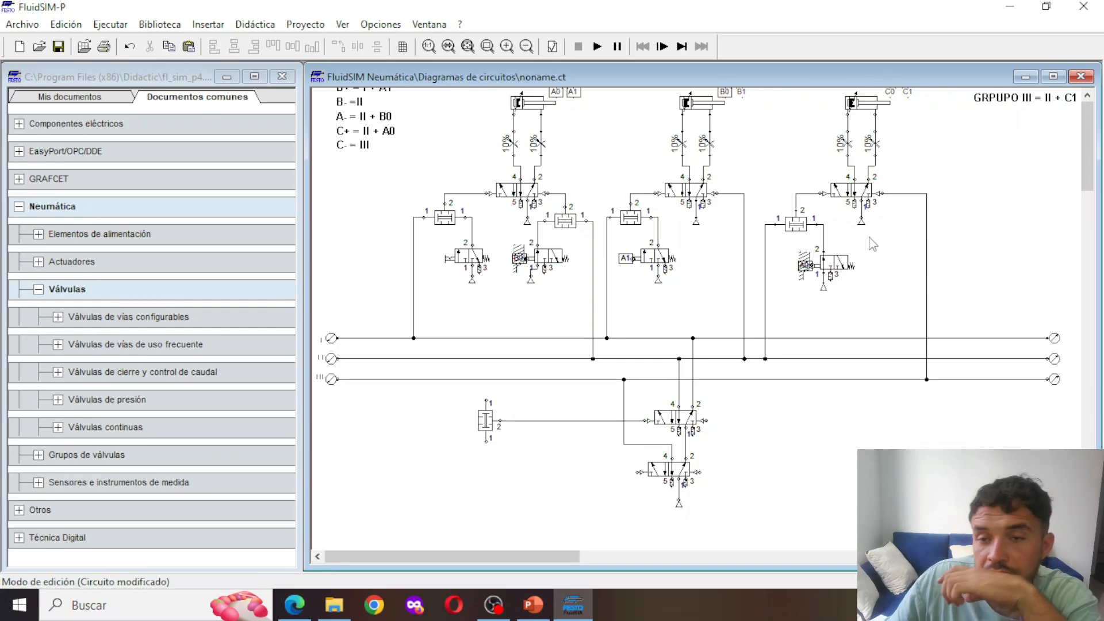
Pipe the upper input of the new two-pressure valve to line I
scroll(868, 244, "up", 3)
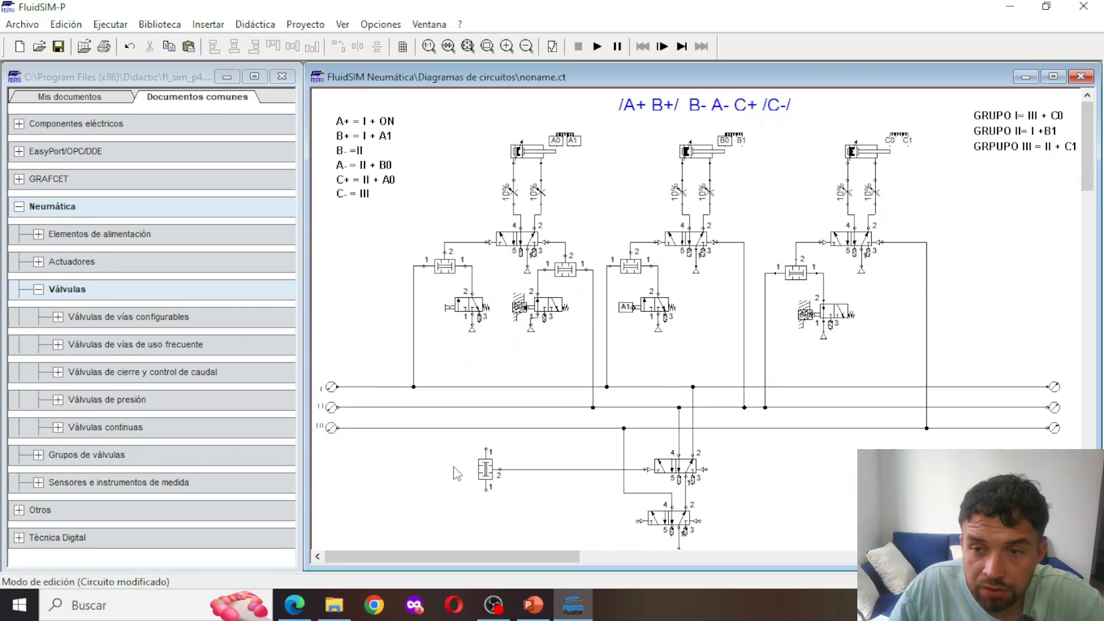
left_click_drag(486, 449, 487, 387)
scroll(467, 403, "down", 5)
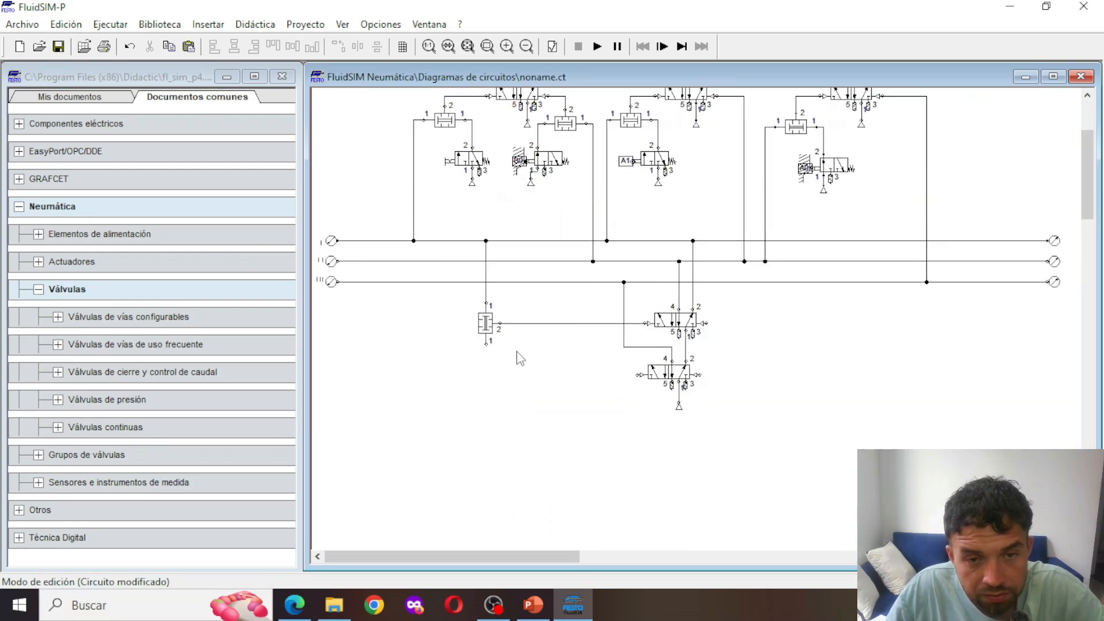
Copy cylinder C's 3/n-way roller valve with its air supply and place the copy directly below the new two-pressure valve
scroll(517, 352, "up", 5)
left_click(832, 315)
left_click_drag(873, 350, 800, 300)
key("ctrl+c")
key("ctrl+v")
scroll(713, 313, "down", 1)
scroll(715, 311, "up", 1)
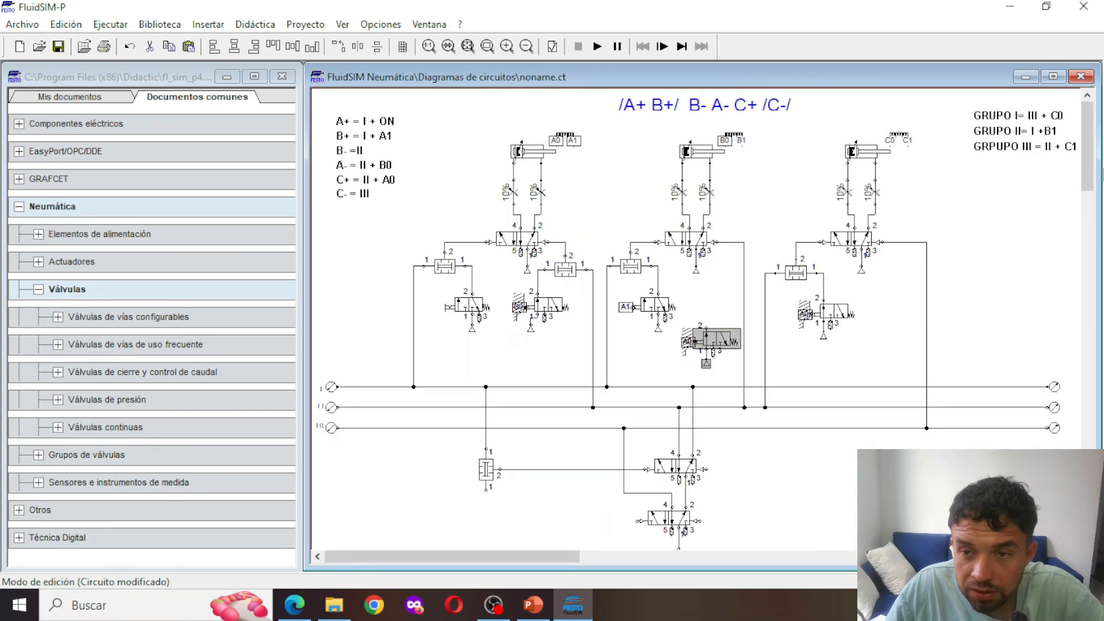
scroll(719, 340, "down", 2)
left_click_drag(723, 289, 502, 469)
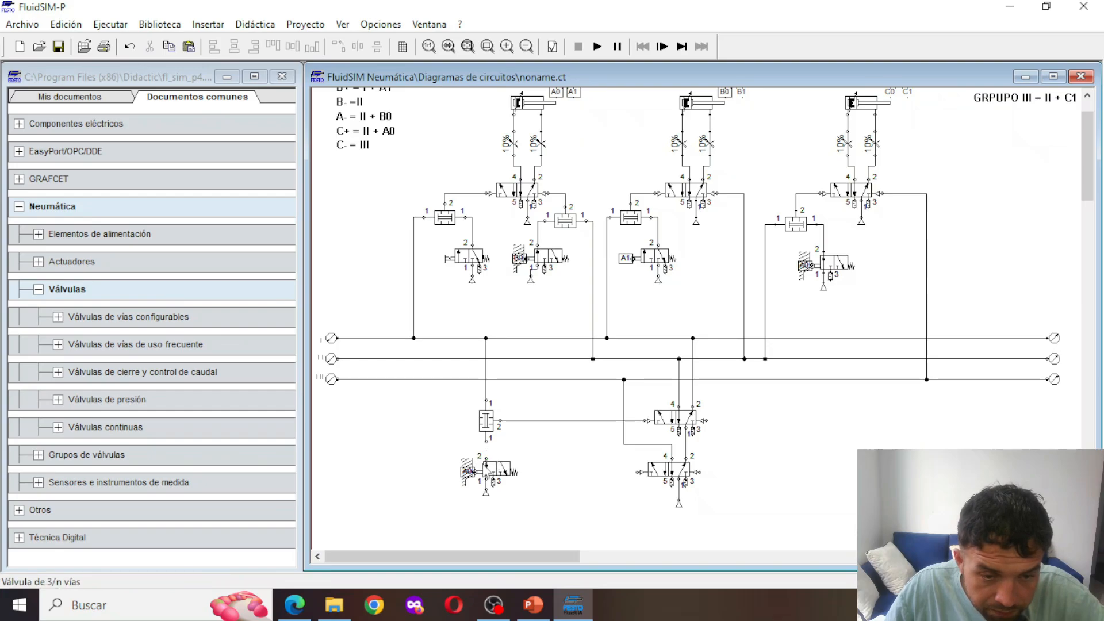
Pipe the copied 3/n-way valve's output to the two-pressure valve's lower input and label its mechanical connection B1
left_click_drag(486, 440, 486, 458)
double_click(467, 474)
type("B1")
key("Return")
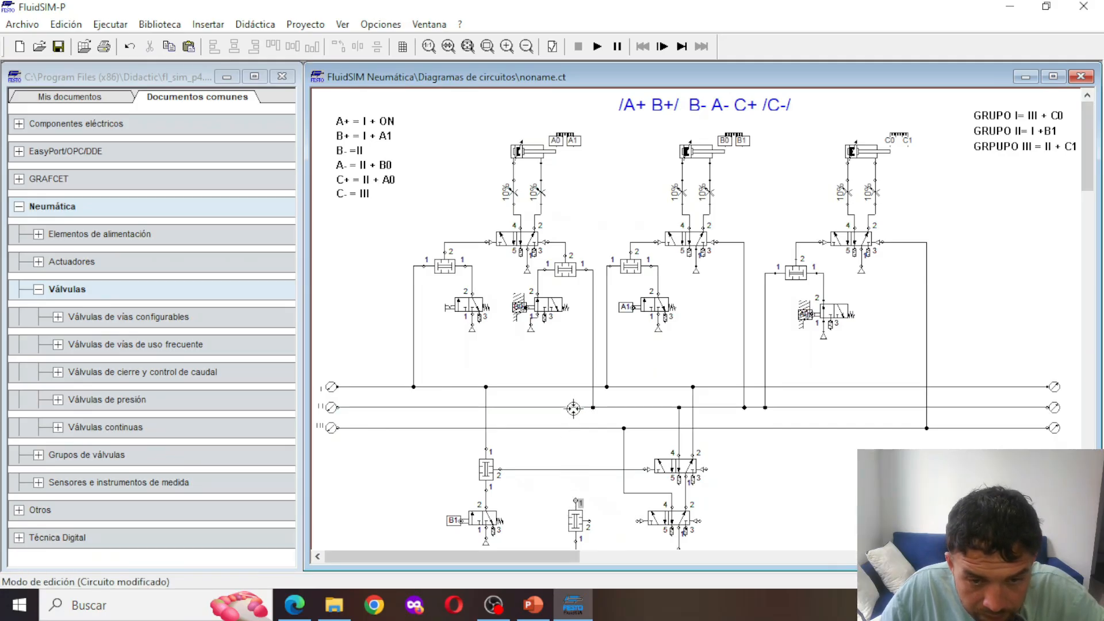
Pipe the second group-change two-pressure valve's upper input to line II and its output to the lower group-change valve's left pilot
left_click_drag(573, 408, 575, 408)
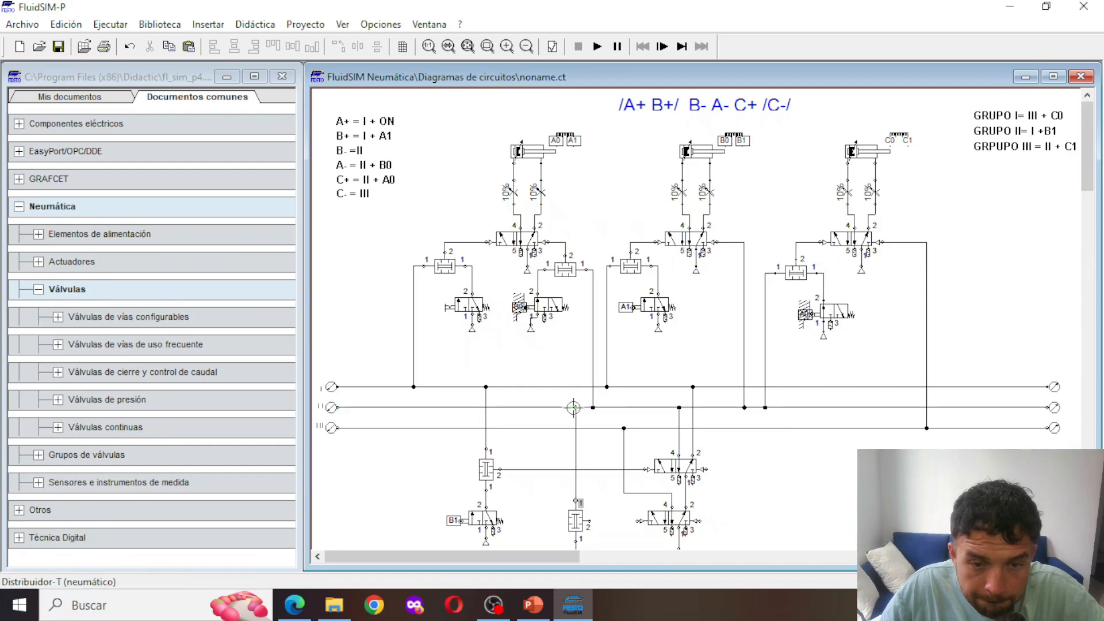
scroll(577, 419, "down", 3)
scroll(582, 423, "up", 3)
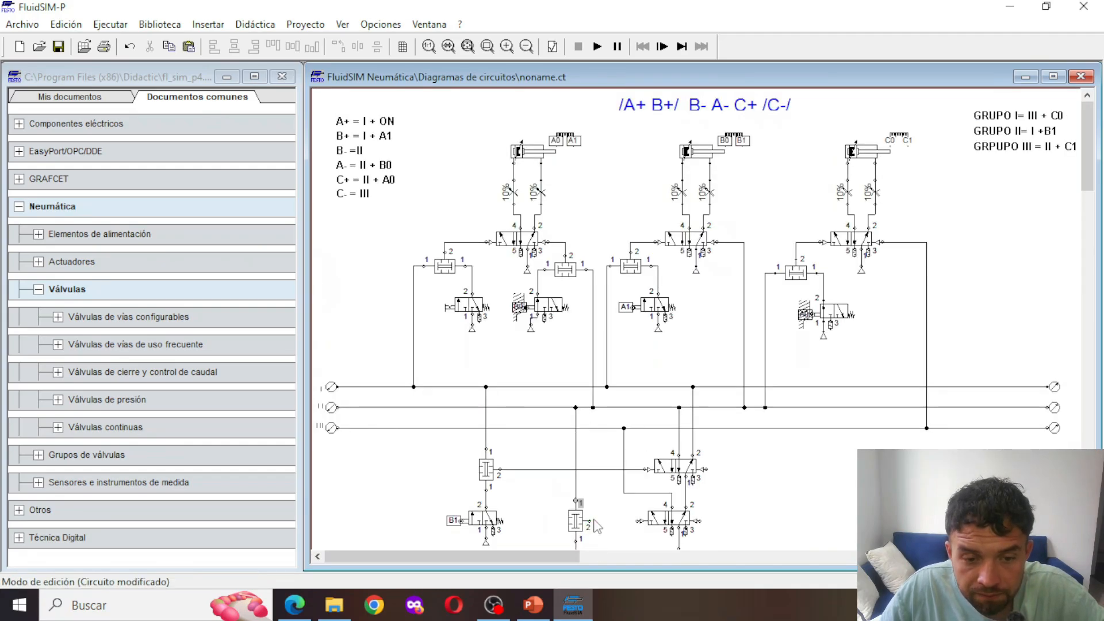
left_click_drag(639, 520, 639, 521)
Relabel the mechanical connection of the 3/n-way valve below the second group-change two-pressure valve as C1
scroll(639, 520, "down", 5)
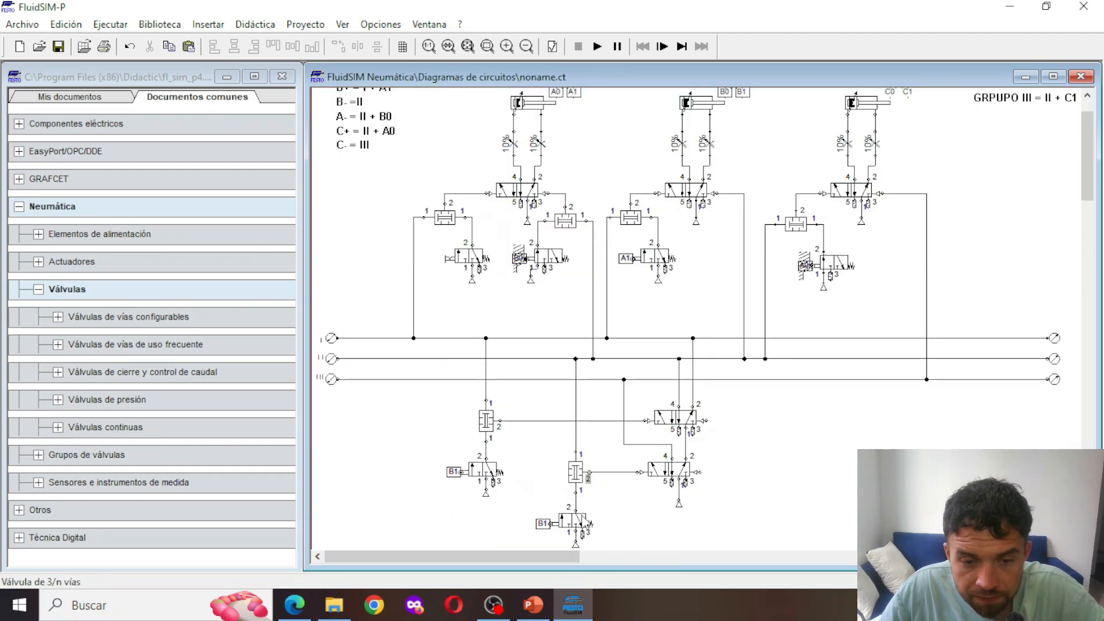
scroll(748, 472, "up", 5)
scroll(884, 432, "down", 4)
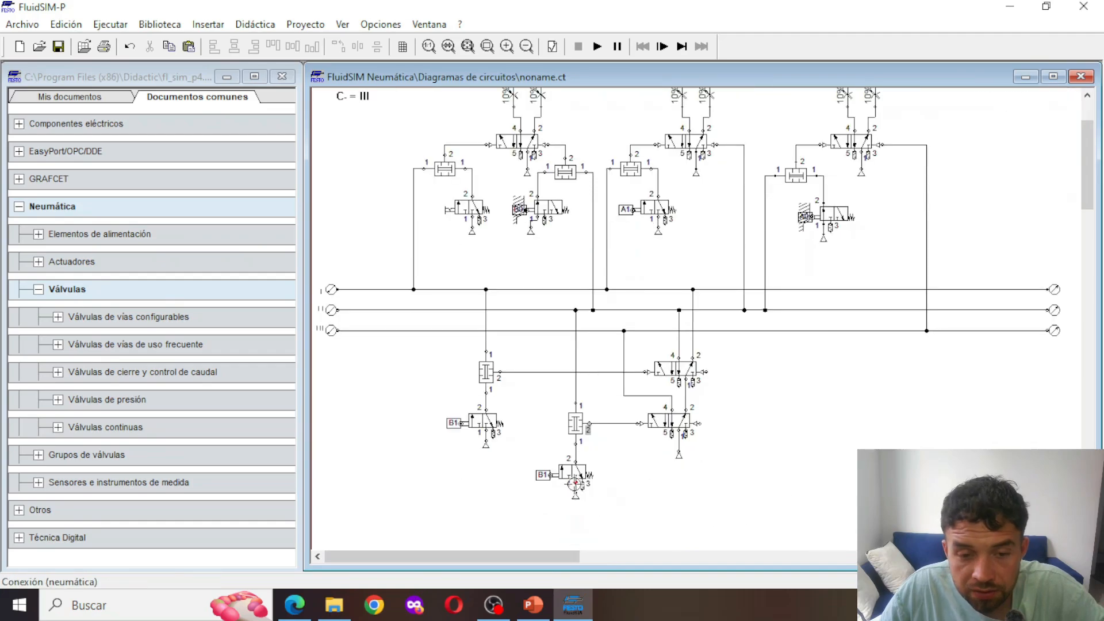
double_click(543, 476)
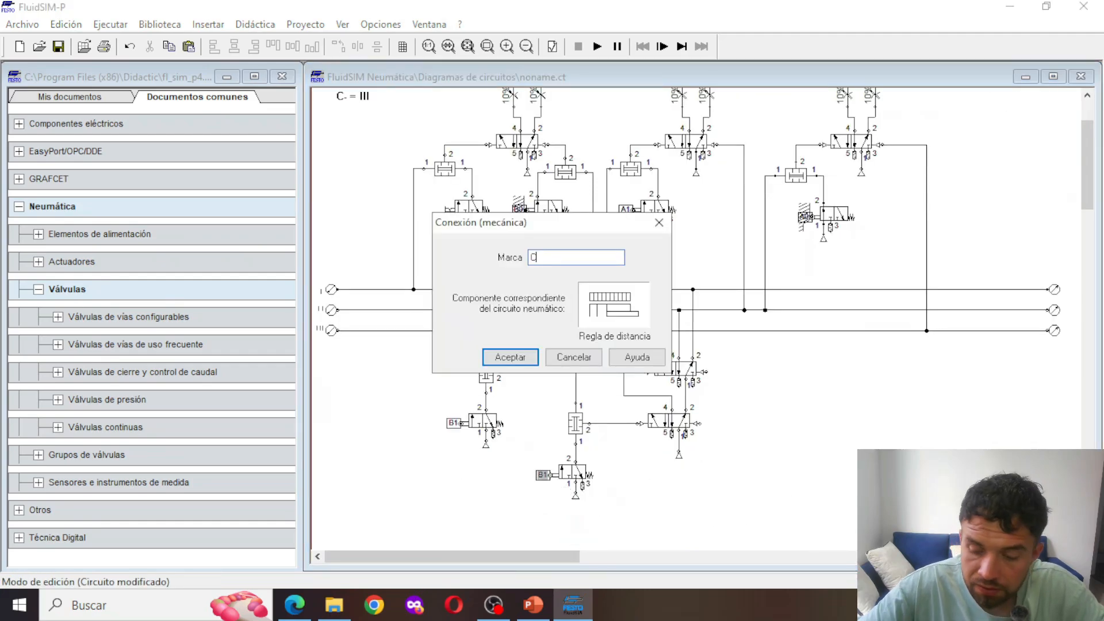
key("Return")
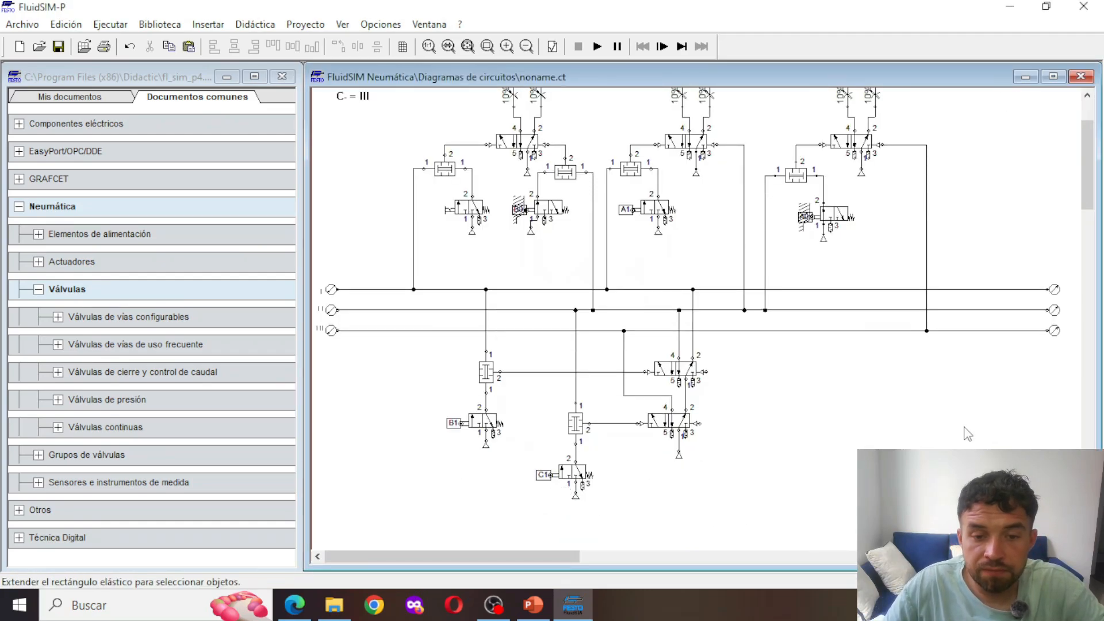
Paste another copy of the two-pressure valve with its 3/n-way valve and air supply, and place it below line III, right of the group-change valves
scroll(966, 432, "up", 2)
scroll(876, 243, "up", 2)
scroll(828, 494, "down", 4)
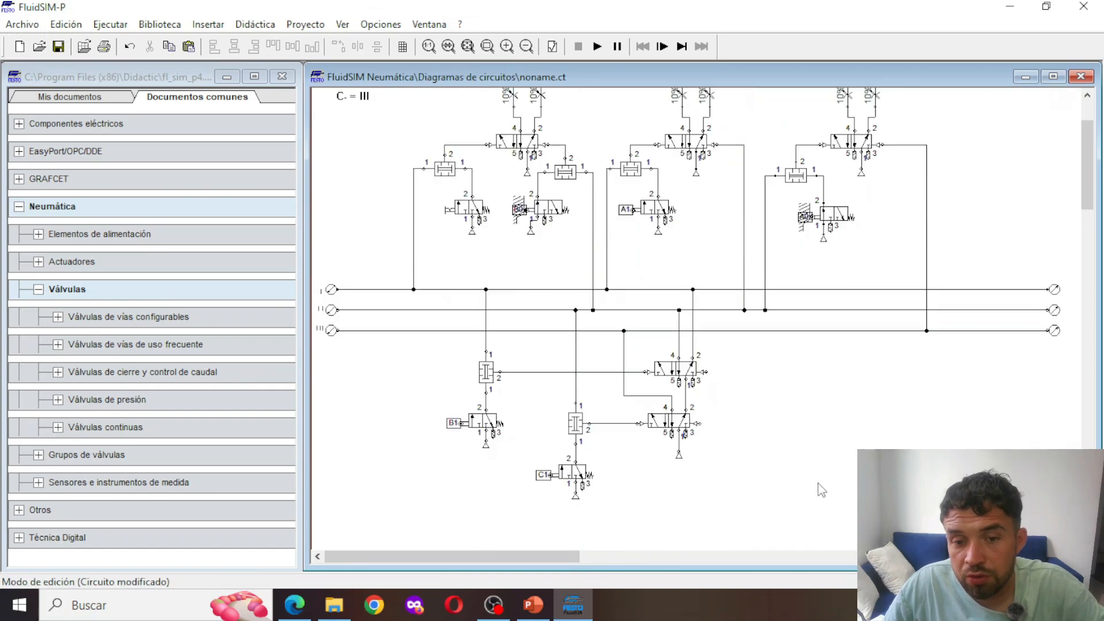
key("ctrl+v")
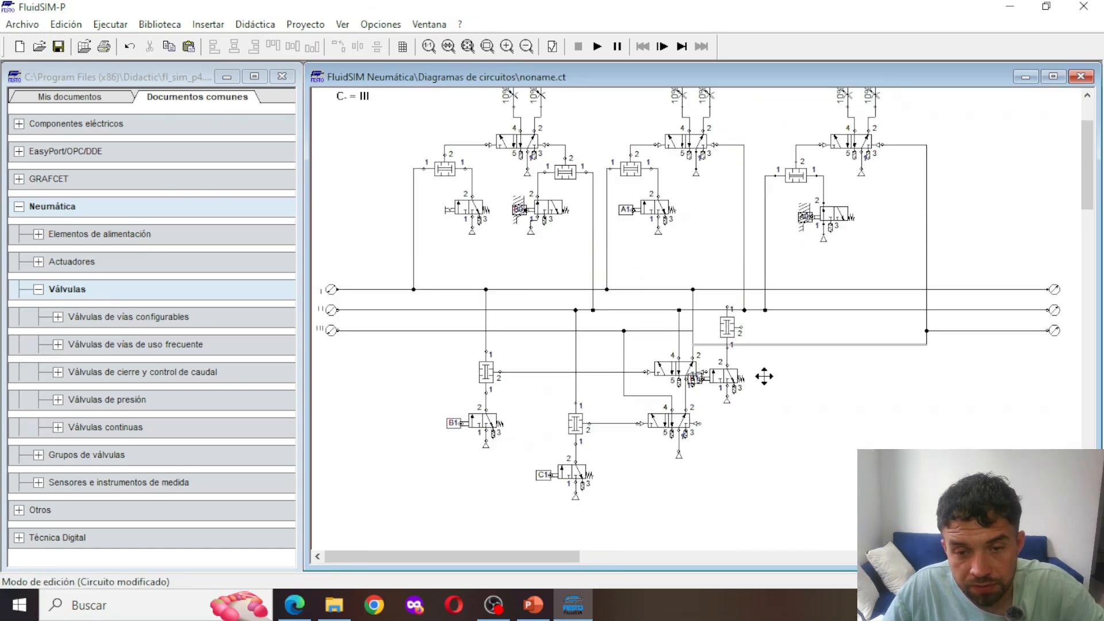
left_click_drag(787, 367, 781, 330)
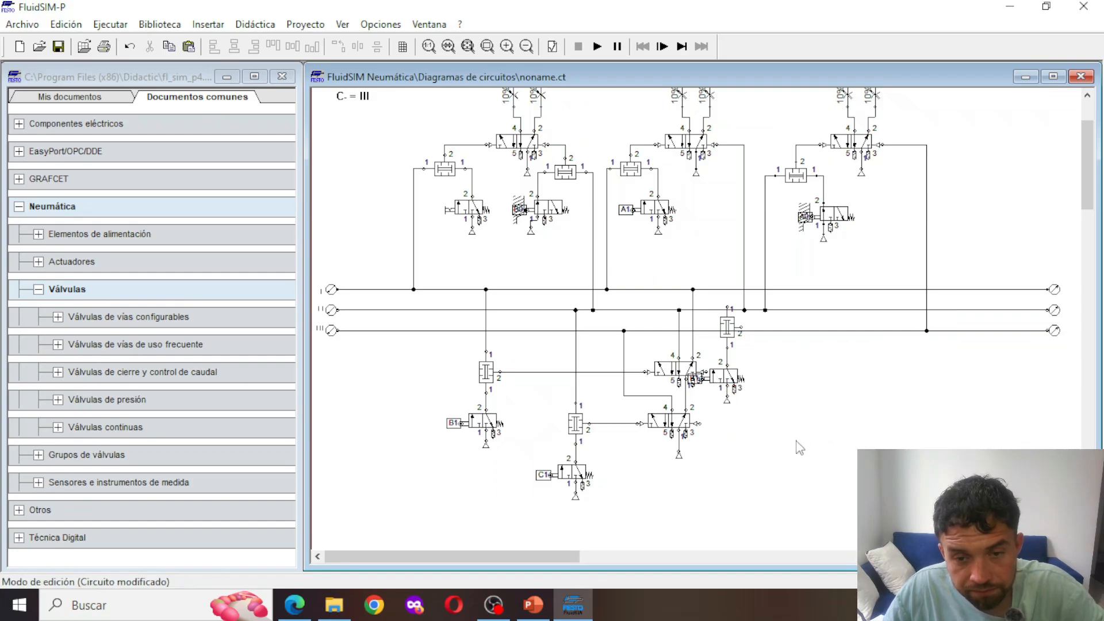
left_click_drag(768, 441, 727, 329)
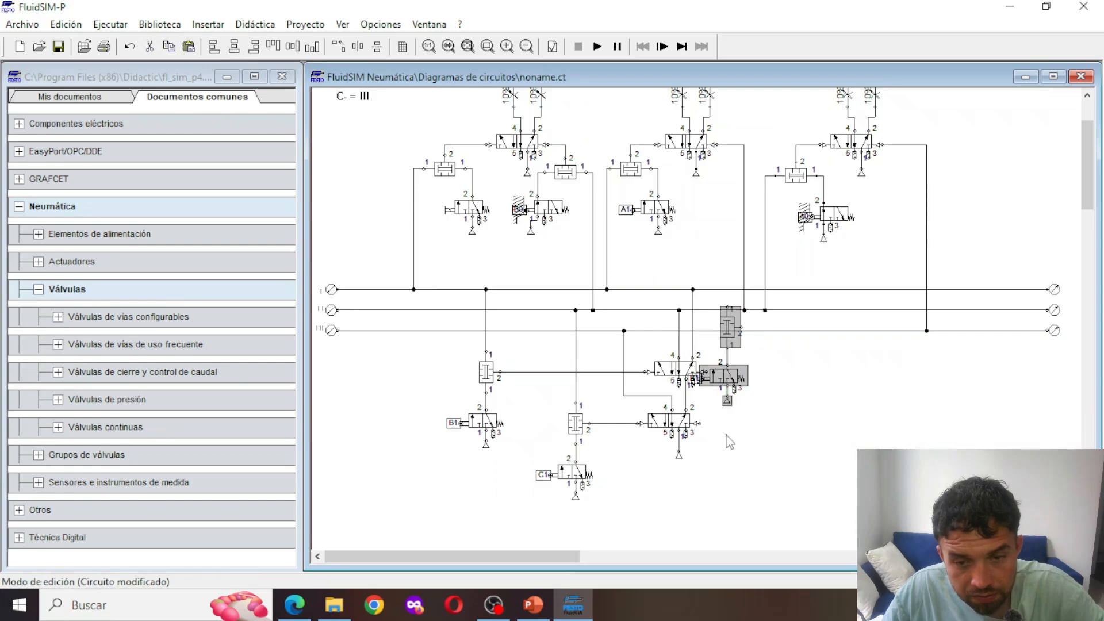
left_click_drag(745, 377, 810, 425)
left_click(841, 400)
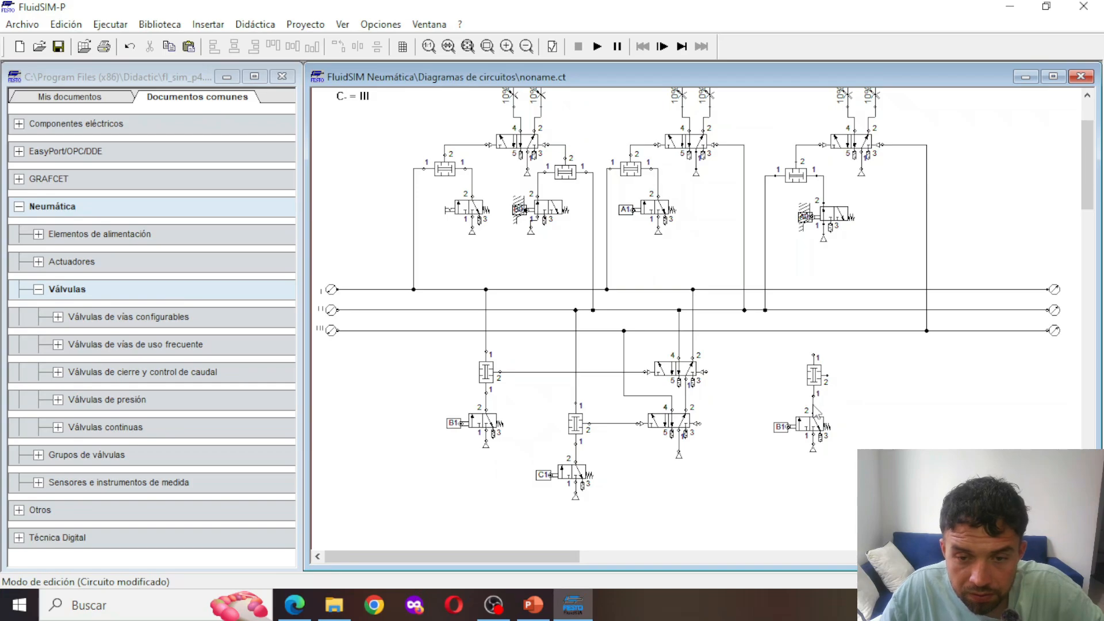
Mirror the new two-pressure valve horizontally and pipe it to the upper group-change valve's right pilot, line III and the 3/n-way valve's output
left_click(813, 375)
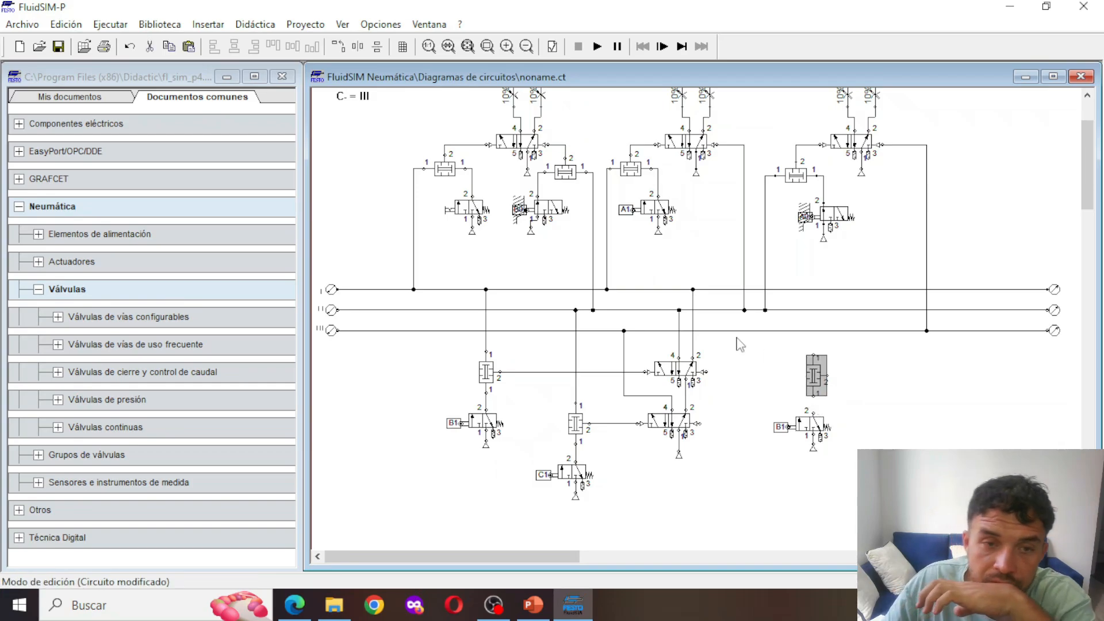
left_click(337, 52)
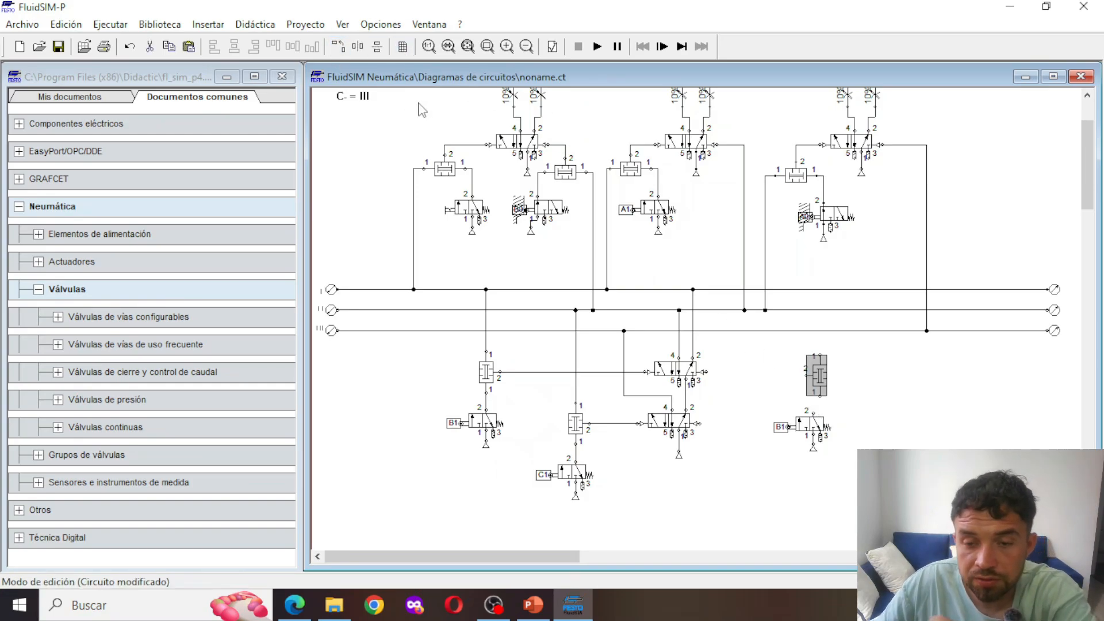
left_click_drag(812, 373, 713, 369)
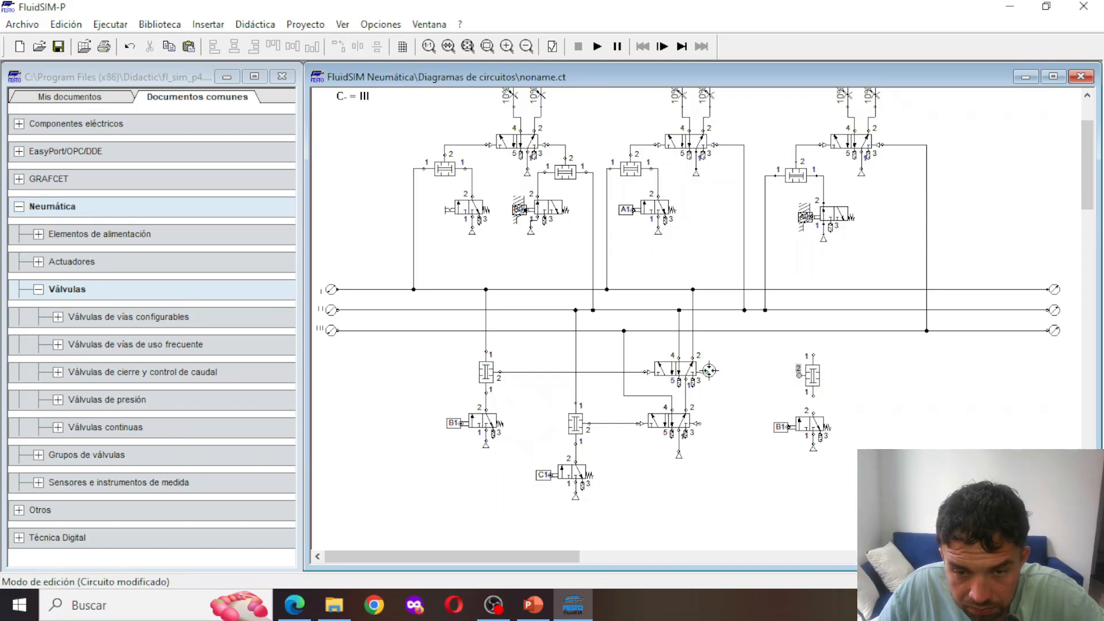
left_click_drag(812, 377, 813, 331)
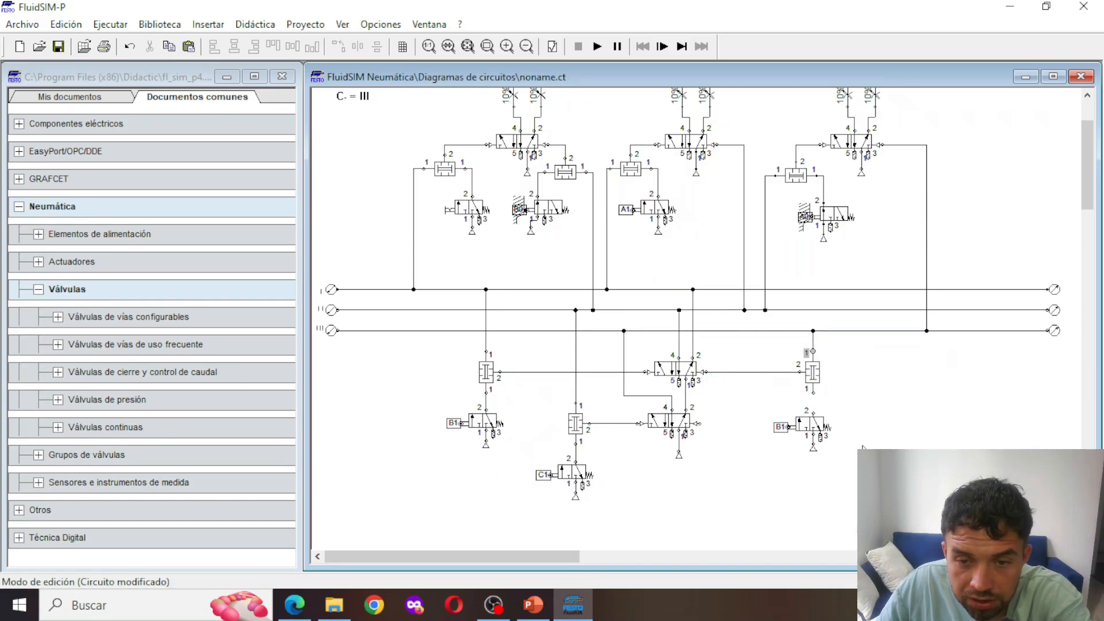
left_click_drag(814, 414, 813, 393)
Relabel the mechanical connection of the 3/n-way valve below the mirrored two-pressure valve as C0
double_click(782, 427)
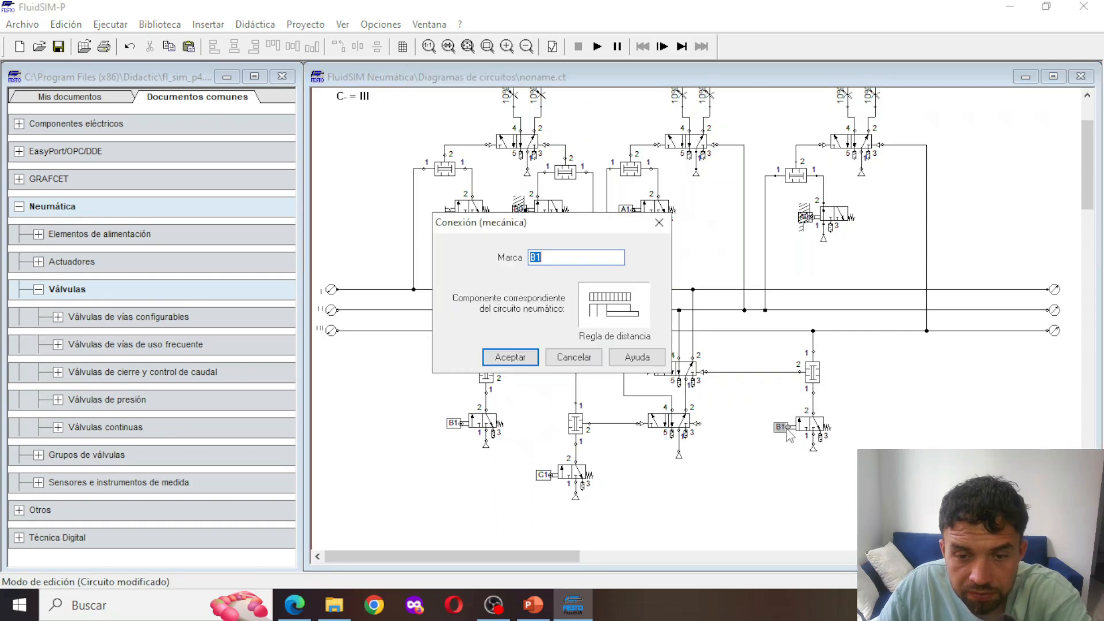
type("C0")
key("Return")
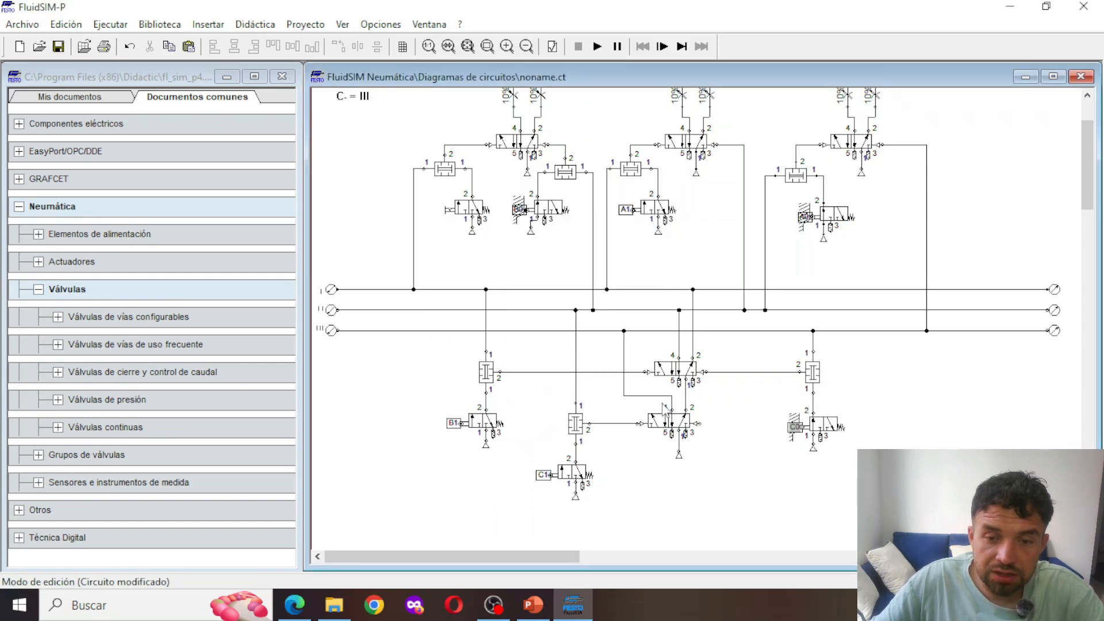
Pipe the lower group-change valve's right pilot into the C0 signal line that feeds the upper group-change valve
scroll(765, 487, "up", 3)
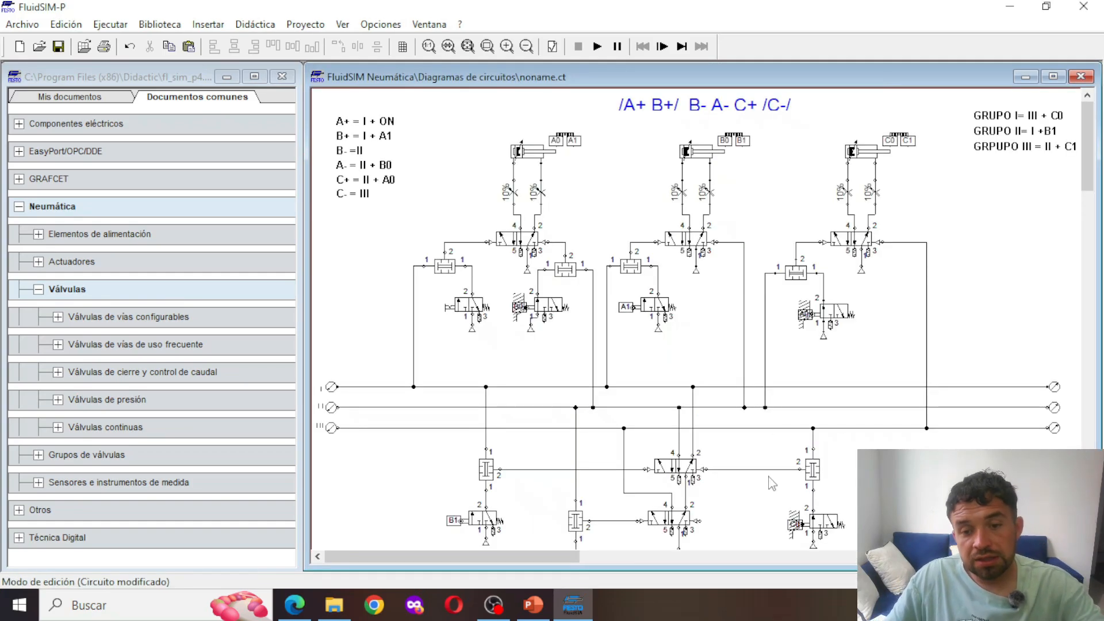
left_click(597, 47)
key("Escape")
scroll(735, 453, "down", 1)
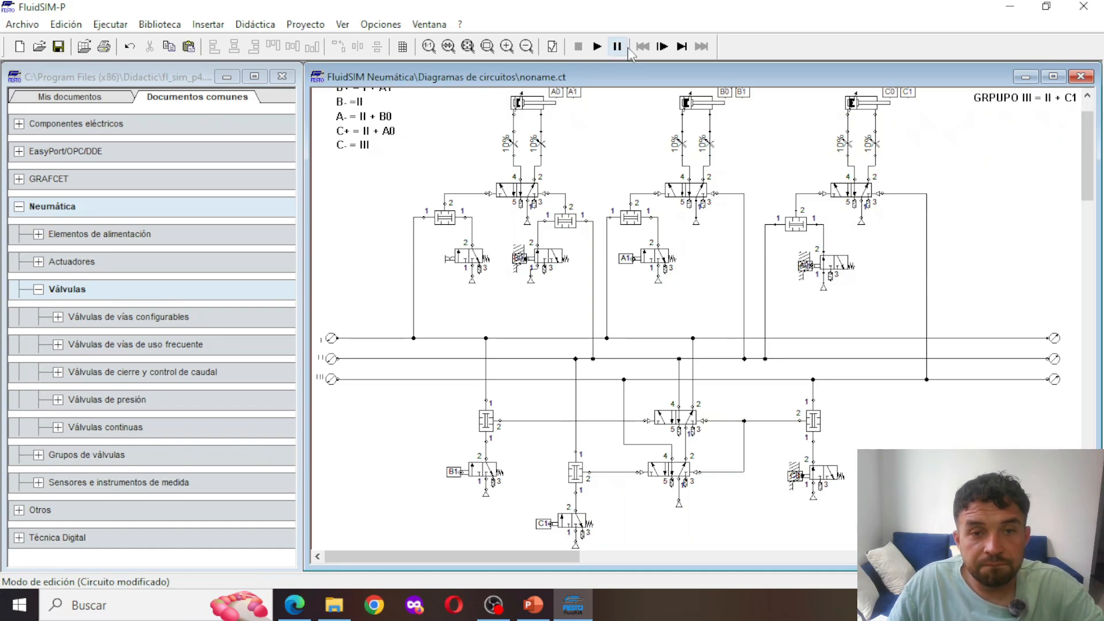
Simulate the circuit, actuate cylinder A's manual start valve to run the sequence, and stop the simulation
left_click(597, 46)
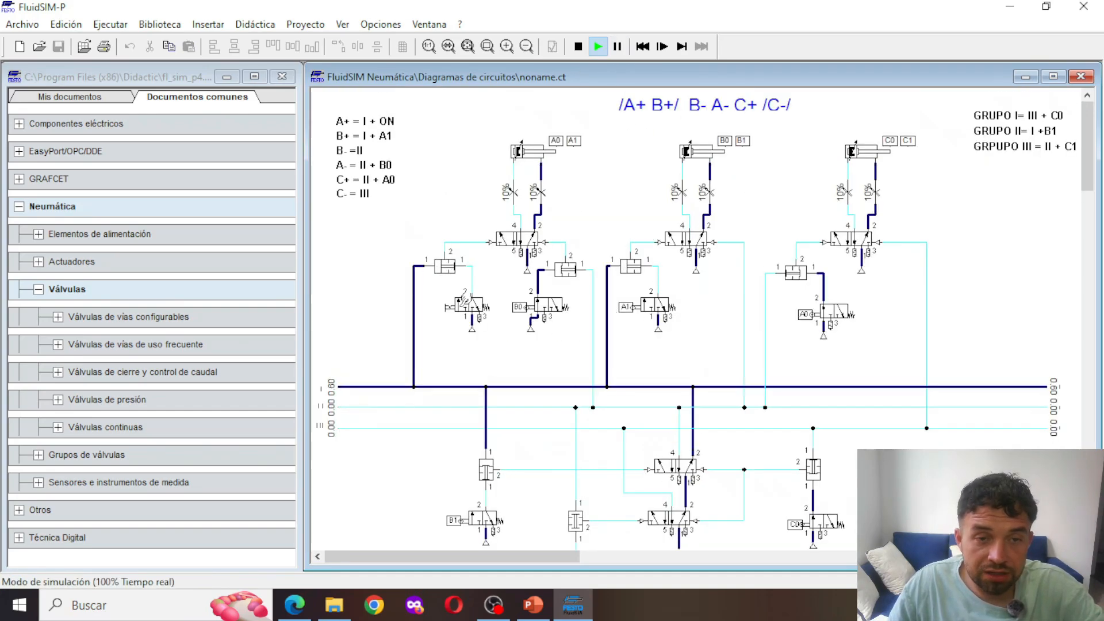
left_click(448, 307)
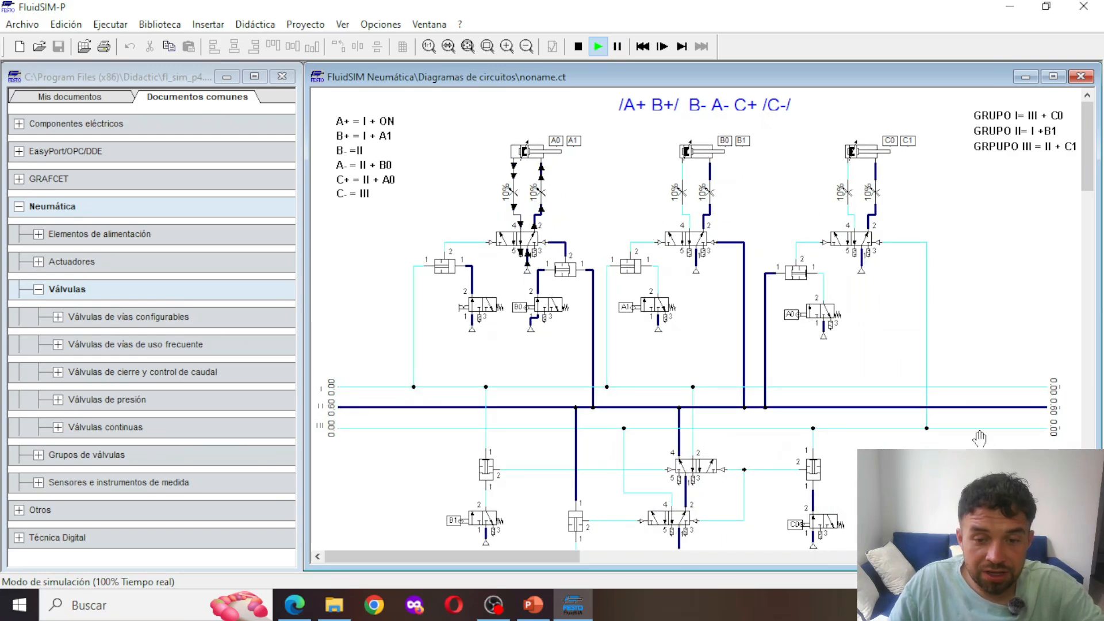
left_click(578, 48)
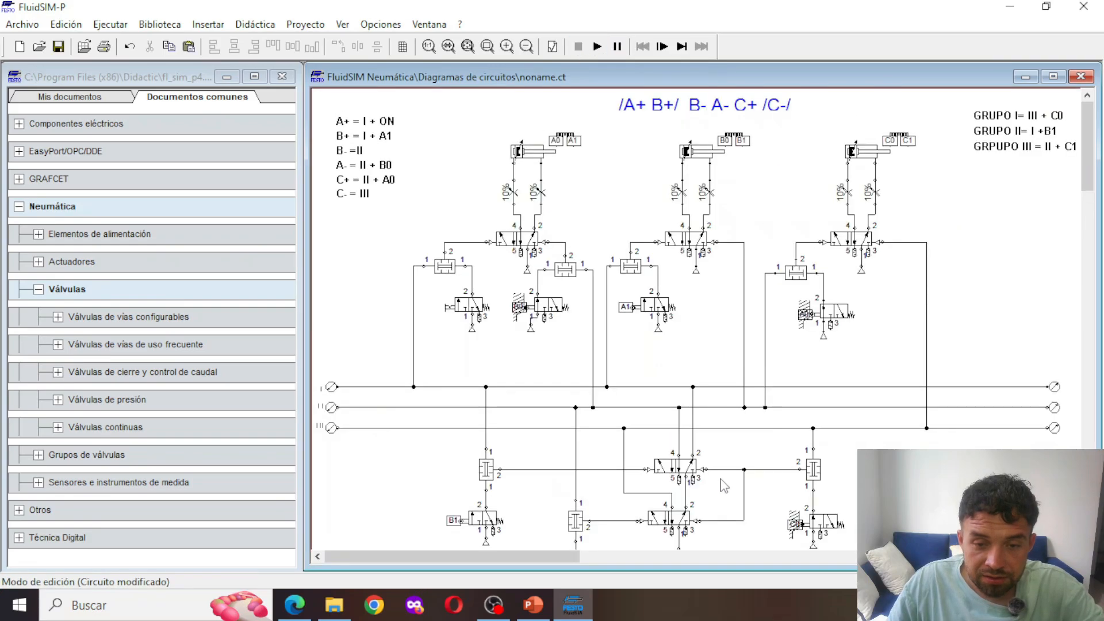
scroll(724, 486, "down", 1)
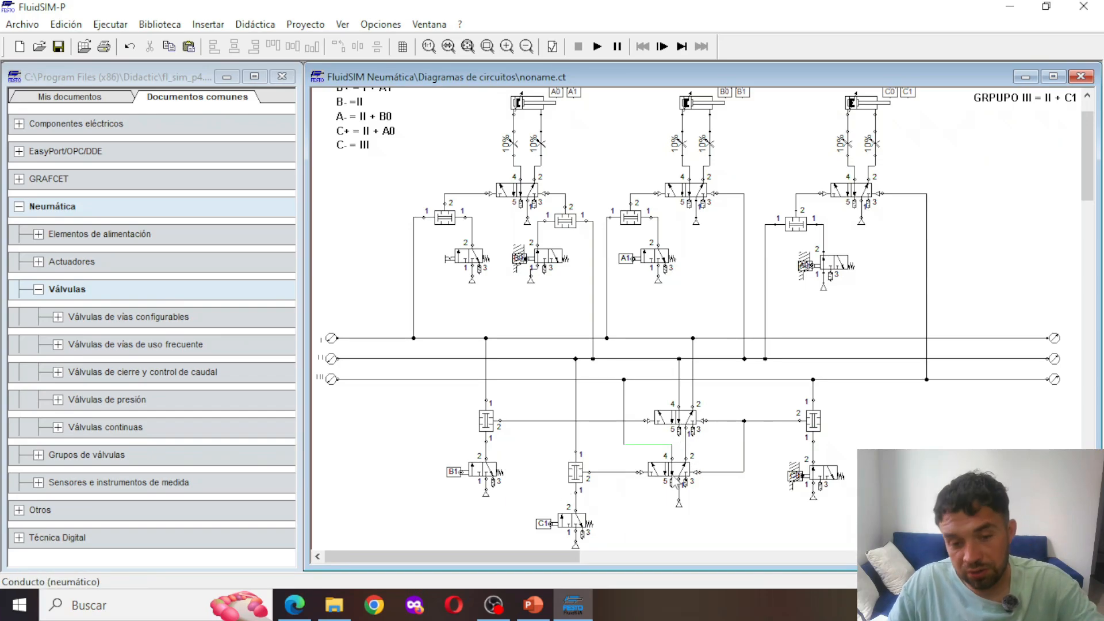
scroll(736, 507, "up", 1)
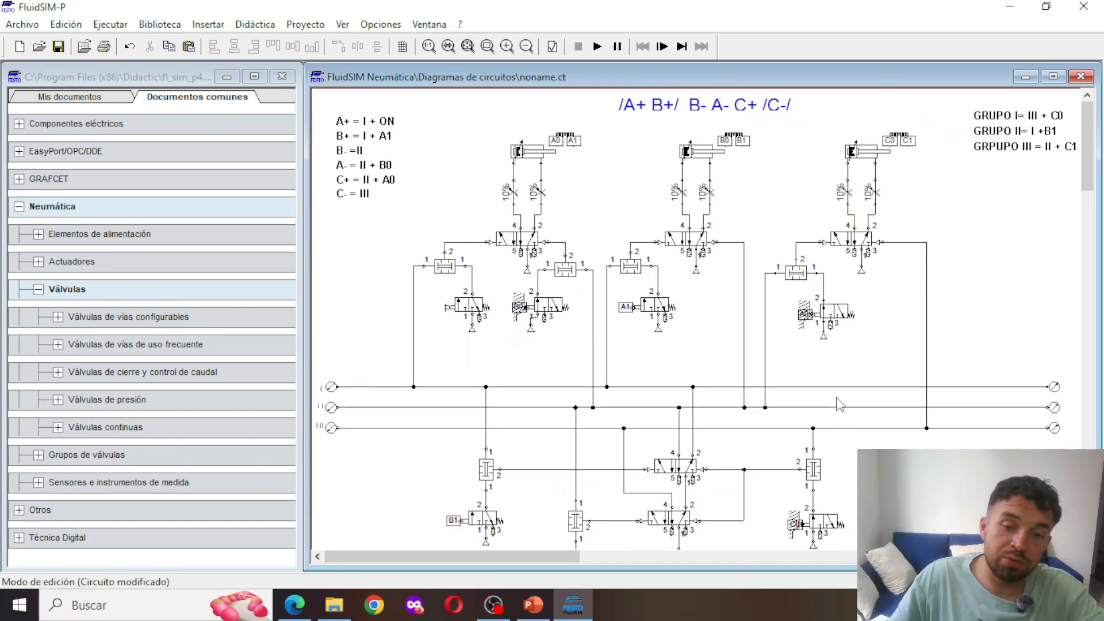
scroll(708, 489, "down", 4)
scroll(696, 480, "up", 4)
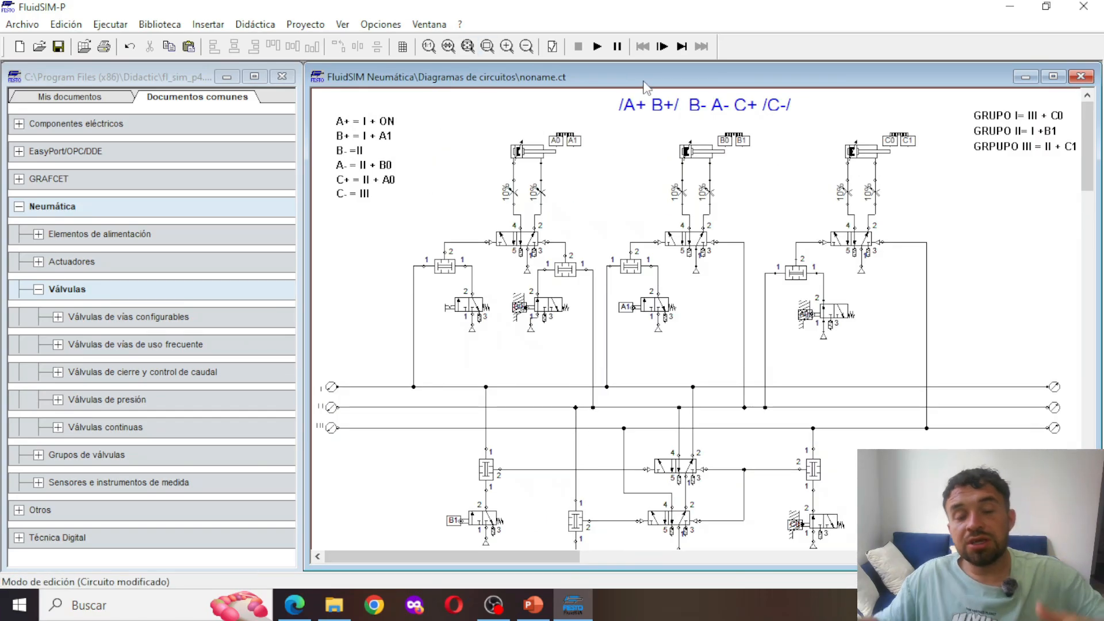